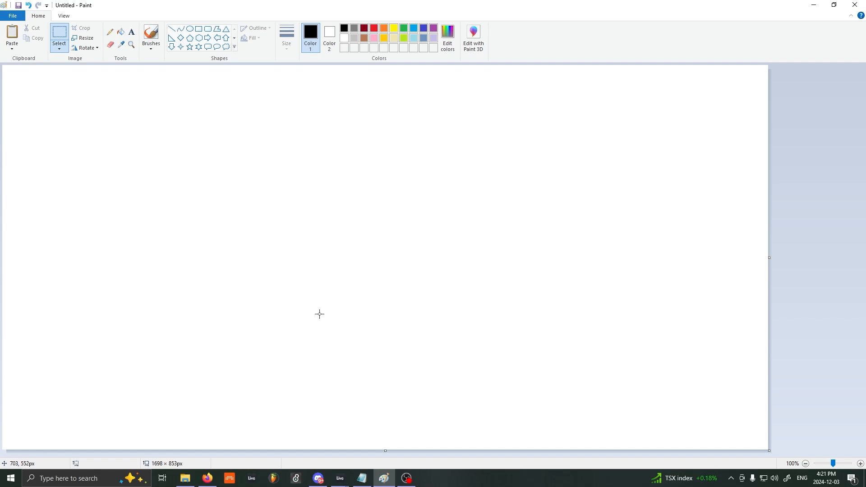
Step: Draw a black rectangle outline for a room in the lower-left area of the canvas
click(152, 36)
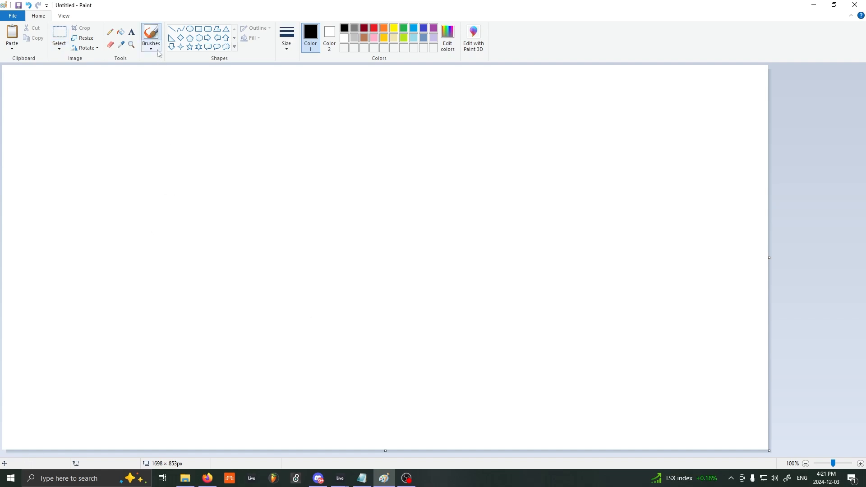
click(199, 28)
drag(58, 253, 210, 393)
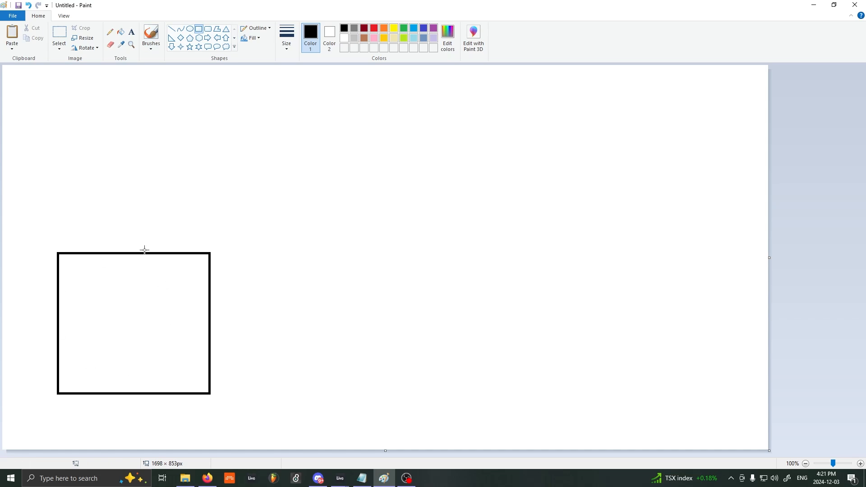
Step: Brush a small open circle inside the room rectangle and a filled dot below it
click(151, 35)
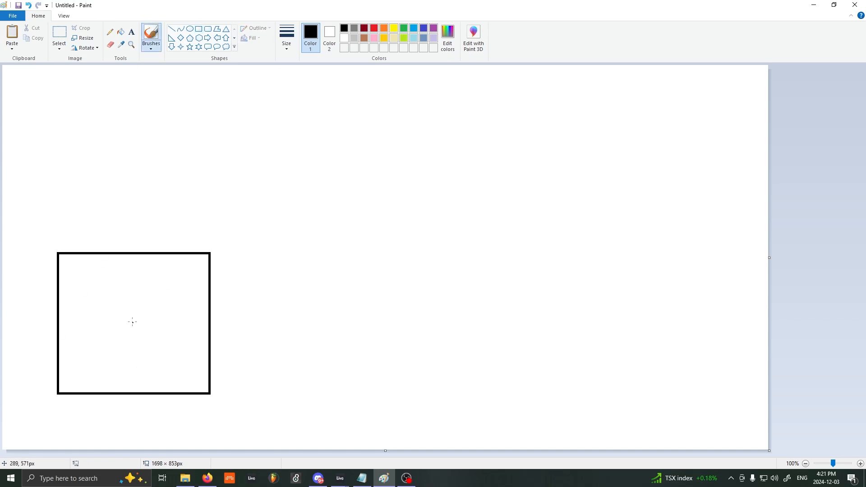
mouse_move(131, 311)
mouse_down()
mouse_move(135, 317)
mouse_move(132, 303)
mouse_up()
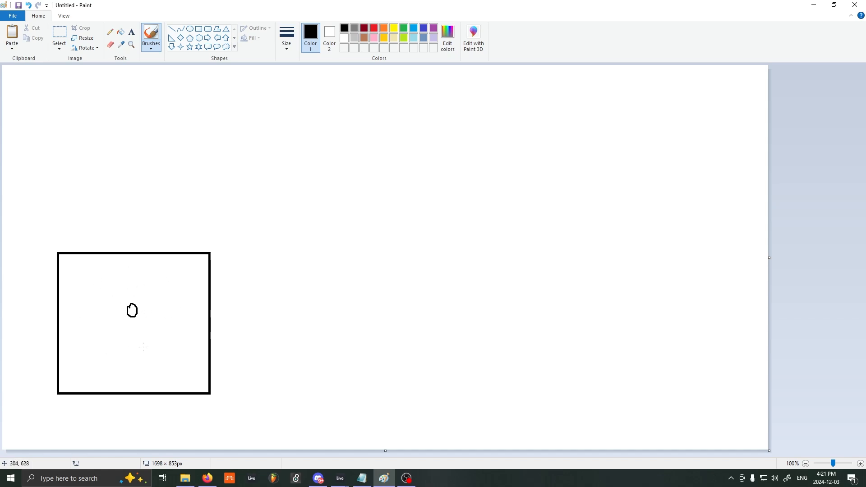
drag(130, 341, 128, 343)
Step: Brush arrows radiating outward from the circle: two upward diagonals, one to each side, and one down-left past the dot
mouse_move(138, 300)
mouse_down()
mouse_move(150, 280)
mouse_move(103, 284)
mouse_move(104, 293)
mouse_up()
drag(102, 285, 111, 289)
drag(150, 311, 169, 311)
drag(169, 311, 165, 308)
drag(170, 311, 165, 314)
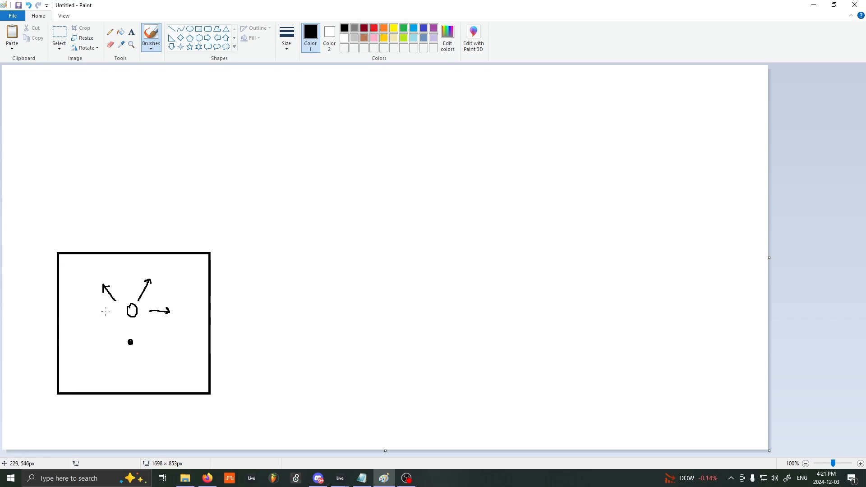
drag(110, 311, 93, 311)
drag(88, 316, 109, 342)
drag(109, 342, 108, 334)
drag(109, 342, 115, 339)
Step: Brush chains of arrows bouncing off the room's walls and returning toward the filled dot from both sides
drag(155, 273, 156, 261)
mouse_move(161, 258)
mouse_down()
mouse_move(202, 312)
mouse_move(180, 318)
mouse_up()
mouse_move(175, 322)
mouse_down()
mouse_move(182, 323)
mouse_move(146, 335)
mouse_up()
drag(145, 335, 147, 330)
drag(146, 335, 151, 337)
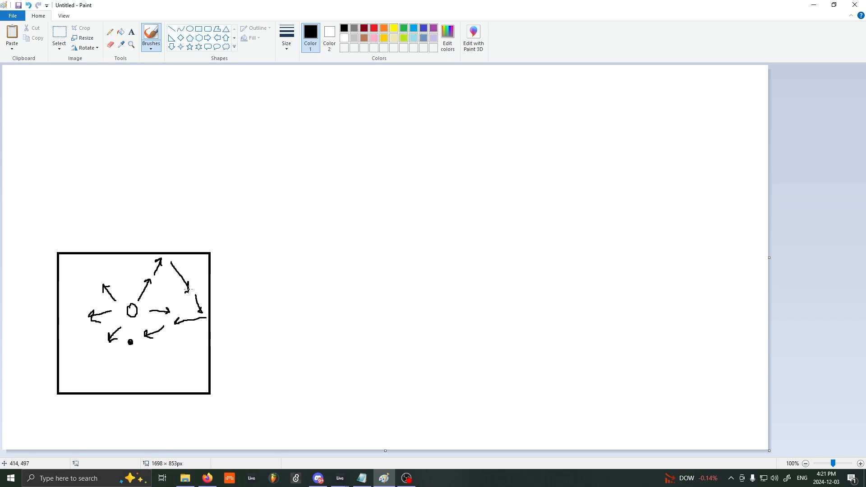
mouse_move(186, 283)
mouse_down()
mouse_move(107, 297)
mouse_move(81, 315)
mouse_move(111, 338)
mouse_move(103, 342)
mouse_up()
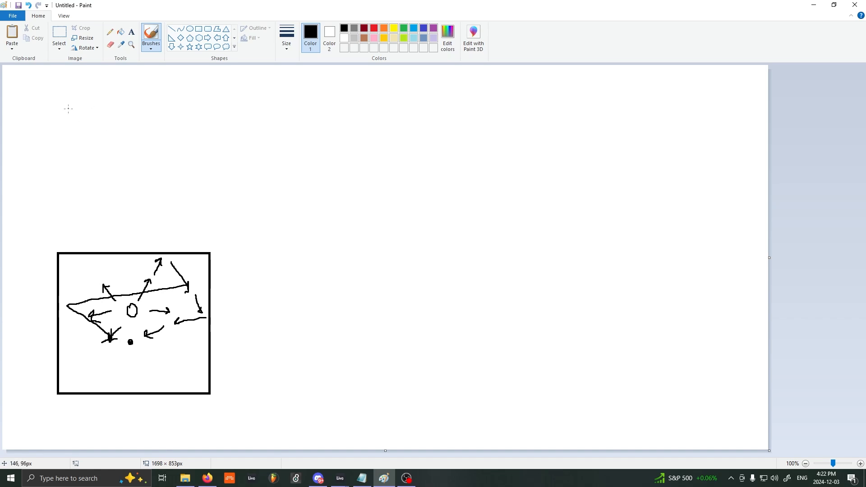
Step: Handwrite "Impulse" in the upper-left area of the canvas
mouse_move(33, 91)
mouse_down()
mouse_move(35, 113)
mouse_move(55, 113)
mouse_up()
mouse_move(57, 106)
mouse_down()
mouse_move(64, 121)
mouse_move(61, 113)
mouse_move(86, 111)
mouse_up()
drag(91, 96, 92, 111)
mouse_move(98, 108)
mouse_down()
mouse_move(100, 100)
mouse_move(118, 115)
mouse_up()
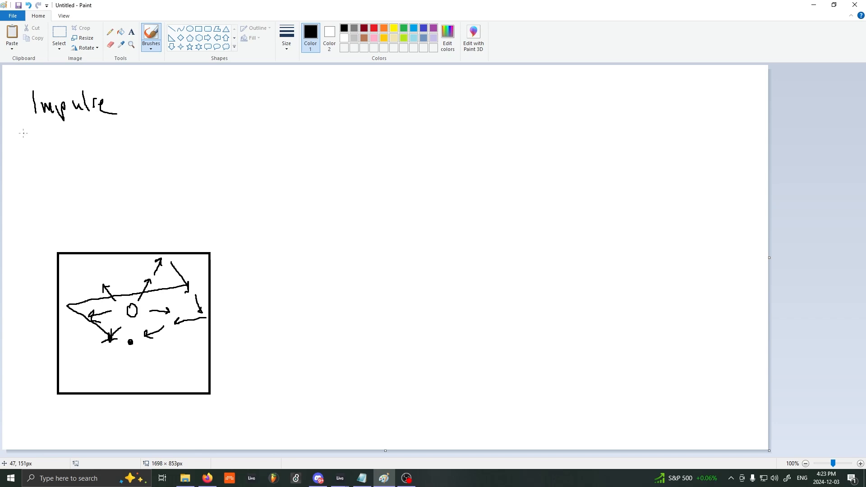
Step: Sketch a short spiky burst below "Impulse", followed by a decaying zigzag tail between two tapering envelope lines
mouse_move(25, 164)
mouse_down()
mouse_move(35, 145)
mouse_move(43, 155)
mouse_up()
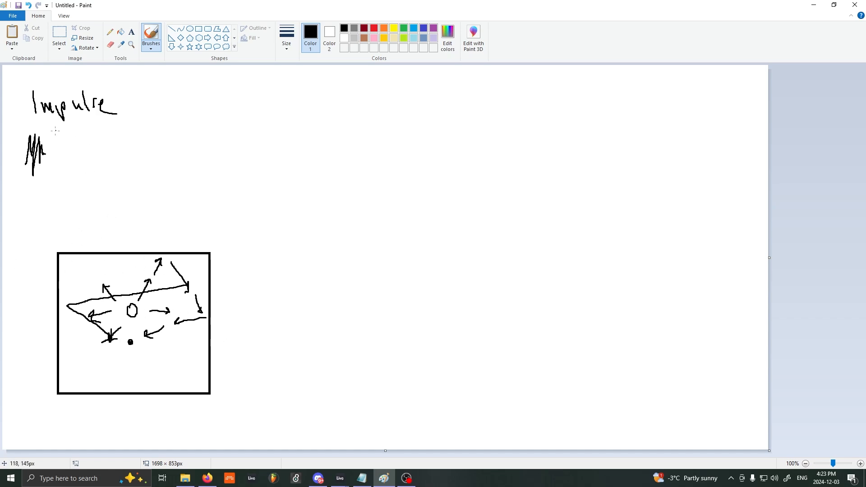
mouse_move(46, 128)
mouse_down()
mouse_move(105, 146)
mouse_move(260, 155)
mouse_up()
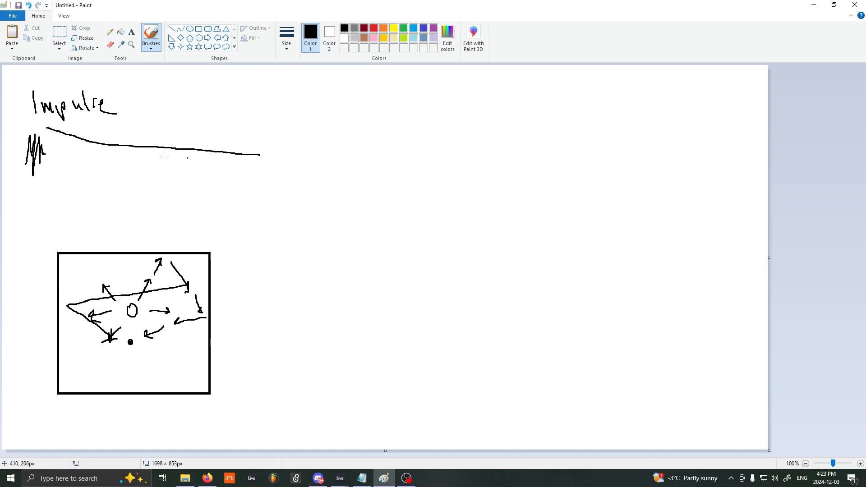
mouse_move(53, 173)
mouse_down()
mouse_move(97, 161)
mouse_move(233, 172)
mouse_up()
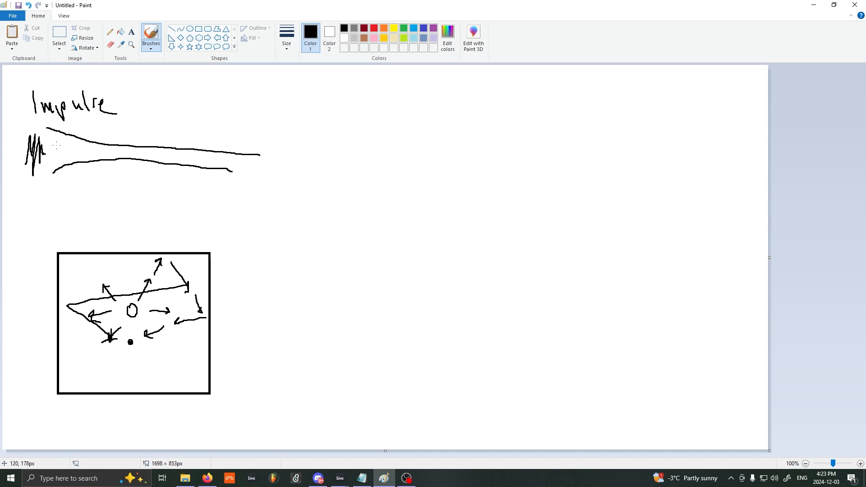
mouse_move(59, 139)
mouse_down()
mouse_move(61, 153)
mouse_move(243, 164)
mouse_up()
Step: Handwrite "IR" in quotation marks above the decaying tail, with a down arrow beneath it and a box around both
mouse_move(181, 108)
mouse_down()
mouse_move(180, 126)
mouse_move(188, 117)
mouse_up()
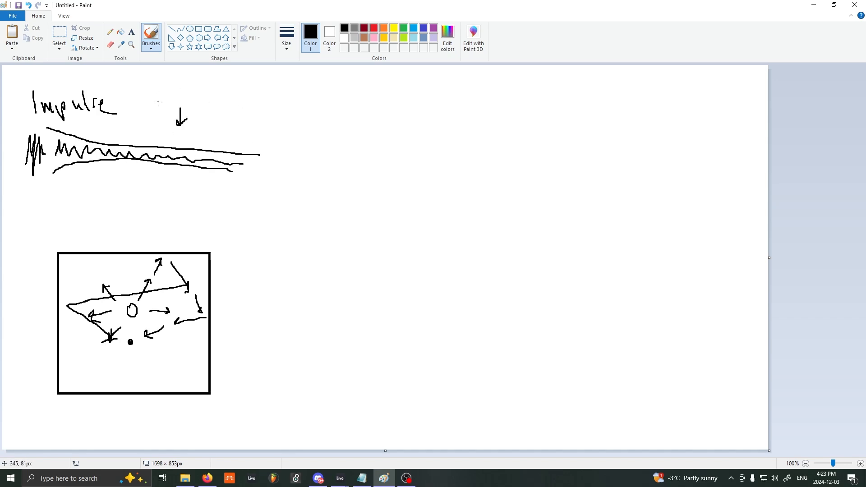
mouse_move(166, 82)
mouse_down()
mouse_move(167, 100)
mouse_move(173, 81)
mouse_move(189, 104)
mouse_up()
mouse_move(154, 77)
mouse_down()
mouse_move(163, 123)
mouse_move(214, 73)
mouse_move(156, 131)
mouse_up()
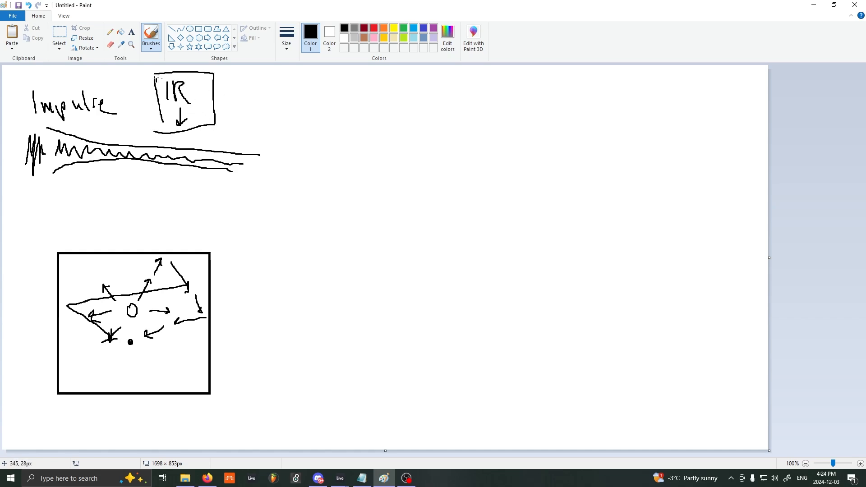
drag(193, 76, 199, 82)
Step: Draw an arrow from the decaying tail to a freehand waveform of tall spikes fading into a long, low tail, redrawing the first attempt
mouse_move(286, 157)
mouse_down()
mouse_move(338, 155)
mouse_move(334, 160)
mouse_move(378, 135)
mouse_move(391, 154)
mouse_move(407, 148)
mouse_up()
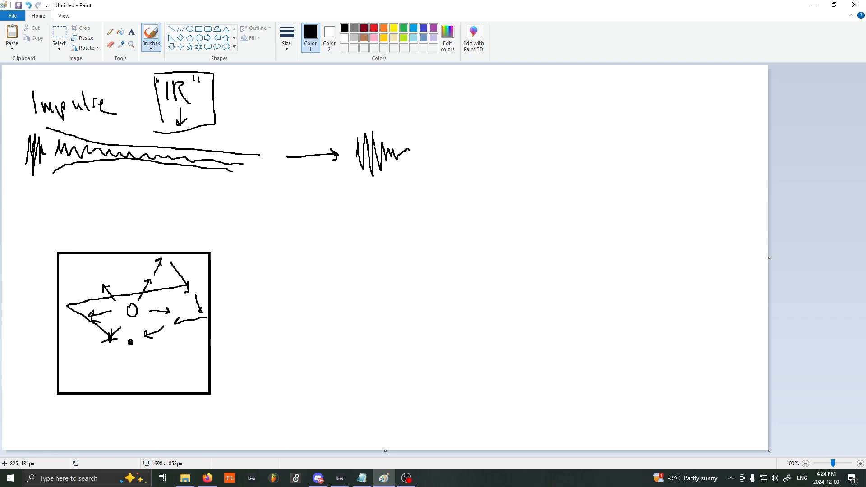
key(ctrl+z)
mouse_move(359, 164)
mouse_down()
mouse_move(363, 138)
mouse_move(385, 173)
mouse_up()
mouse_move(384, 144)
mouse_down()
mouse_move(411, 153)
mouse_move(588, 153)
mouse_up()
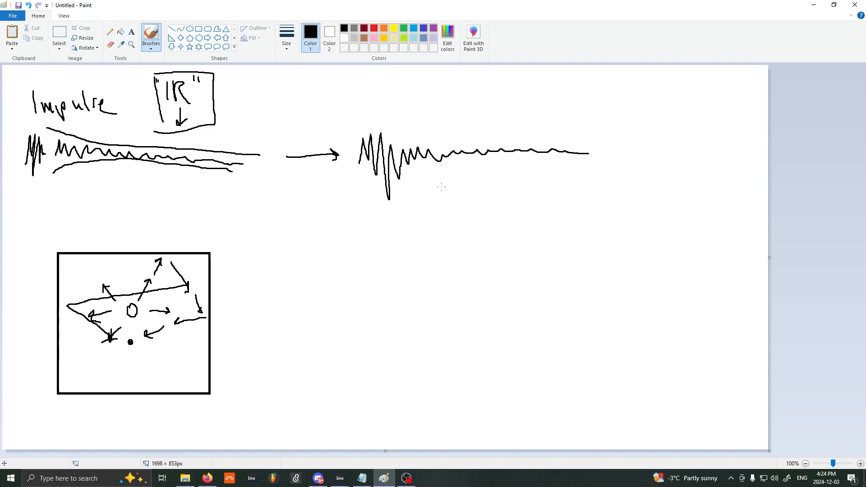
Step: Draw a hollow down arrow to a handwritten "IR" below the new waveform, and frame the waveform's tail with bracketing lines
mouse_move(453, 179)
mouse_down()
mouse_move(451, 201)
mouse_move(466, 197)
mouse_move(463, 180)
mouse_up()
mouse_move(485, 225)
mouse_down()
mouse_move(488, 246)
mouse_move(508, 239)
mouse_up()
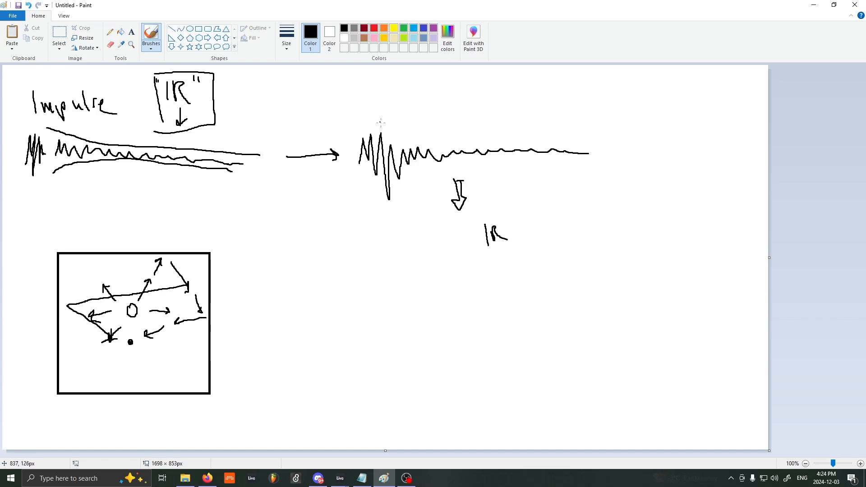
mouse_move(381, 123)
mouse_down()
mouse_move(383, 176)
mouse_move(606, 127)
mouse_move(599, 194)
mouse_up()
drag(401, 187, 592, 192)
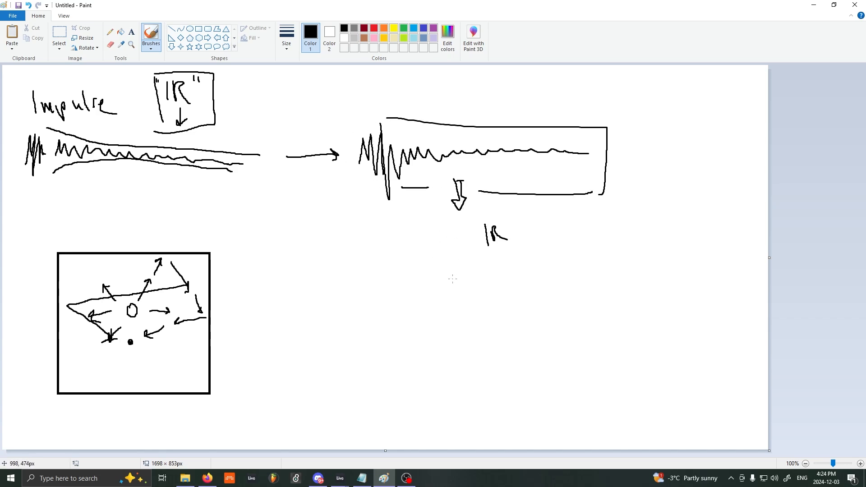
Step: Handwrite a line of text below the lower "IR" label and add brush strokes beneath it
mouse_move(433, 270)
mouse_down()
mouse_move(435, 289)
mouse_move(440, 273)
mouse_move(489, 277)
mouse_move(494, 266)
mouse_up()
drag(498, 269, 512, 273)
mouse_move(515, 271)
mouse_down()
mouse_move(537, 283)
mouse_move(559, 273)
mouse_move(560, 284)
mouse_up()
drag(549, 272, 602, 281)
drag(456, 296, 533, 294)
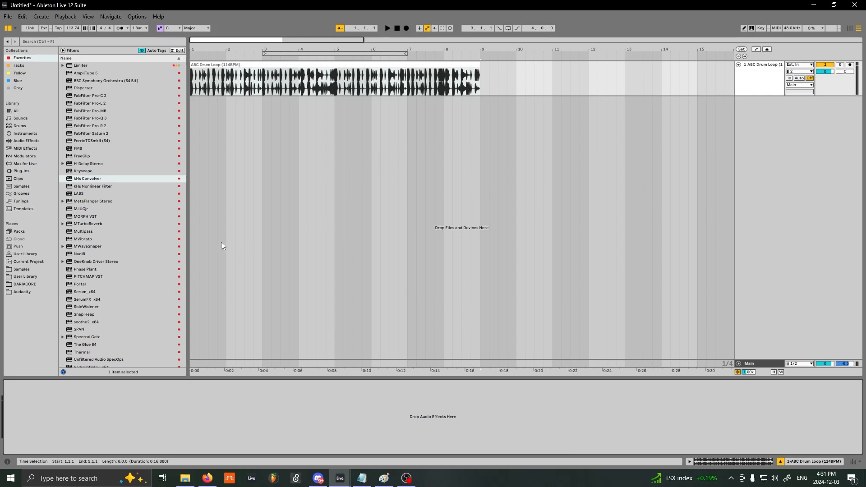
Step: Switch to Ableton Live, add kHs Convolver to the ABC Drum Loop track, and enlarge the track's height
click(82, 179)
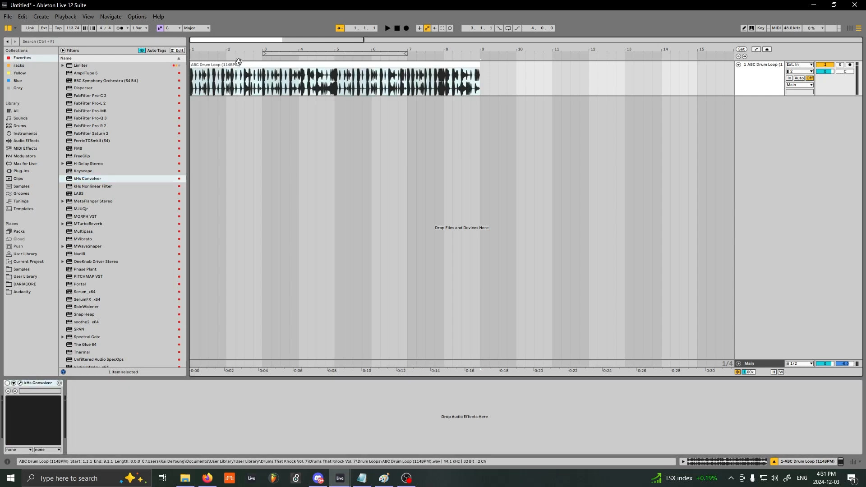
click(233, 81)
drag(756, 97, 762, 176)
Step: Audition the first bars of the drum loop, and enable kHs Convolver with its window open below the end of the clip
key(space)
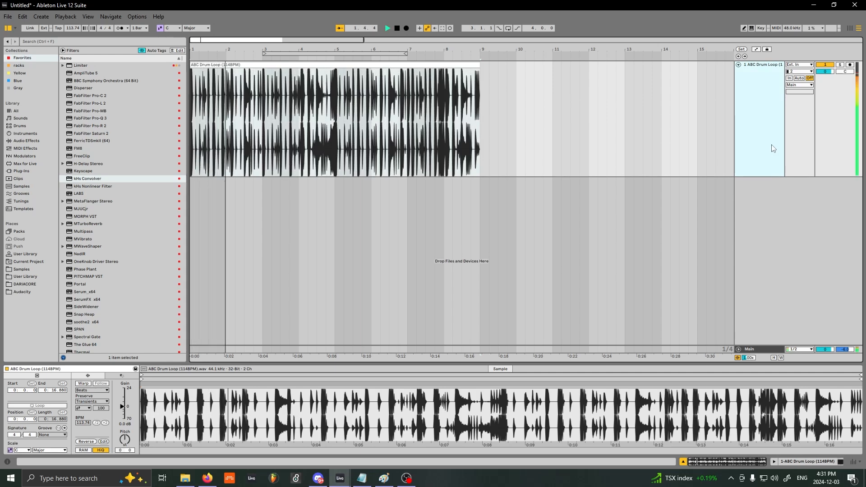
key(space)
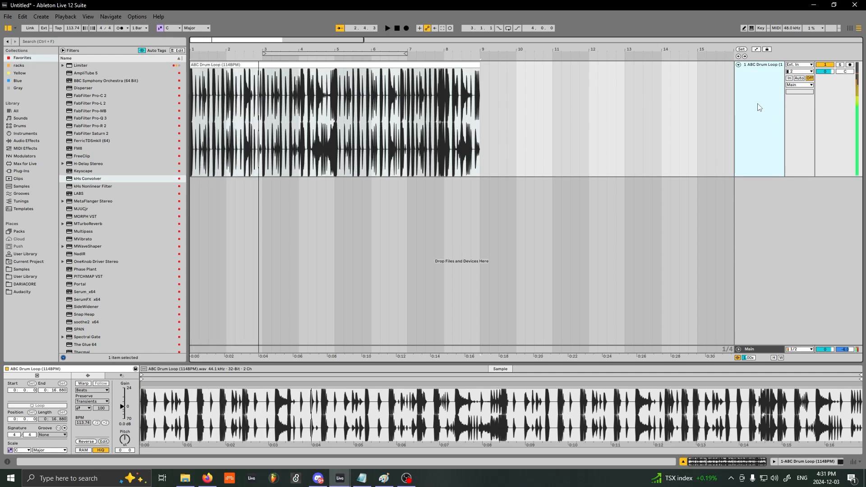
double_click(757, 107)
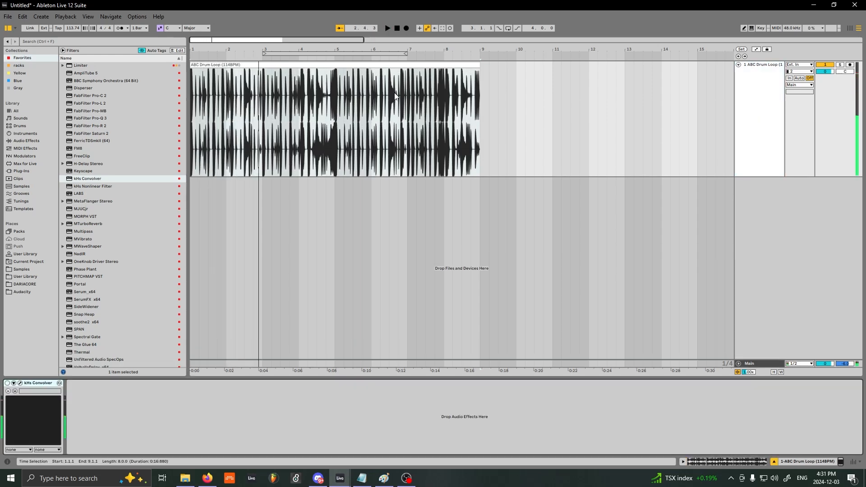
click(20, 383)
drag(315, 181, 531, 191)
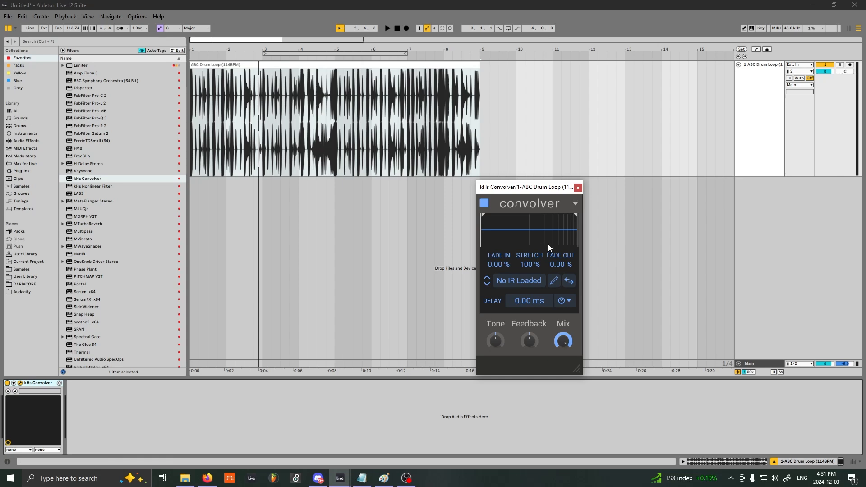
Step: Open Convolver's impulse response browser and examine the factory Impulse Responses categories and the Spaces Real list
click(514, 282)
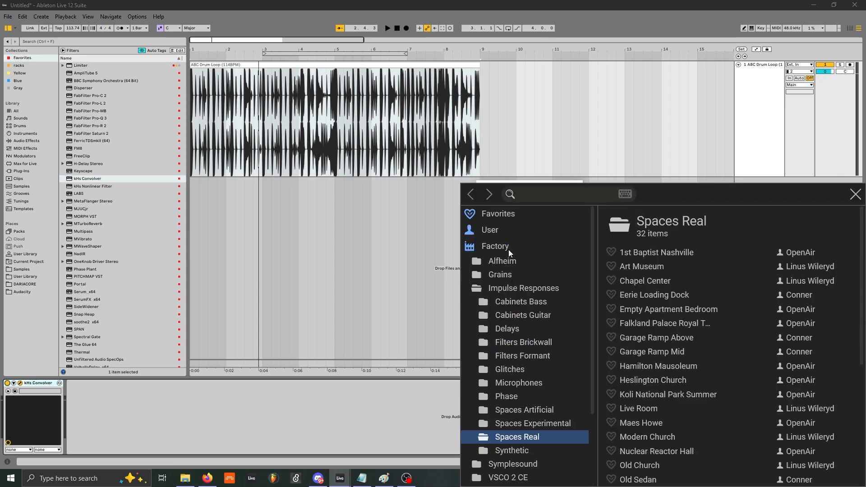
scroll(508, 250, down, 3)
scroll(521, 278, up, 3)
scroll(559, 278, down, 2)
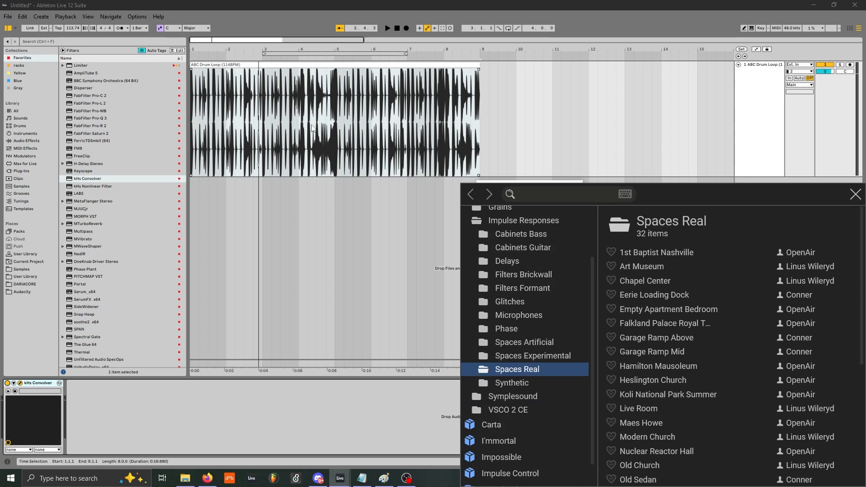
click(213, 64)
scroll(652, 322, down, 3)
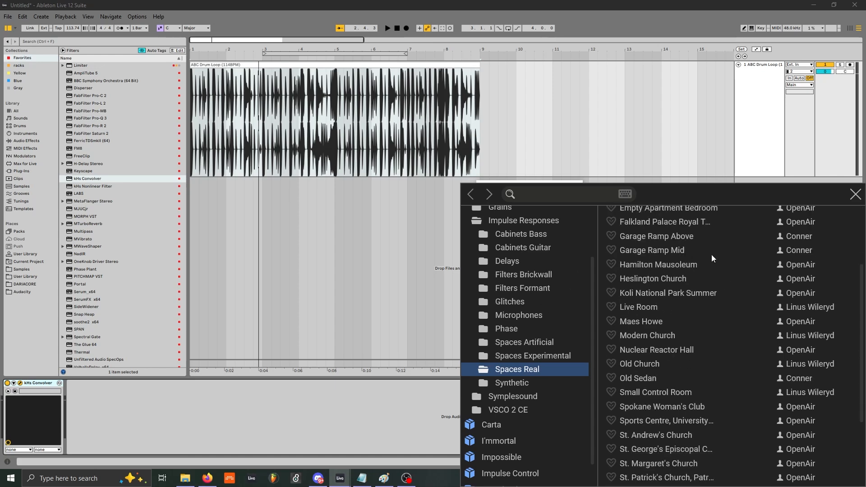
scroll(654, 302, up, 3)
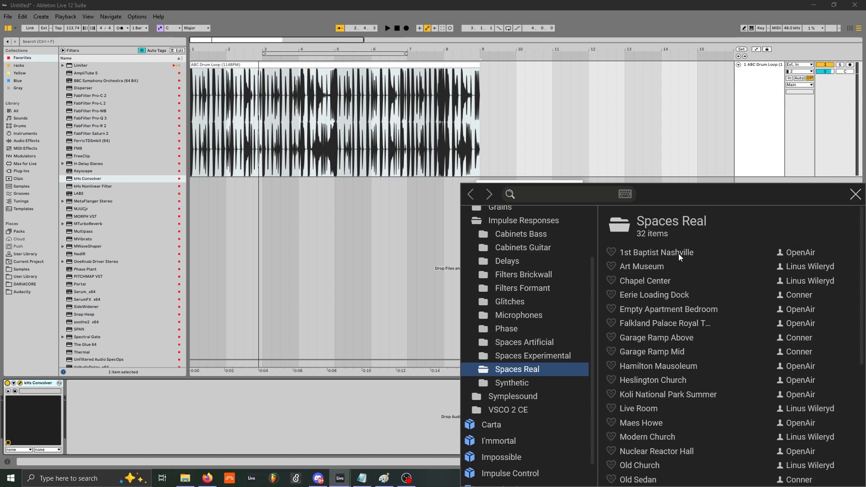
scroll(680, 256, down, 5)
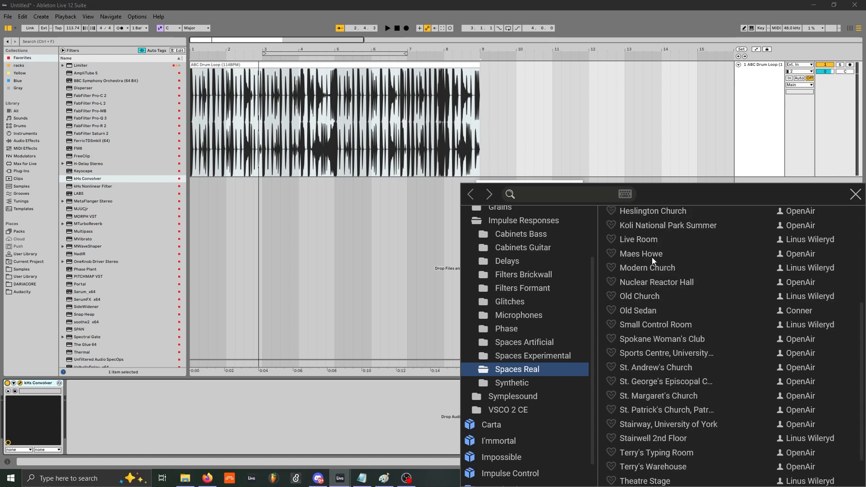
scroll(653, 266, up, 5)
Step: Check the Spaces Artificial and Spaces Experimental folders, and return to Spaces Real to review its full list of impulse responses
click(521, 346)
click(528, 355)
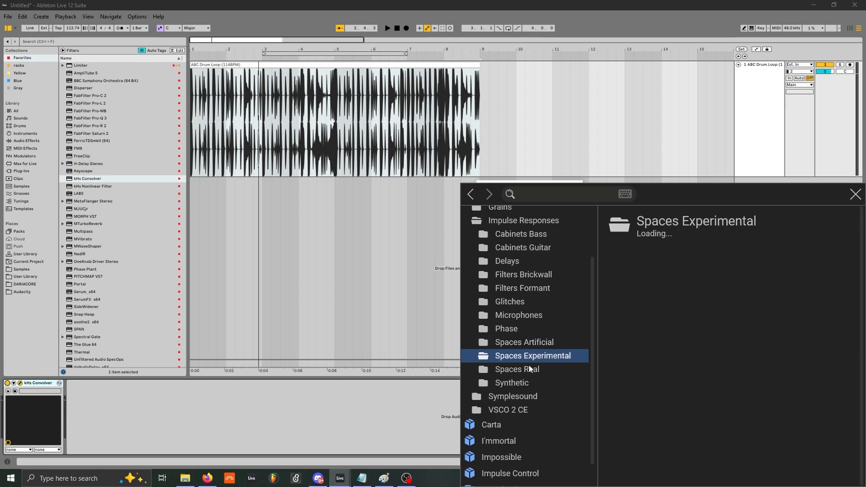
click(529, 368)
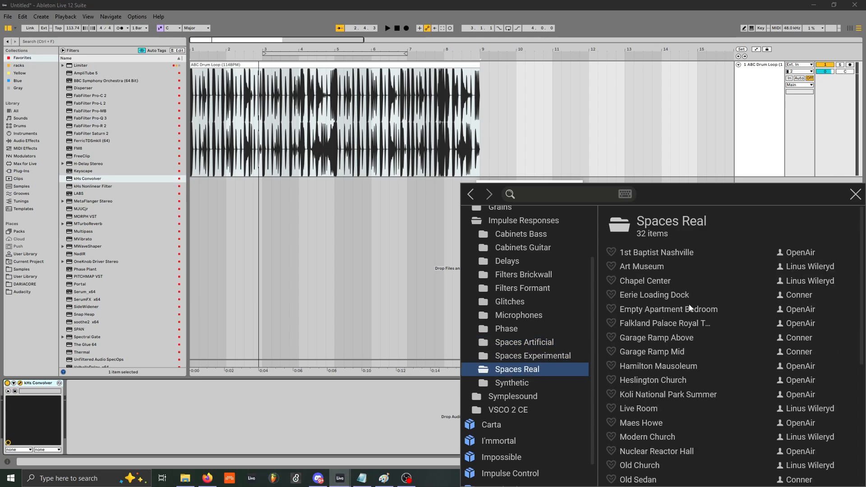
scroll(677, 295, down, 3)
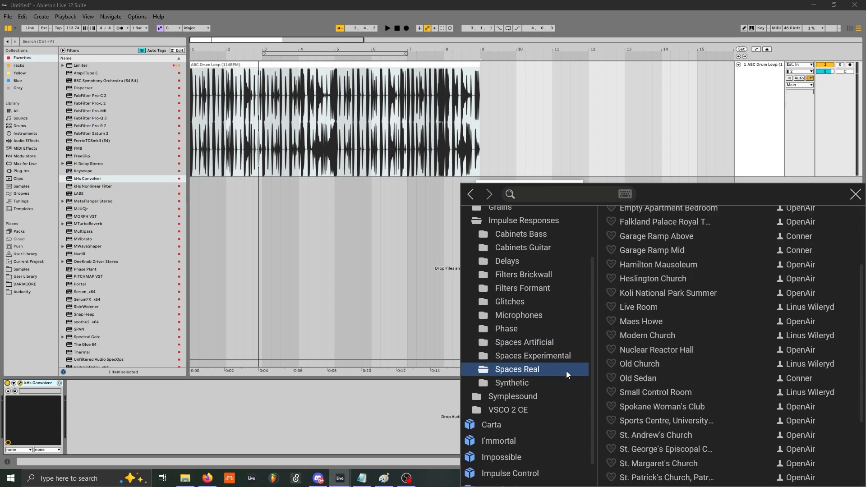
scroll(654, 336, up, 2)
scroll(654, 336, up, 2)
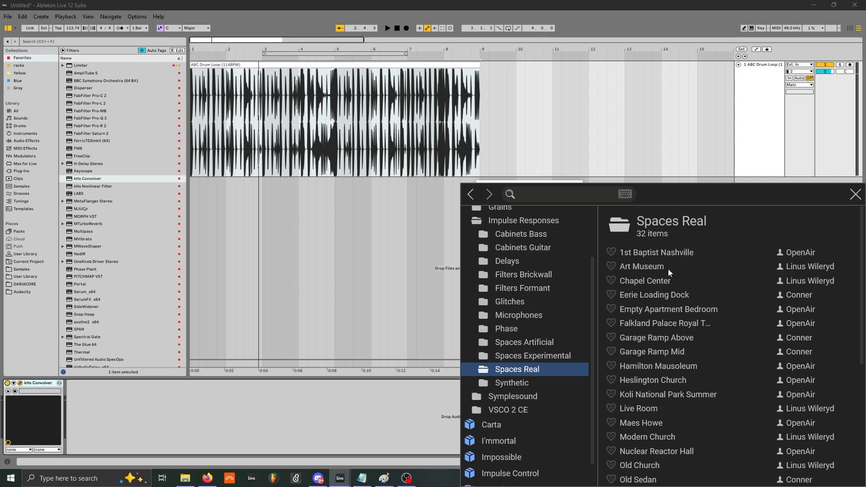
scroll(651, 269, down, 1)
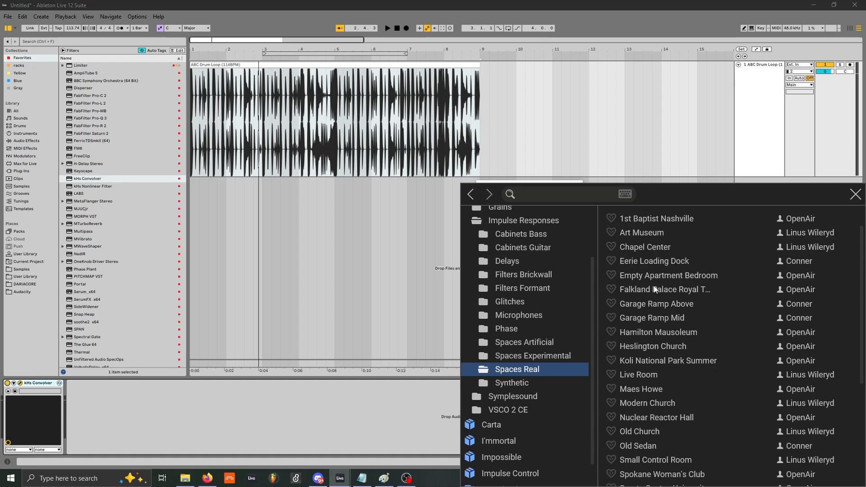
scroll(653, 306, down, 1)
scroll(640, 387, down, 4)
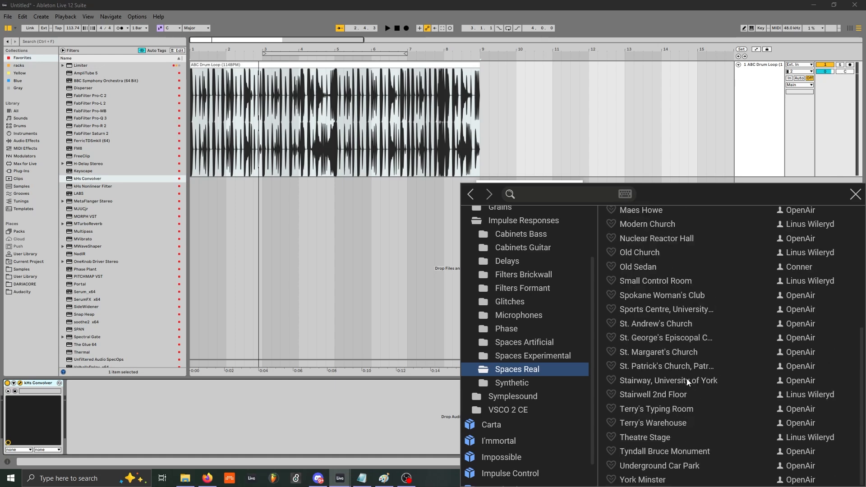
scroll(680, 442, up, 4)
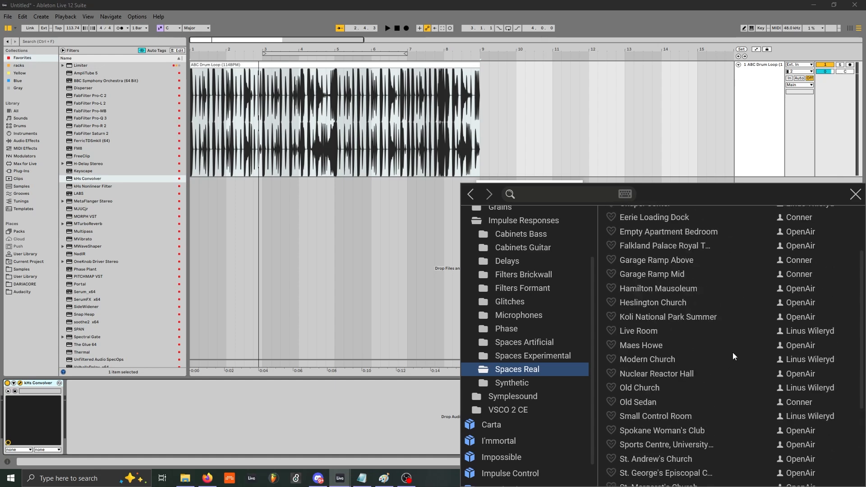
Step: Load the Spokane Woman's Club impulse response from Spaces Real into Convolver and play the drum loop through it
click(658, 432)
double_click(659, 431)
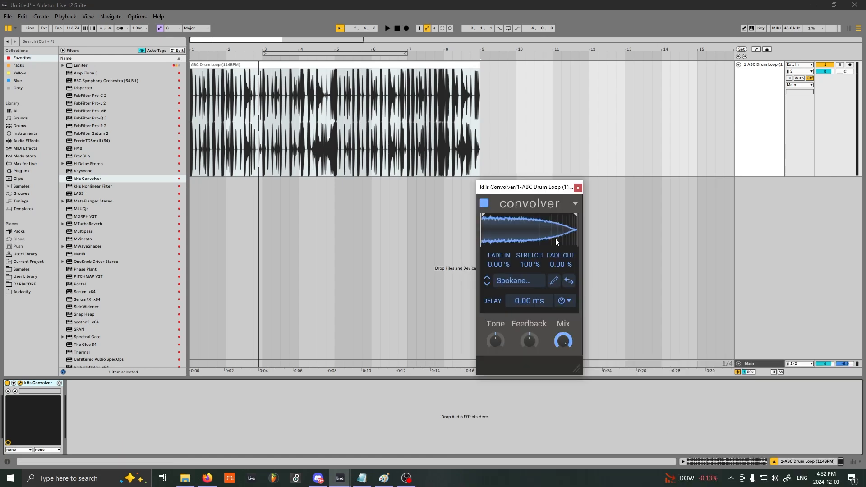
drag(523, 197, 447, 217)
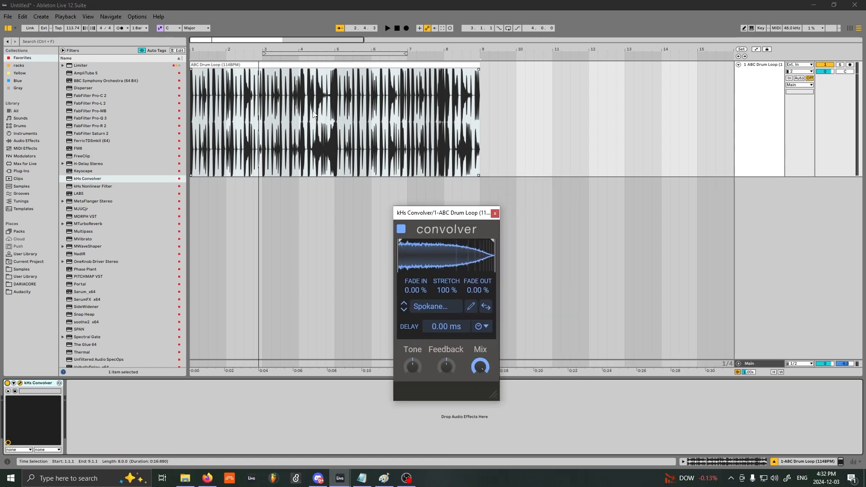
key(space)
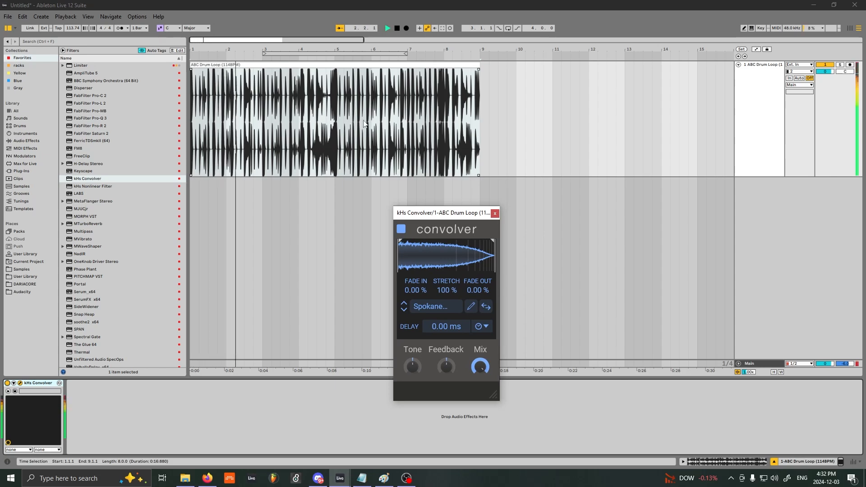
Step: Lower the ABC Drum Loop track's volume during playback, and move the Convolver window further under the clip
click(824, 72)
drag(824, 72, 824, 84)
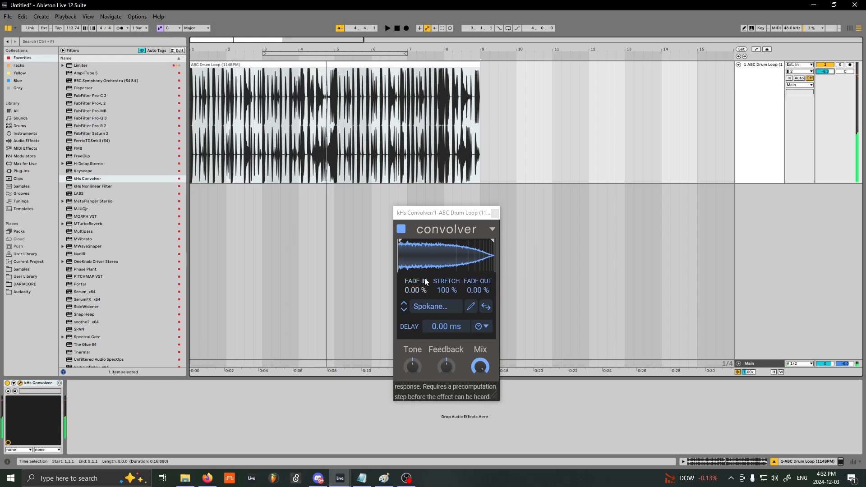
drag(441, 215, 369, 212)
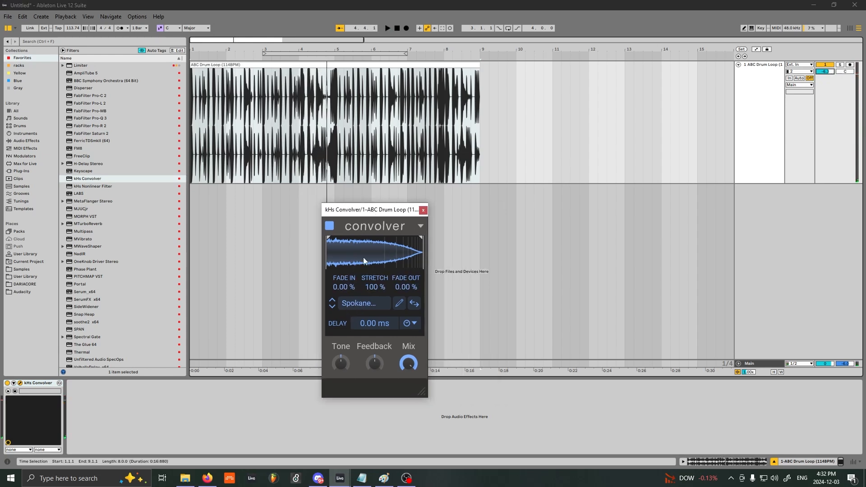
Step: Step Convolver through the Sports Centre and St. Andrew's Church impulse responses, auditioning the drum loop with them
click(333, 307)
key(space)
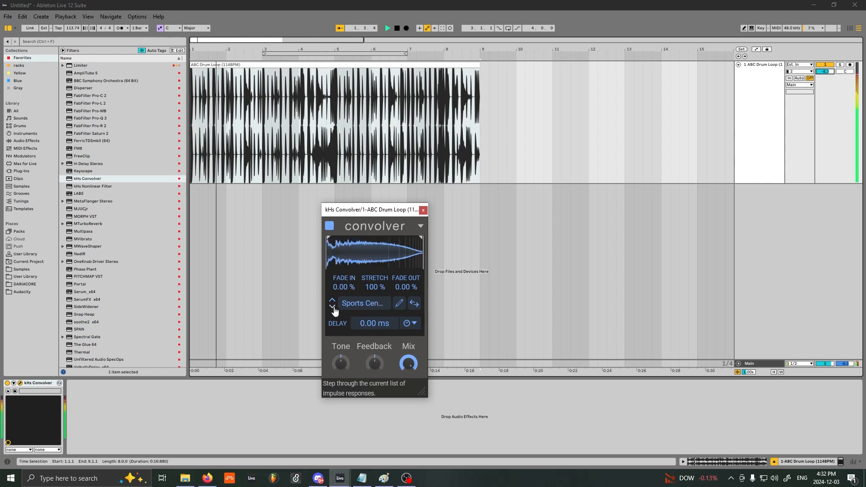
click(333, 307)
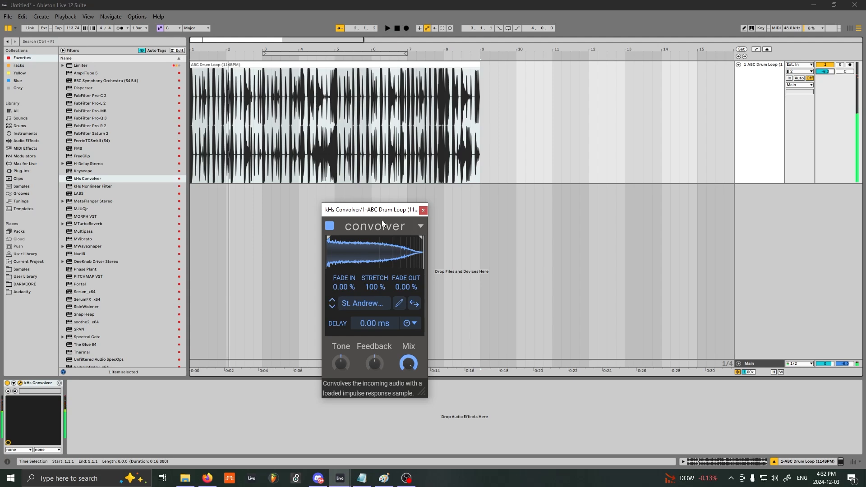
Step: Review the Spaces Real list, reposition the Convolver window beside the clip's end, and load the 1st Baptist Nashville impulse response
click(363, 303)
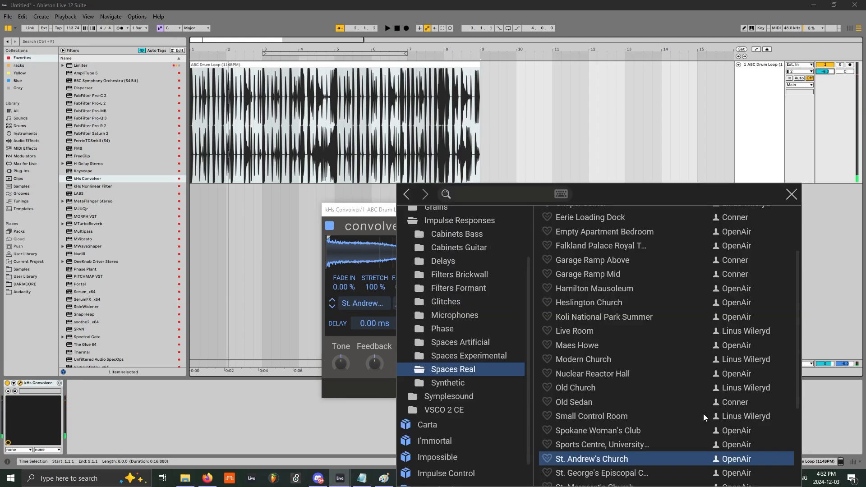
scroll(619, 400, up, 3)
click(791, 194)
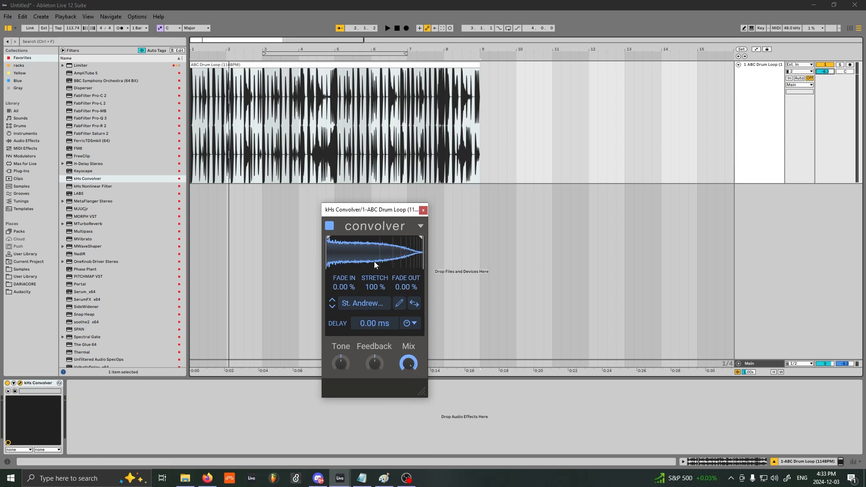
drag(368, 213, 432, 225)
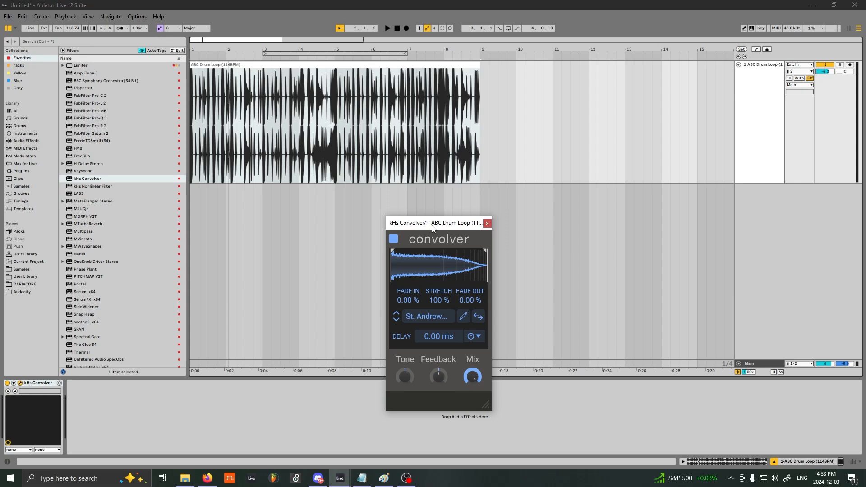
drag(432, 226, 532, 196)
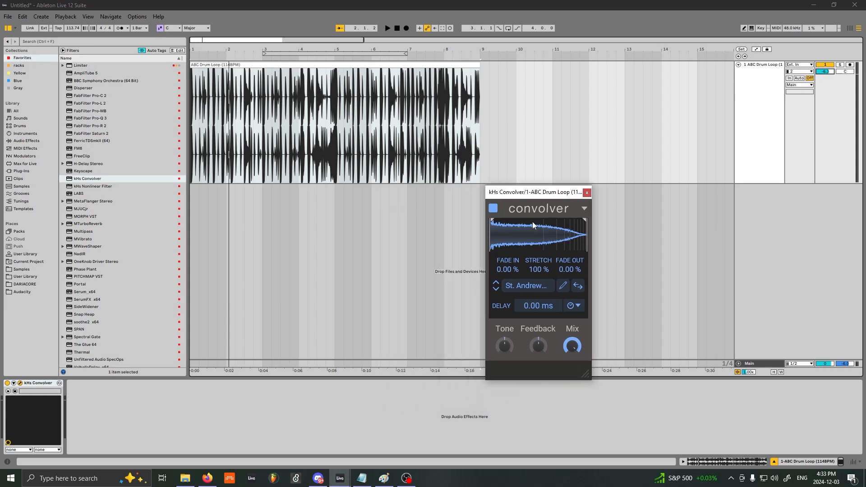
click(528, 286)
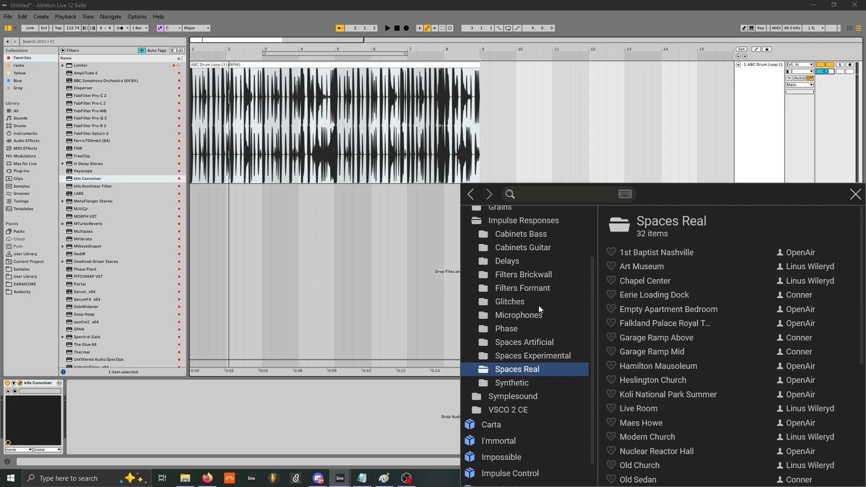
scroll(648, 339, down, 5)
scroll(659, 325, up, 5)
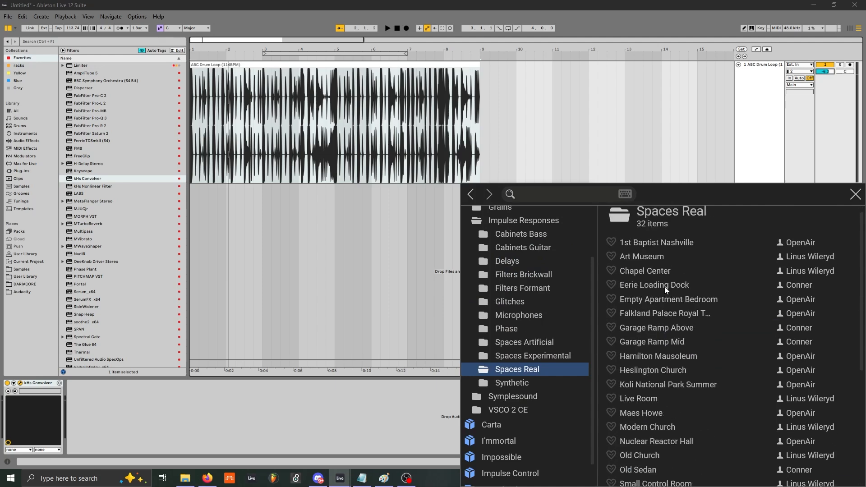
double_click(664, 245)
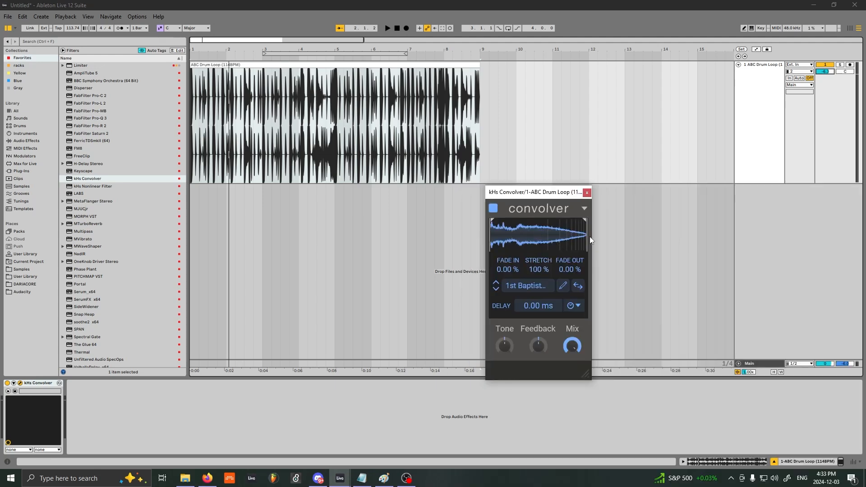
drag(542, 197, 429, 208)
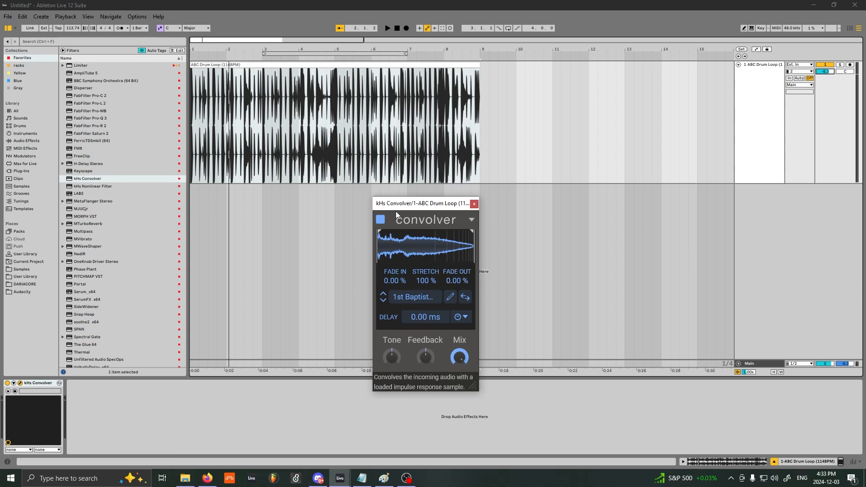
drag(411, 208, 480, 213)
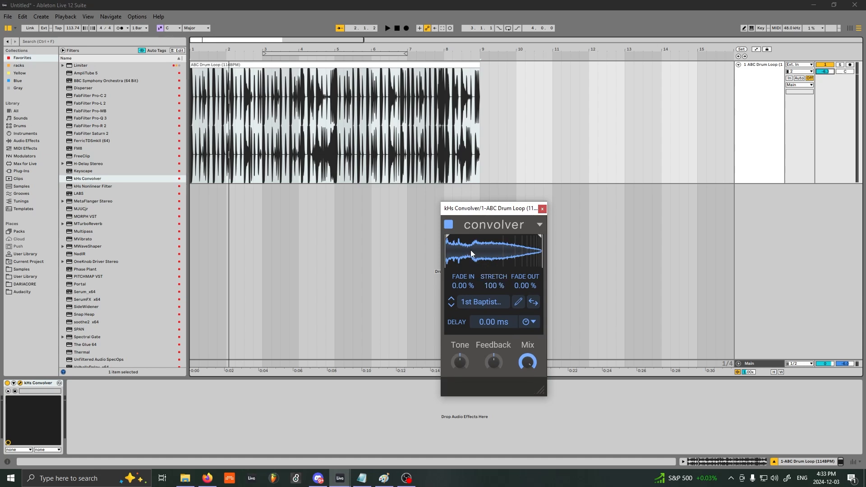
drag(491, 211, 494, 205)
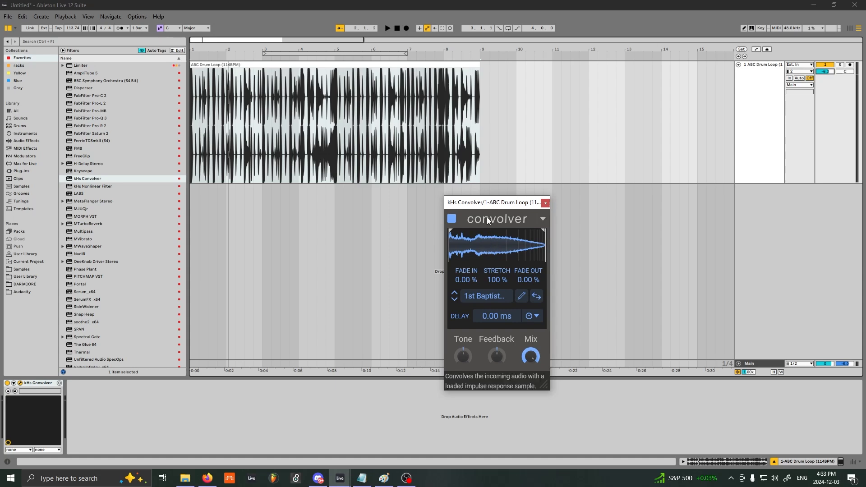
drag(492, 202, 431, 209)
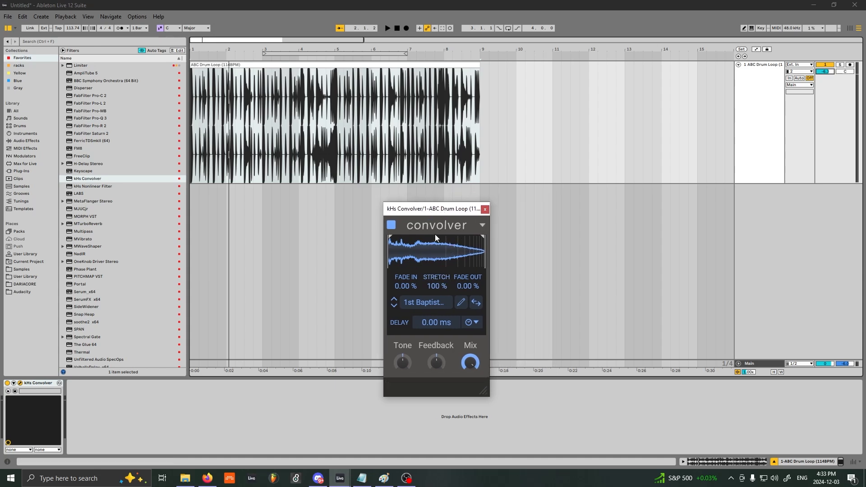
Step: Play the drum loop from its start through 1st Baptist Nashville, and switch Convolver to the next impulse response, Art Museum
click(306, 108)
key(space)
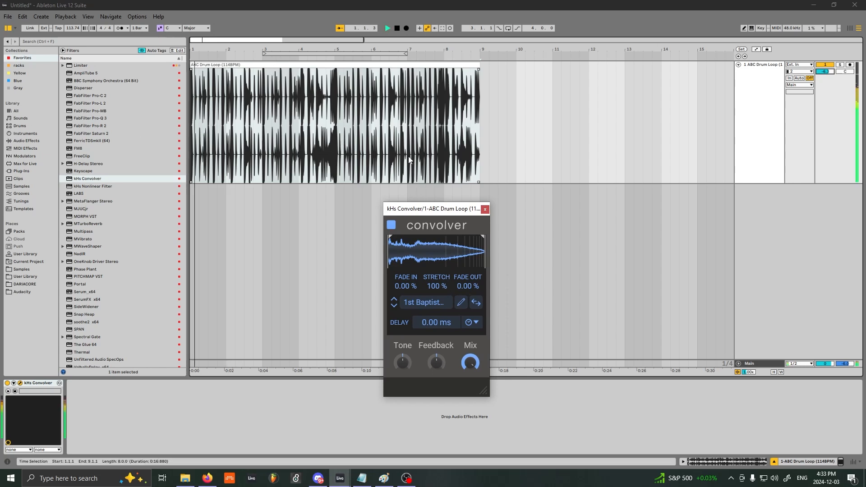
click(394, 306)
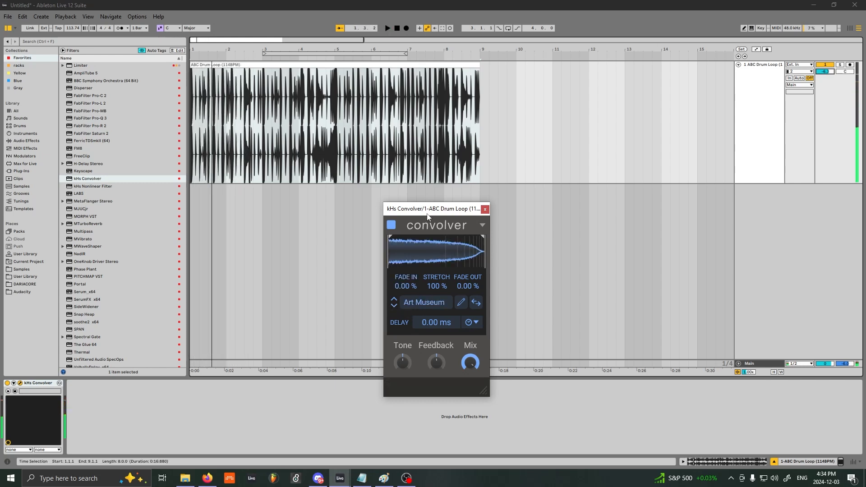
Step: Try the Fade Out control, and adjust Art Museum's stretch to 55 %, 267 % and finally 42 % while auditioning the loop
drag(428, 215, 393, 205)
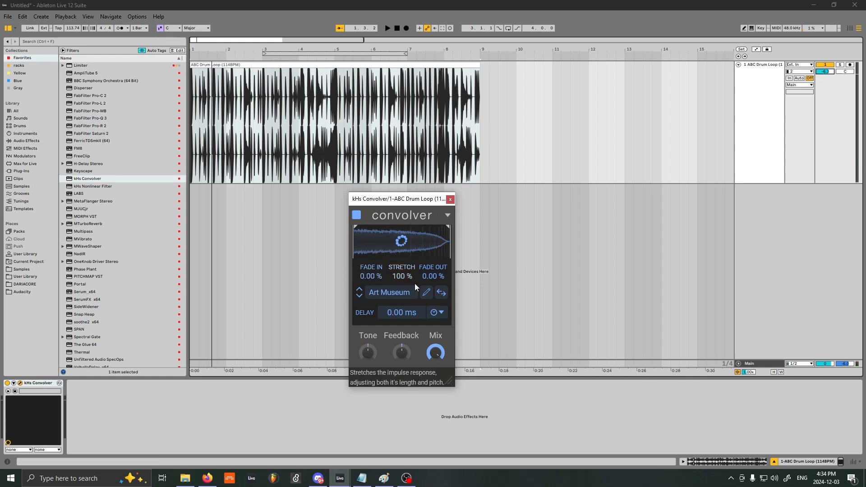
mouse_move(433, 276)
mouse_down()
mouse_move(433, 257)
mouse_move(433, 289)
mouse_up()
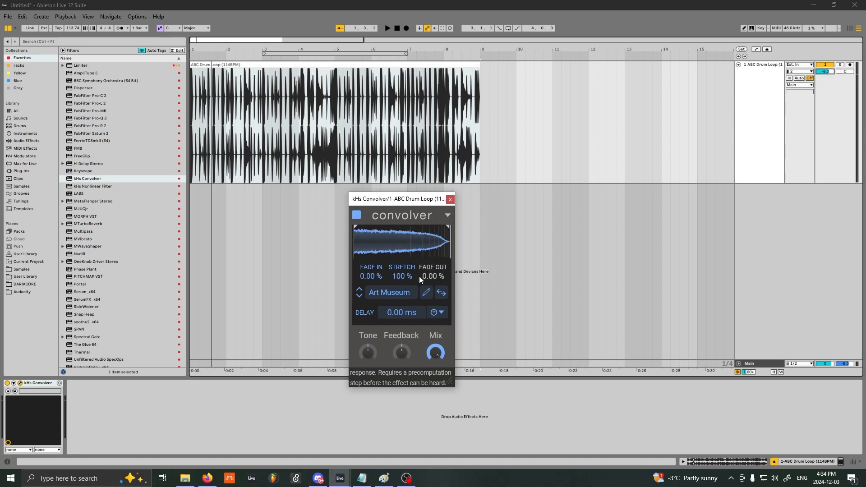
drag(396, 275, 399, 279)
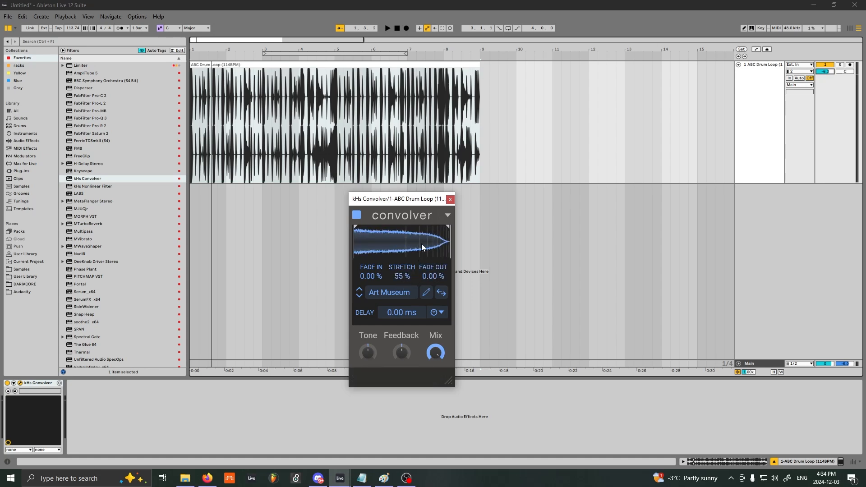
drag(407, 203, 379, 205)
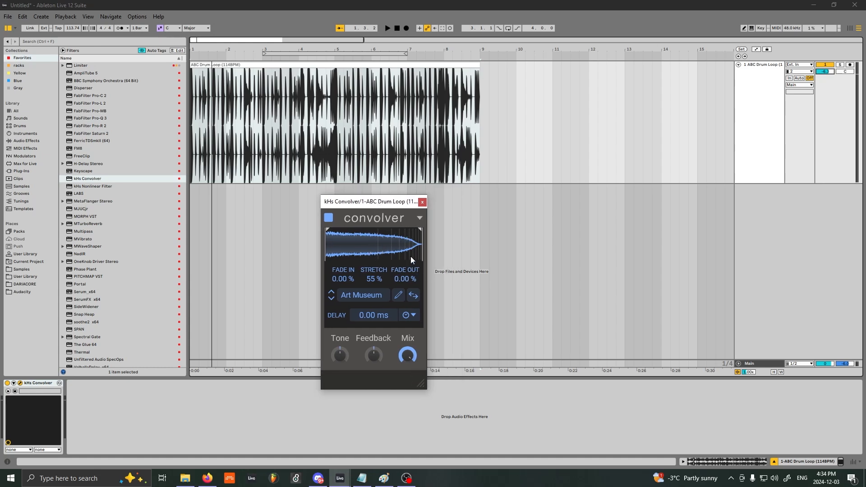
drag(373, 279, 378, 252)
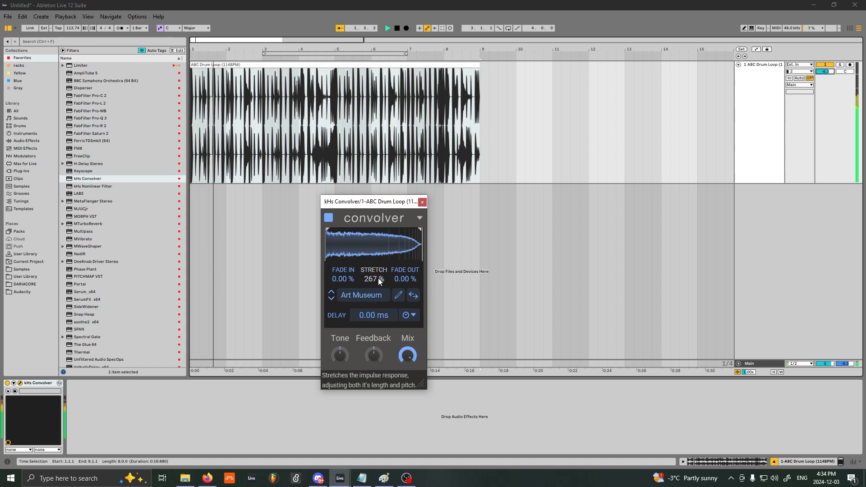
mouse_move(373, 280)
mouse_down()
mouse_move(372, 311)
mouse_move(371, 279)
mouse_up()
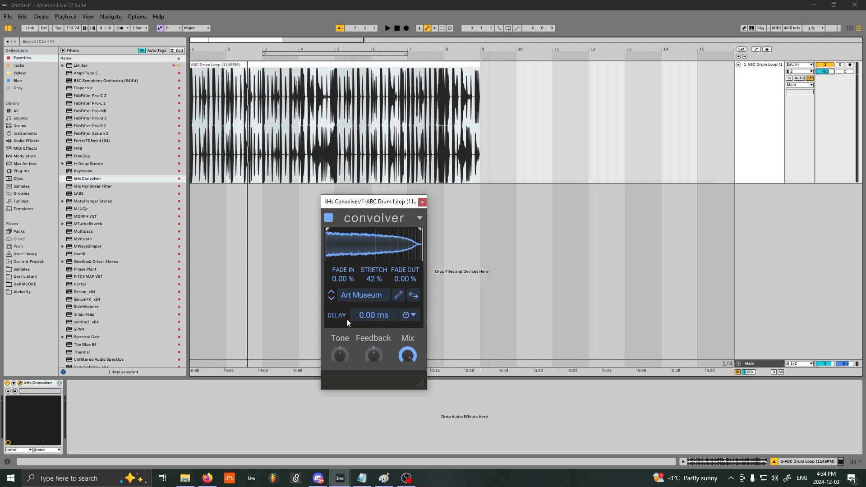
Step: Audition the drum loop with Convolver's Tone at different amounts, including -75 %, and reset Tone to its centred default
mouse_move(340, 355)
mouse_down()
mouse_move(340, 345)
mouse_move(344, 359)
mouse_up()
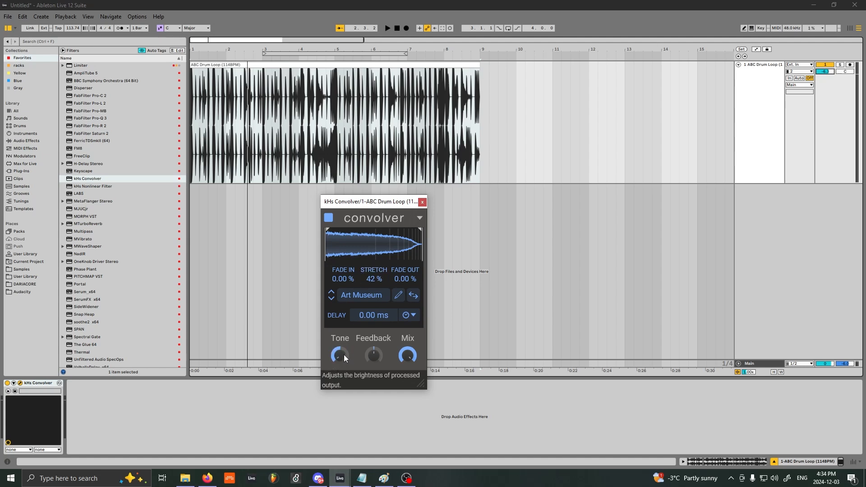
key(space)
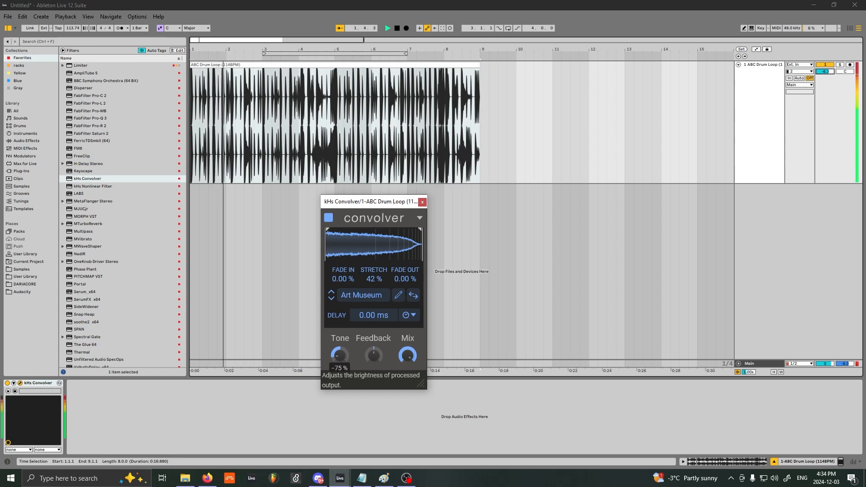
key(space)
drag(340, 354, 350, 373)
key(space)
double_click(345, 353)
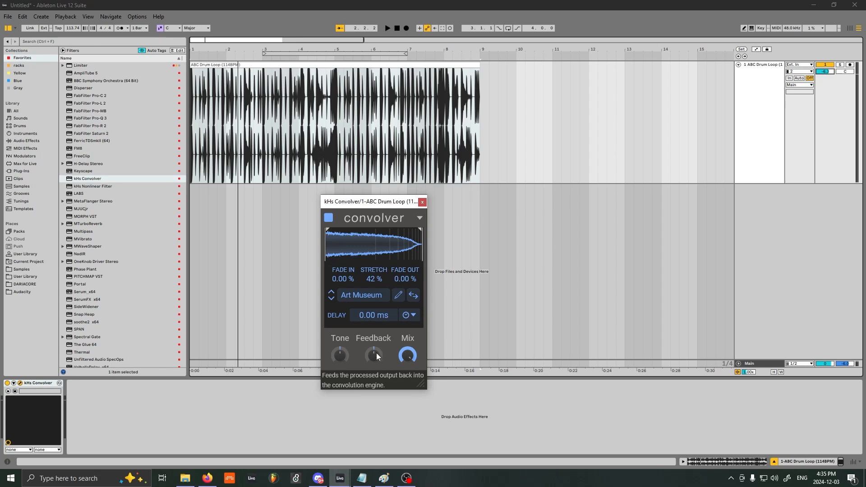
Step: Audition the drum loop while varying Convolver's Feedback through 28 %, higher positive and negative amounts, and reset Feedback to 0
key(space)
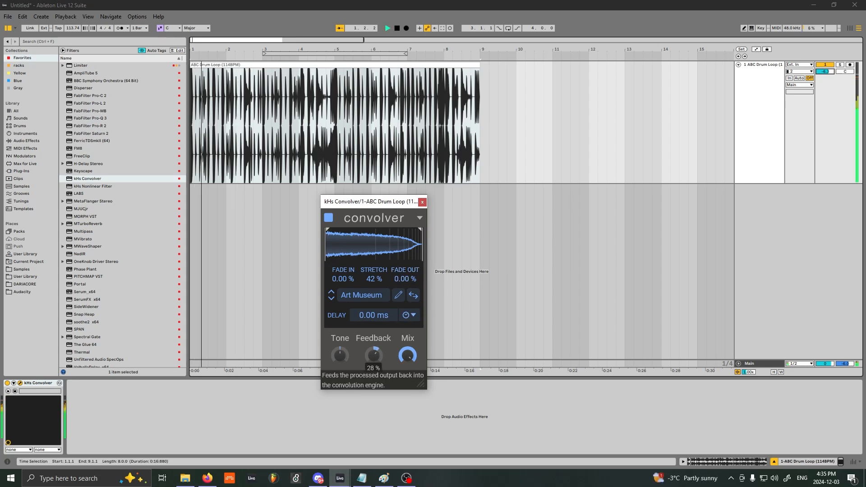
drag(377, 355, 376, 311)
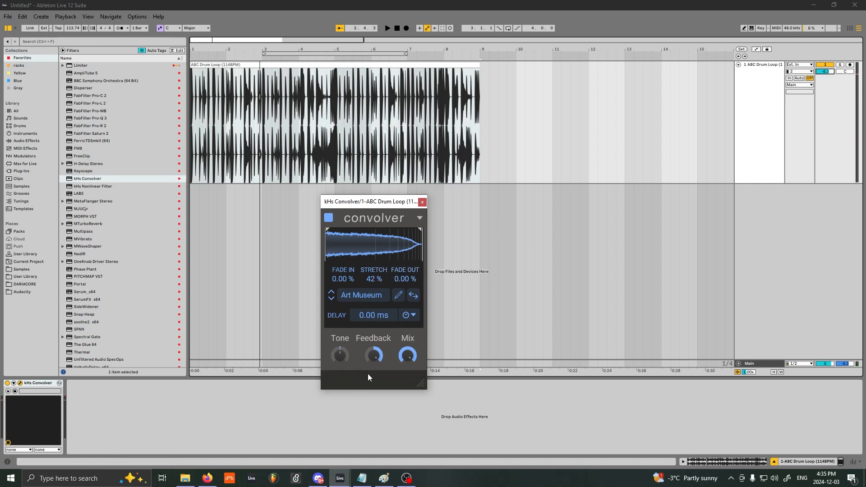
key(space)
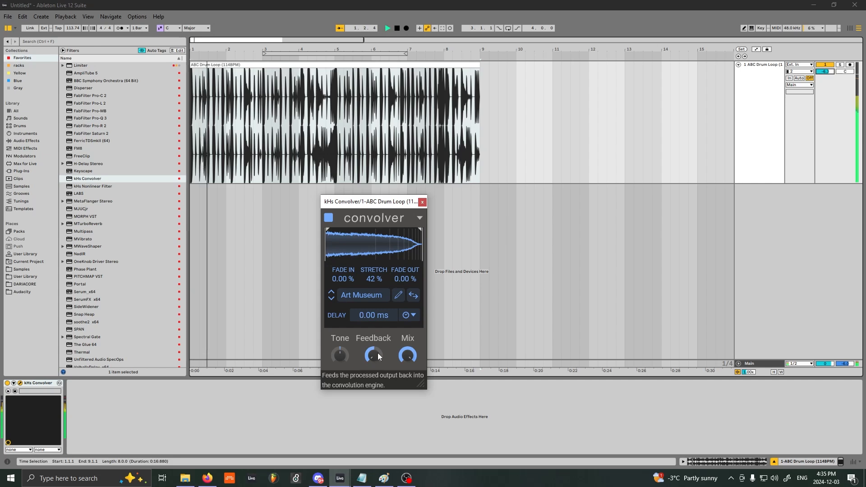
drag(377, 353, 378, 351)
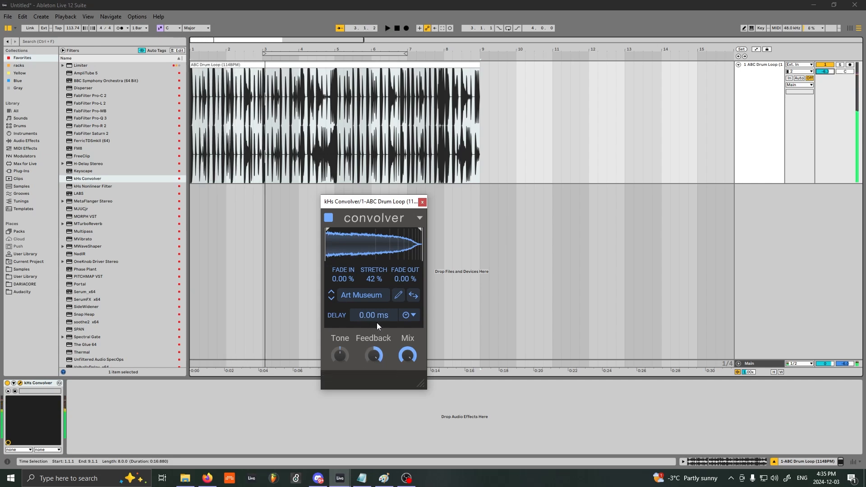
drag(377, 353, 375, 353)
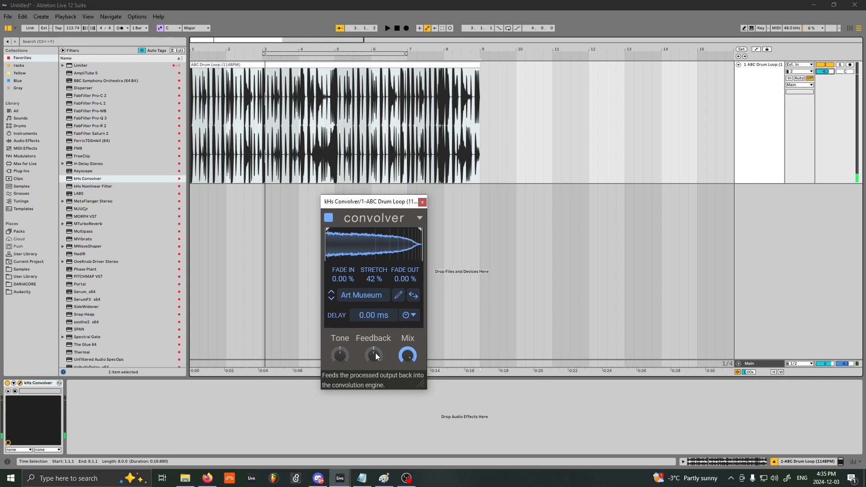
double_click(376, 352)
text(0)
key(Return)
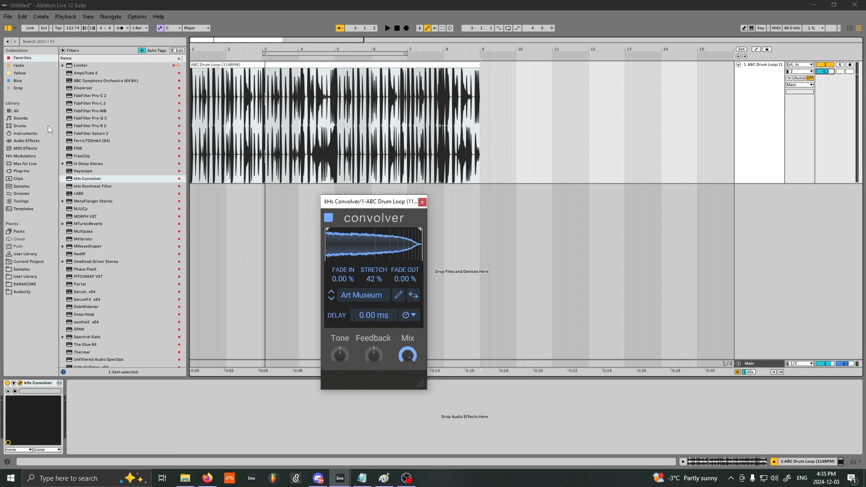
Step: Audition the drum loop through Ableton's Reverb effect with its Predelay raised to 145 ms, and delete the Reverb
click(41, 140)
double_click(81, 315)
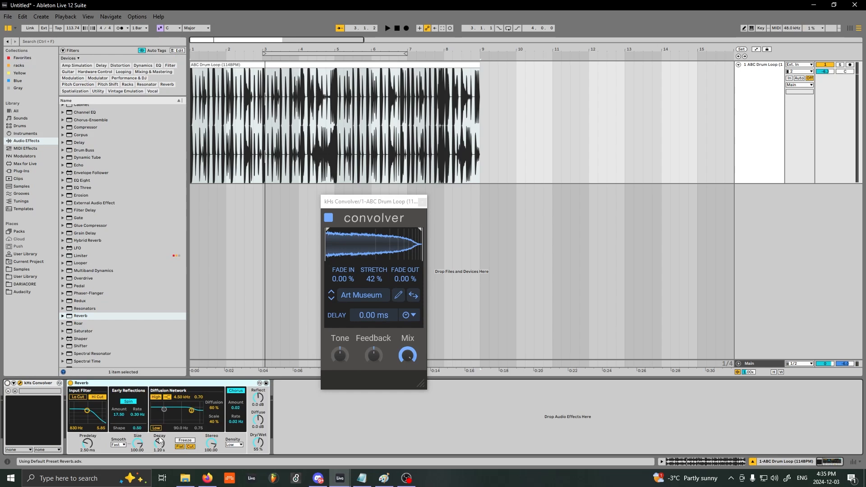
key(space)
drag(89, 445, 89, 428)
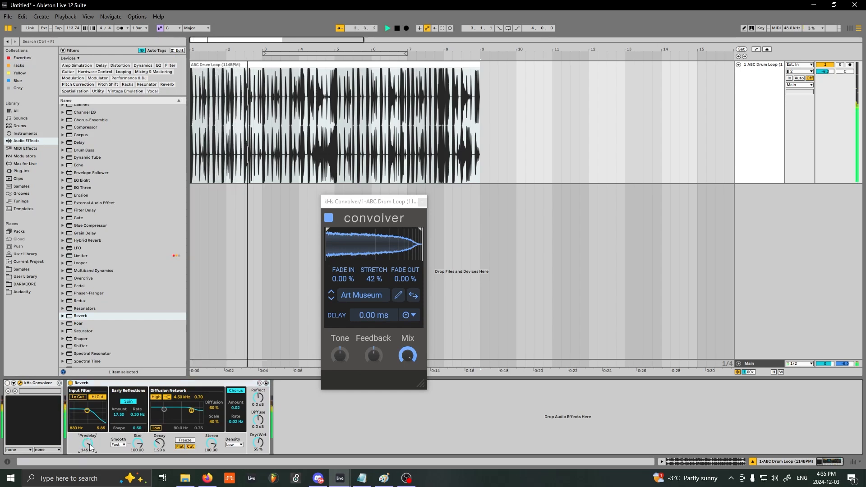
key(space)
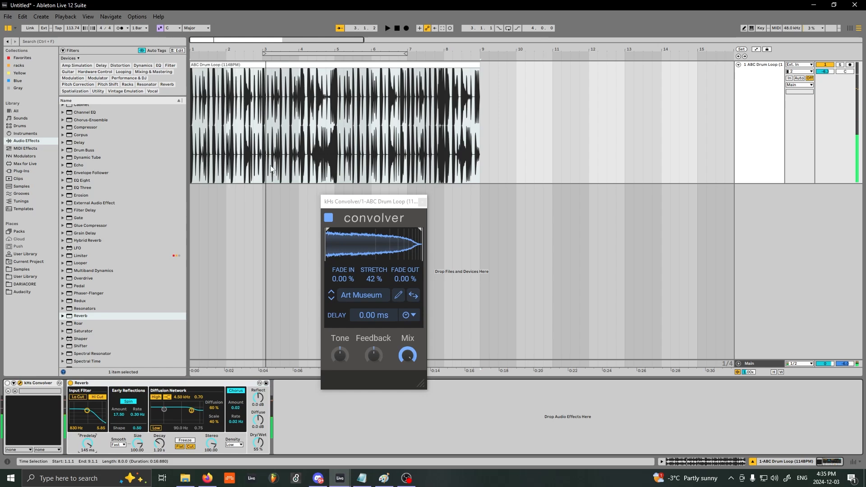
click(89, 385)
key(Delete)
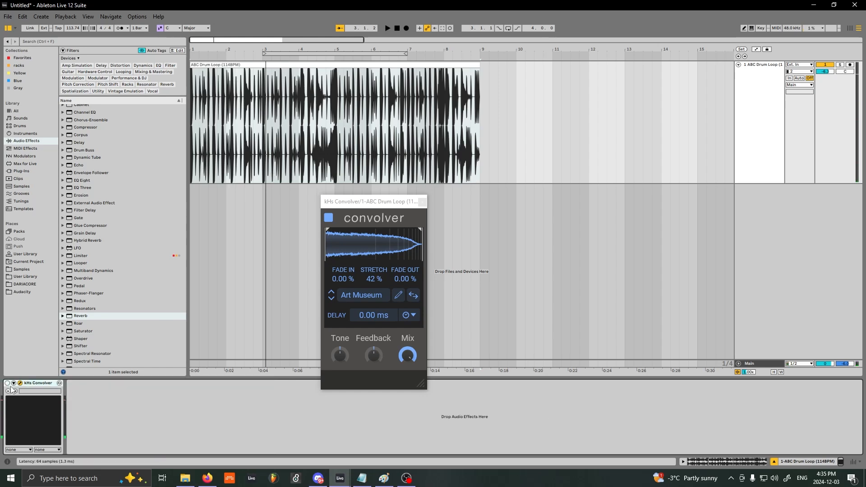
Step: Audition the drum loop with Convolver's Delay at 723 ms and 2.00 s, blending in the dry signal with Mix at about 48 %
key(space)
mouse_move(373, 314)
mouse_down()
mouse_move(373, 289)
mouse_move(382, 323)
mouse_up()
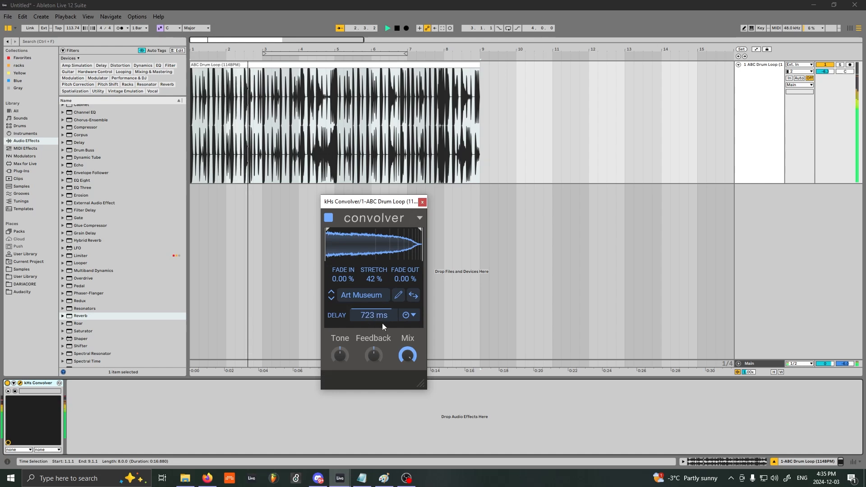
drag(408, 355, 408, 362)
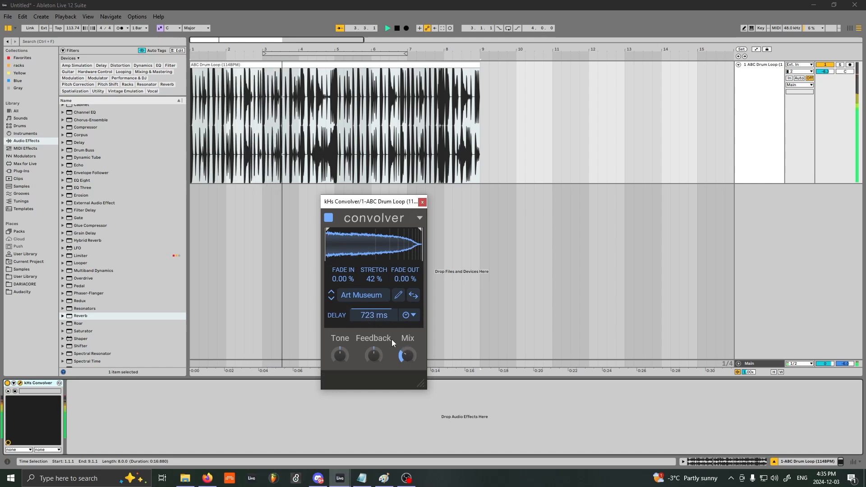
drag(378, 315, 379, 293)
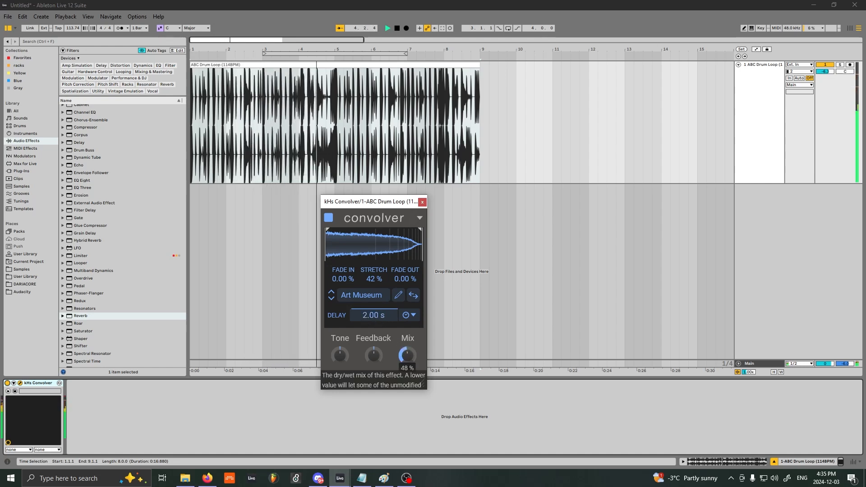
drag(401, 344, 413, 328)
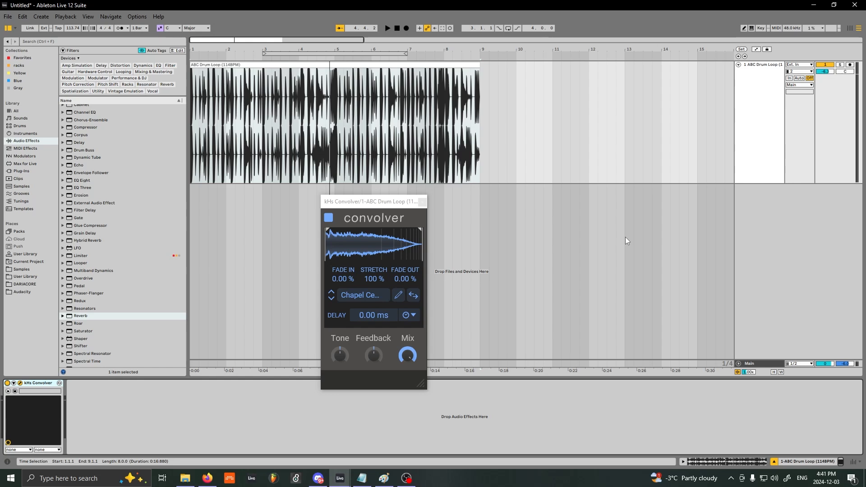
Step: Open Convolver's impulse response browser and look through the Spaces Real, Spaces Experimental and Spaces Artificial folders
drag(352, 202, 506, 203)
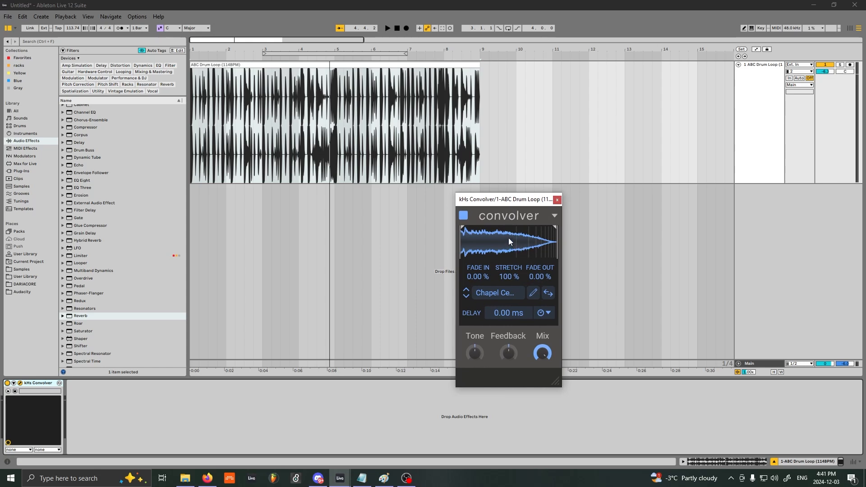
drag(505, 199, 491, 199)
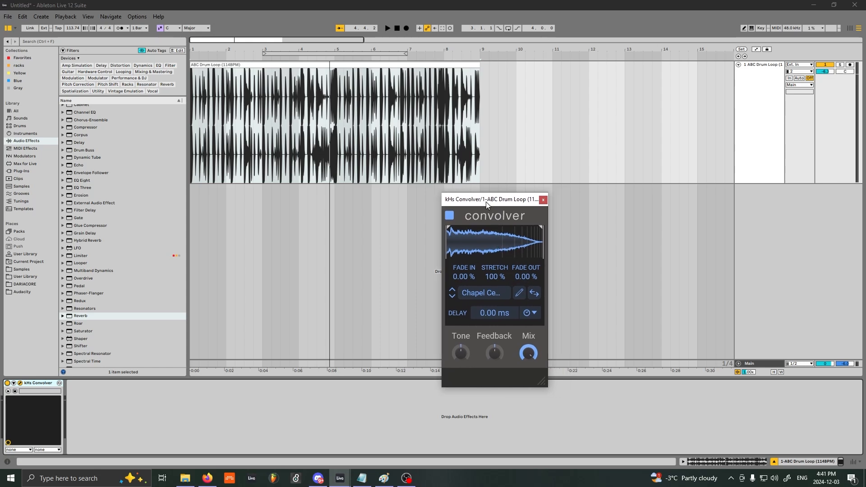
click(474, 295)
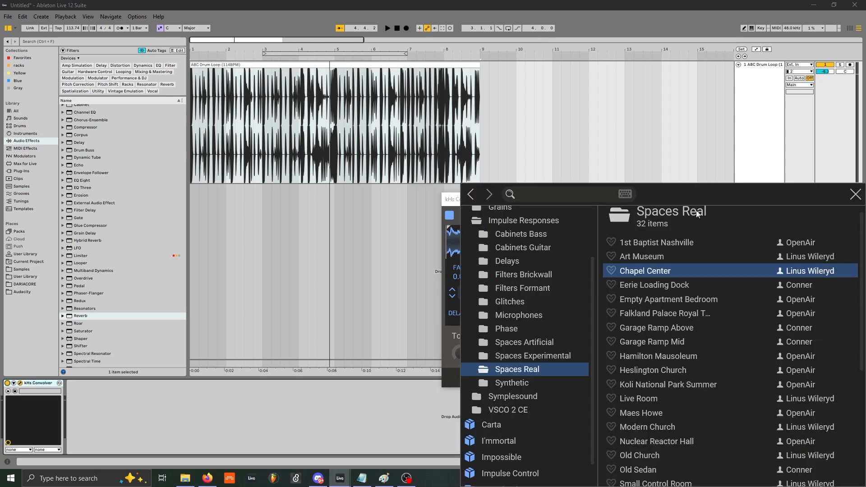
scroll(551, 265, up, 1)
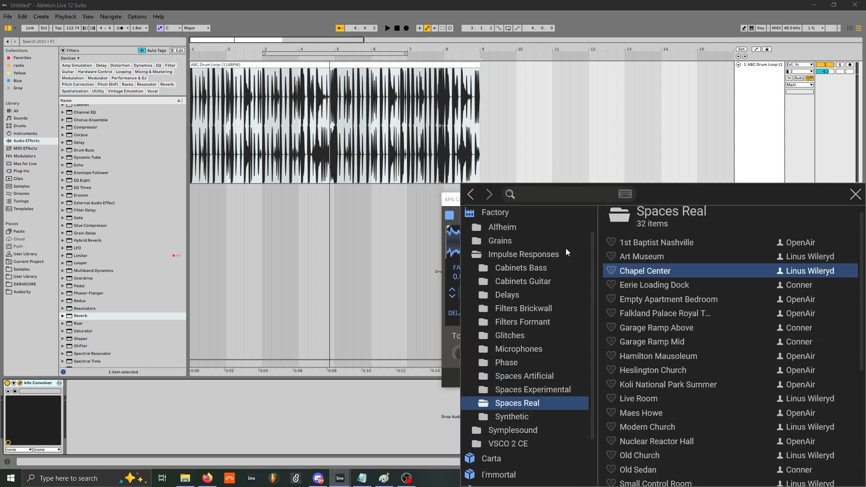
click(536, 389)
click(537, 378)
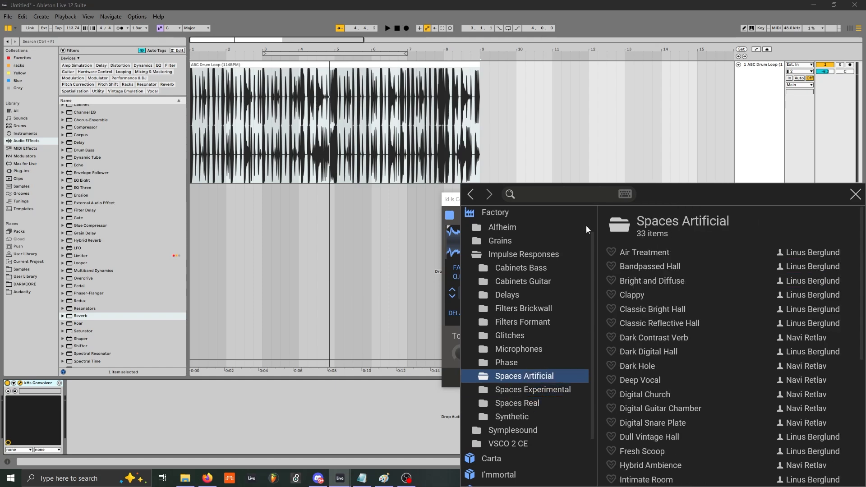
Step: Look through the factory Grains folder, including its Chords and Vocals subfolders
click(501, 242)
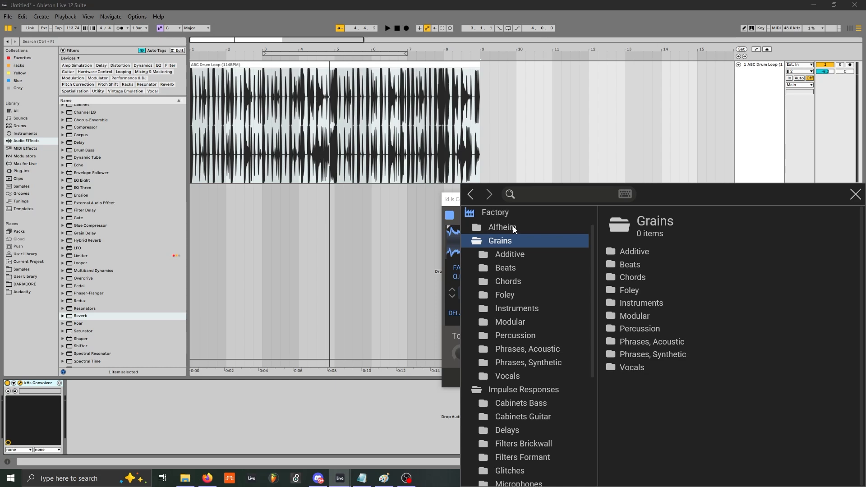
double_click(638, 277)
scroll(643, 283, down, 2)
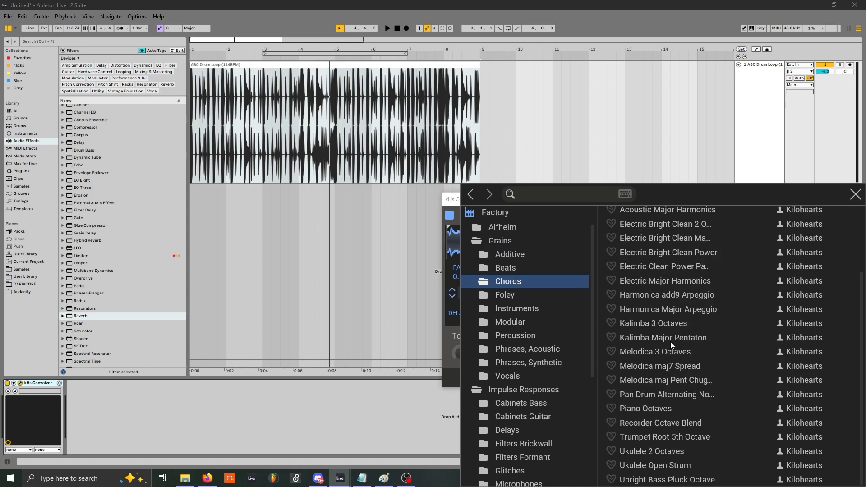
click(524, 375)
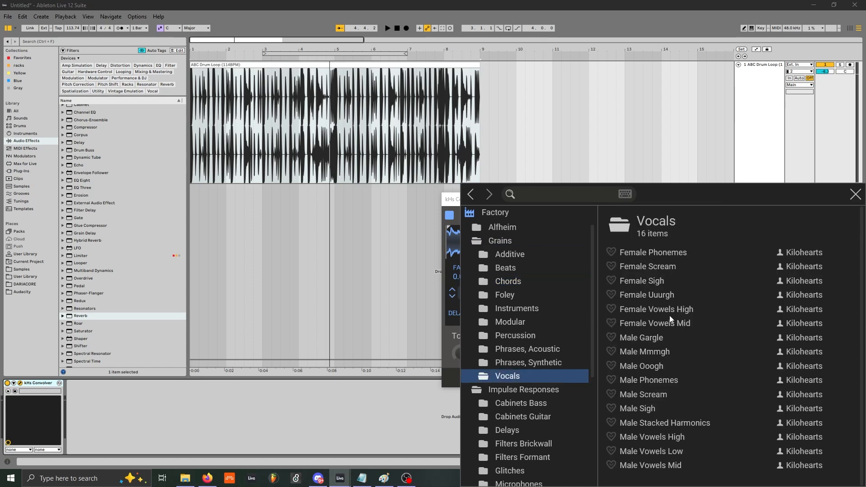
scroll(516, 310, down, 5)
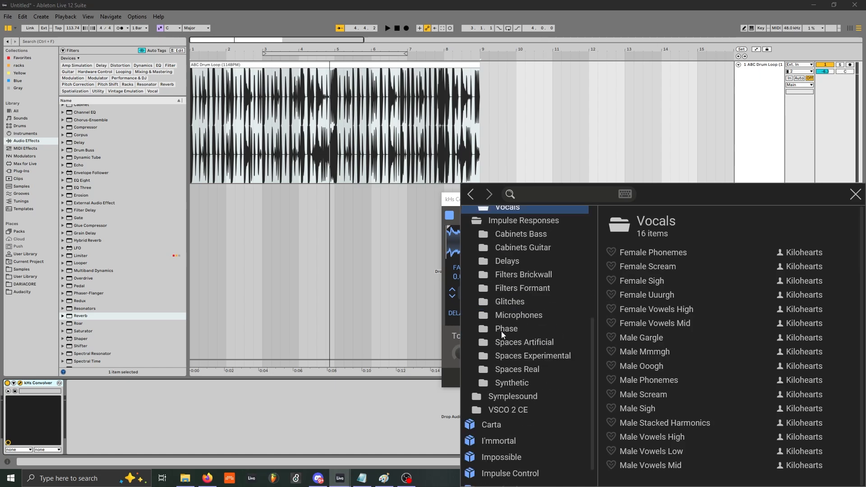
Step: Look through the Glitches, Phase, Microphones and Cabinets Guitar folders of the factory impulse responses
click(519, 303)
click(518, 327)
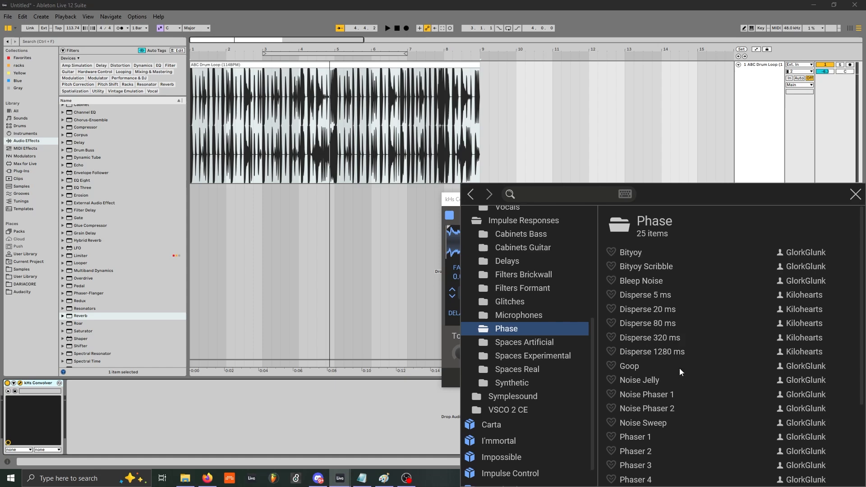
click(522, 303)
click(523, 316)
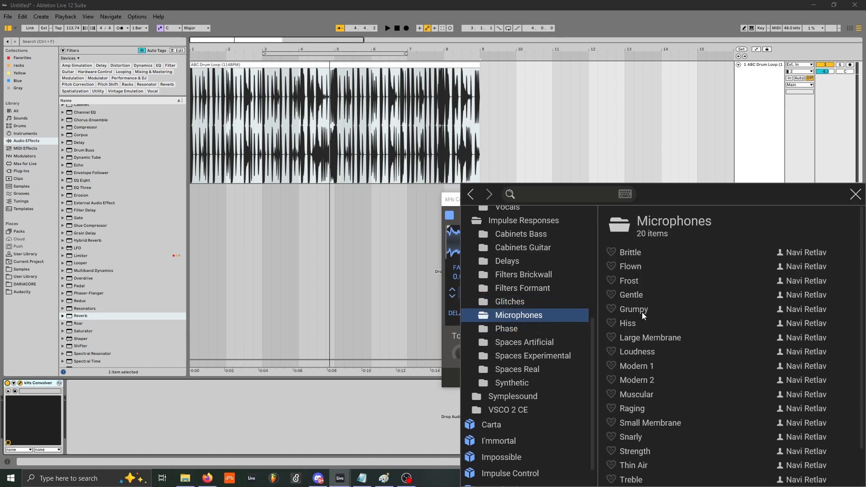
scroll(642, 312, down, 3)
scroll(646, 403, up, 3)
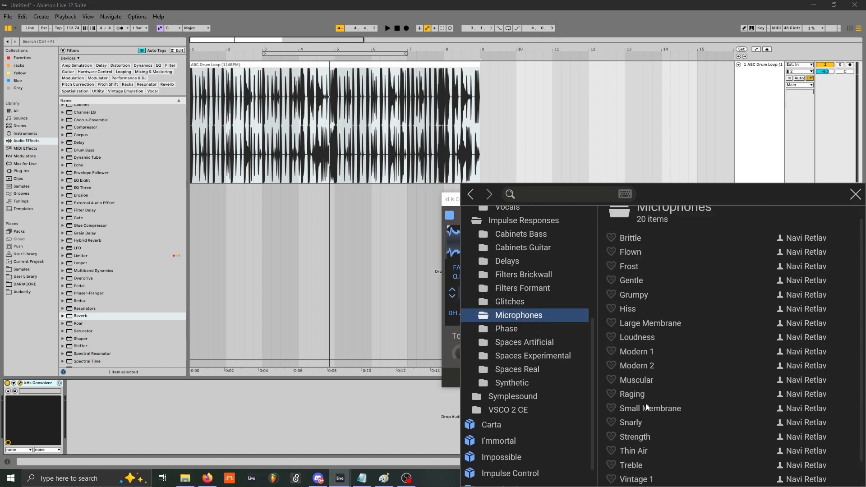
scroll(641, 388, down, 3)
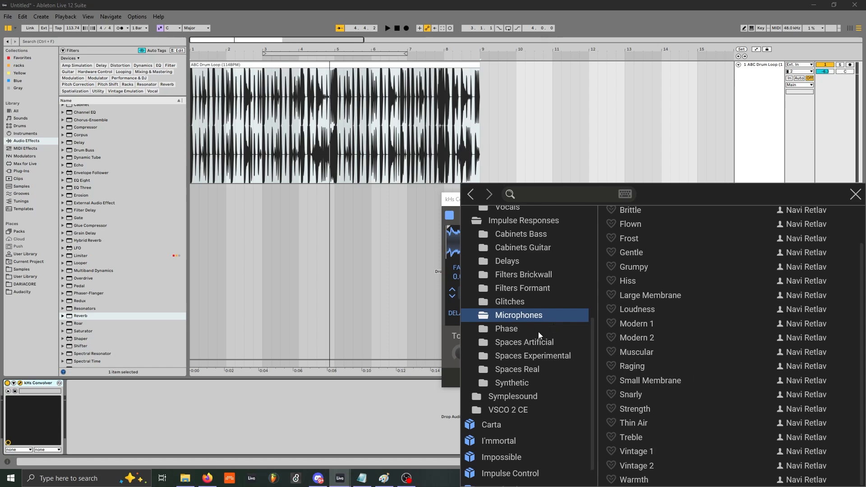
scroll(539, 334, up, 3)
click(523, 348)
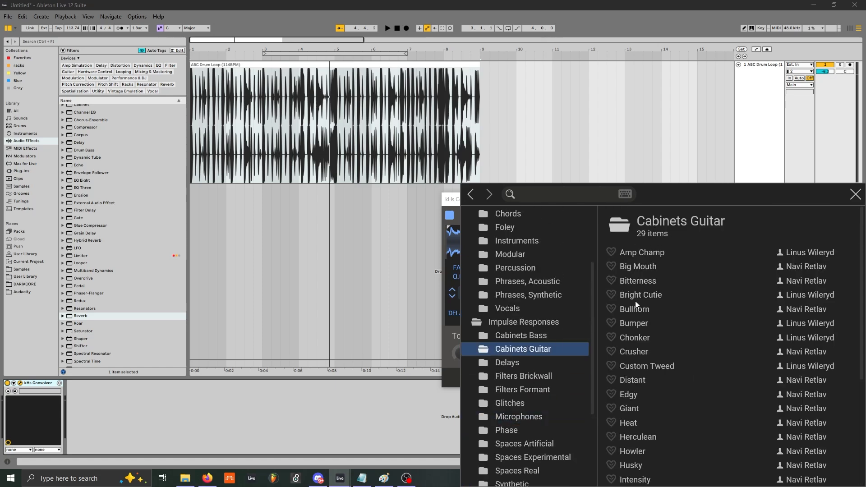
scroll(518, 350, up, 3)
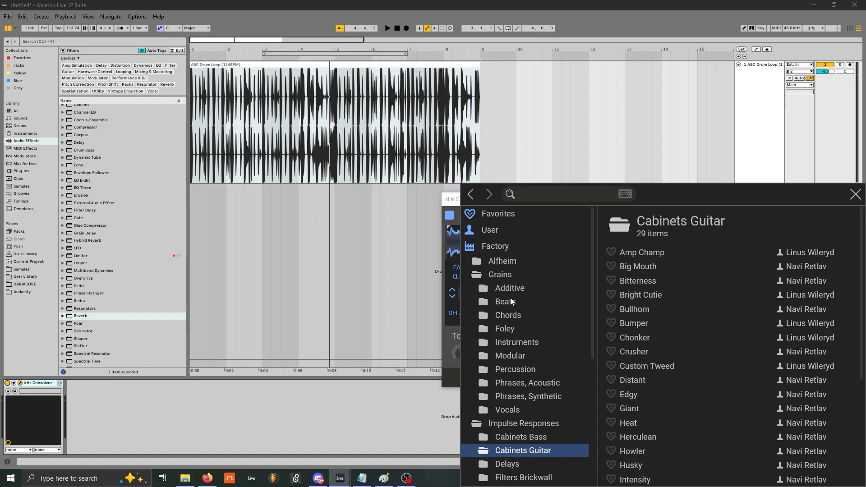
scroll(512, 301, down, 7)
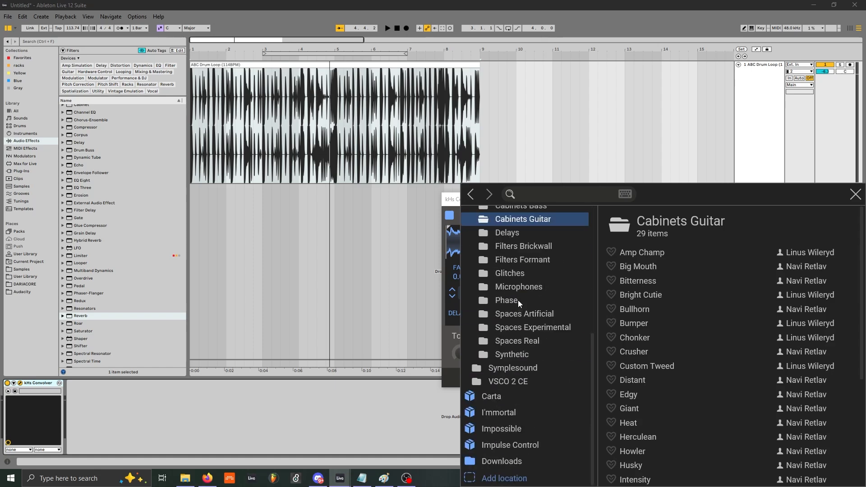
Step: Load the Chord Maj7 impulse response from the Synthetic folder and play the drum loop through it
click(526, 342)
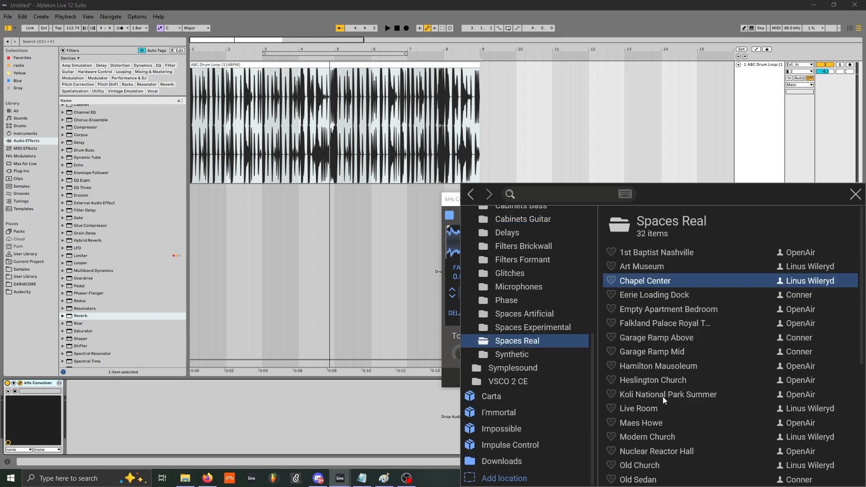
click(528, 356)
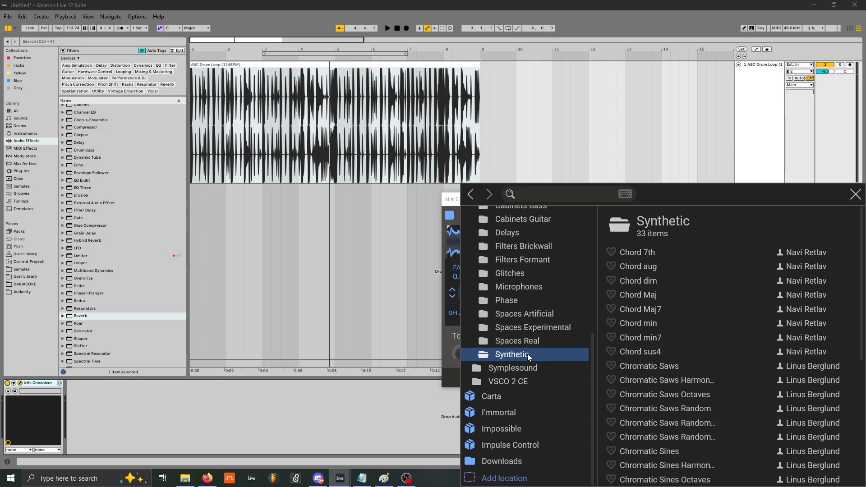
scroll(527, 354, up, 3)
click(636, 309)
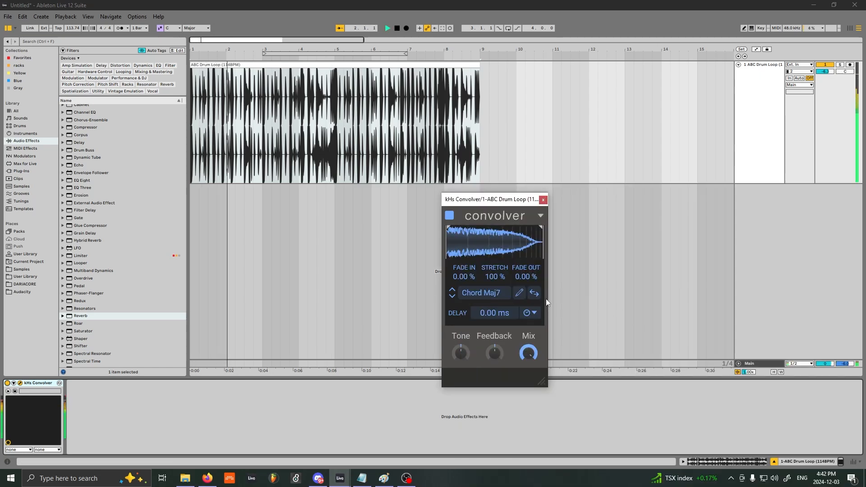
Step: Switch Convolver through Chord min to Chord min7 while the loop plays, and raise its Feedback
click(451, 296)
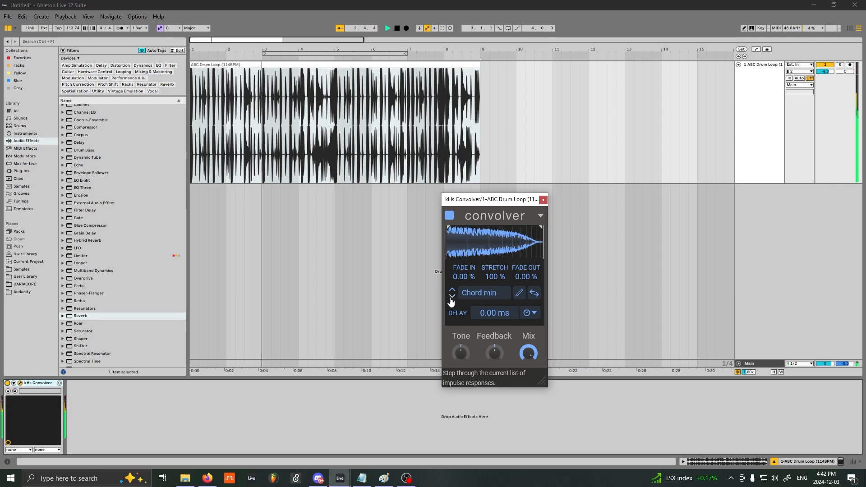
click(452, 298)
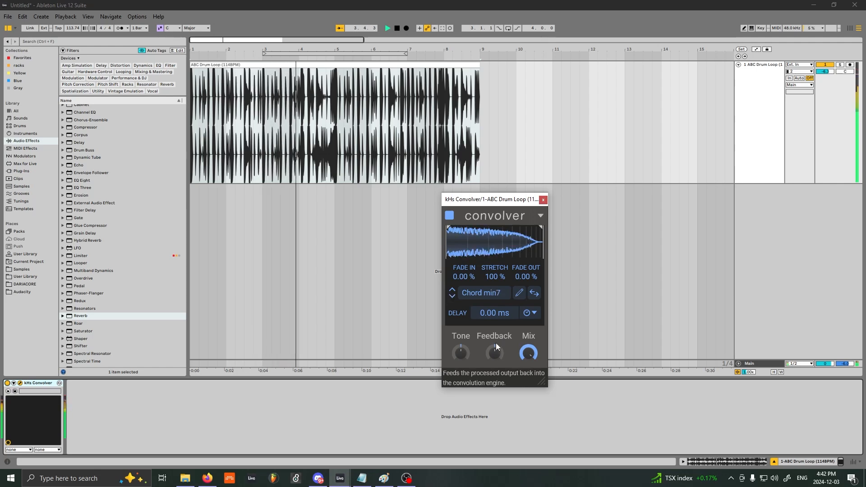
mouse_move(493, 354)
mouse_down()
mouse_move(493, 344)
mouse_move(493, 354)
mouse_up()
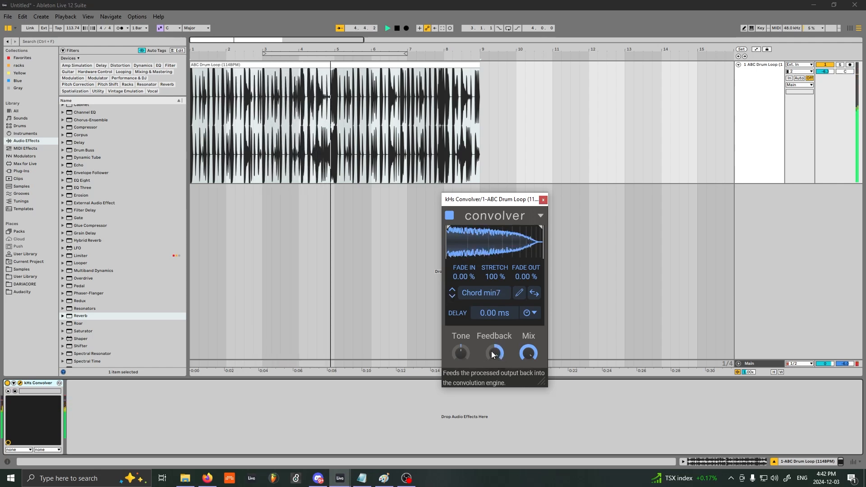
Step: Look over the factory Grains and Impulse Responses folder lists in Convolver's browser, and close the browser
click(489, 298)
scroll(513, 331, up, 5)
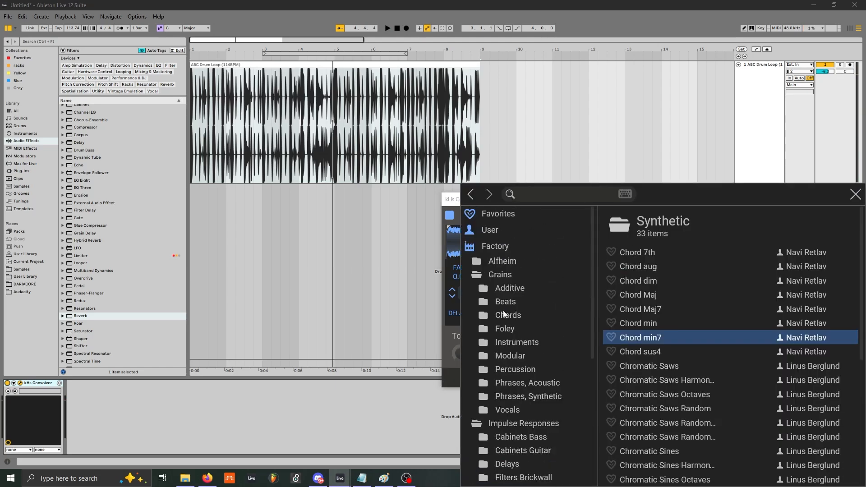
scroll(520, 280, down, 5)
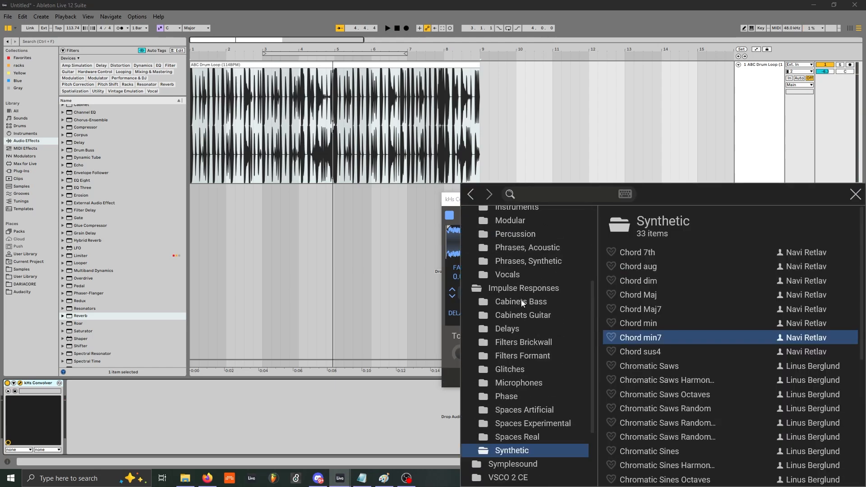
scroll(515, 301, up, 5)
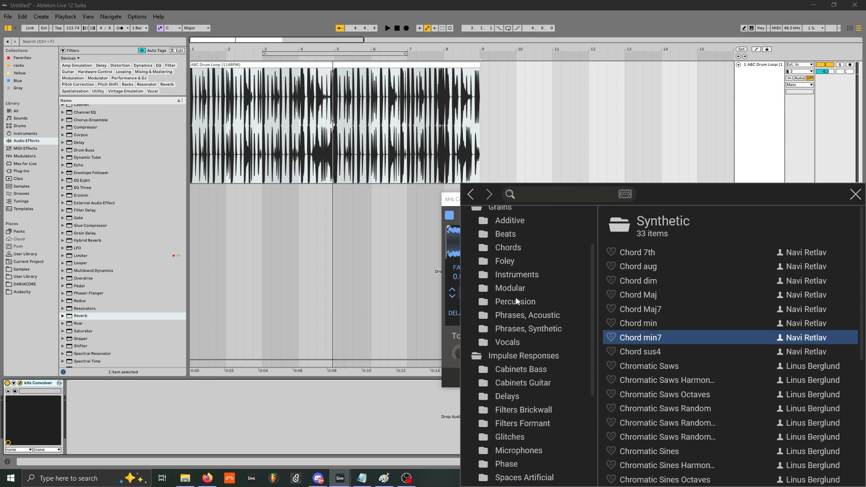
click(855, 194)
drag(495, 202, 365, 211)
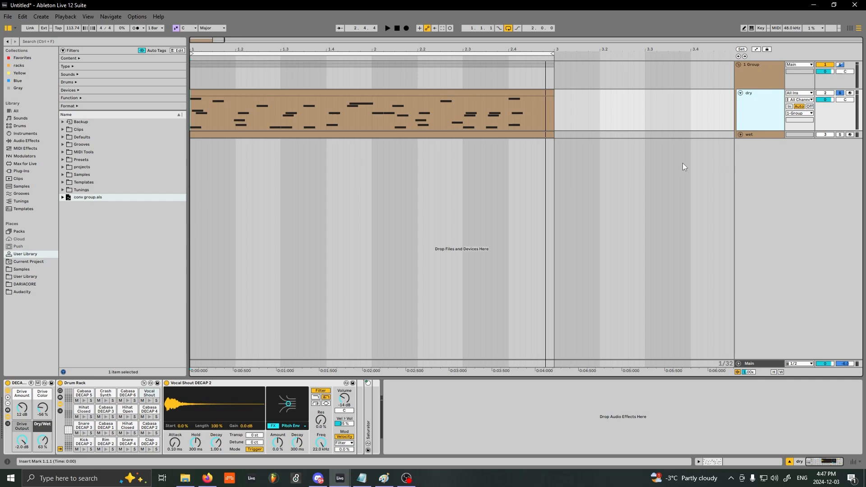
Step: Open the dry drum clip's notes in an enlarged clip view, play the loop, and return to the device view
click(191, 121)
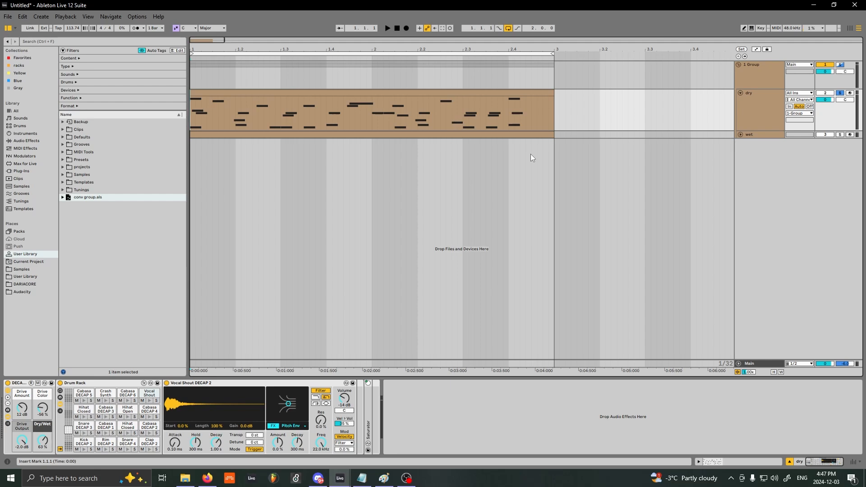
double_click(417, 119)
drag(466, 378, 456, 193)
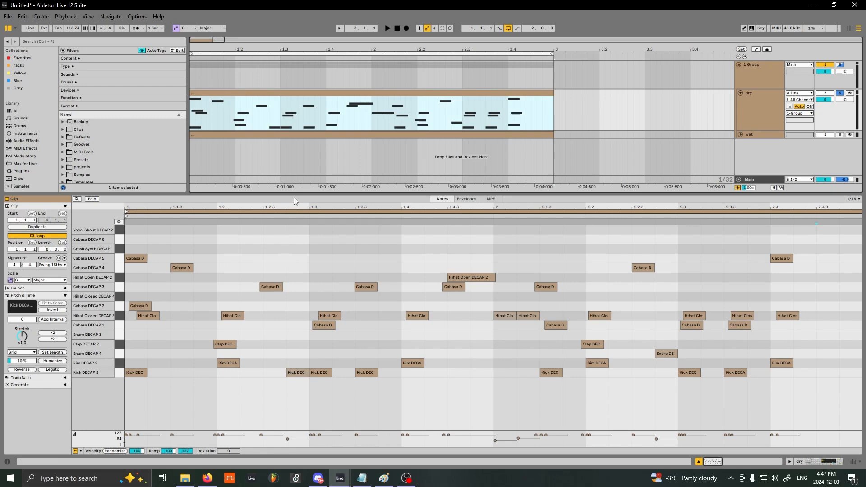
click(698, 462)
key(space)
key(shift+Tab)
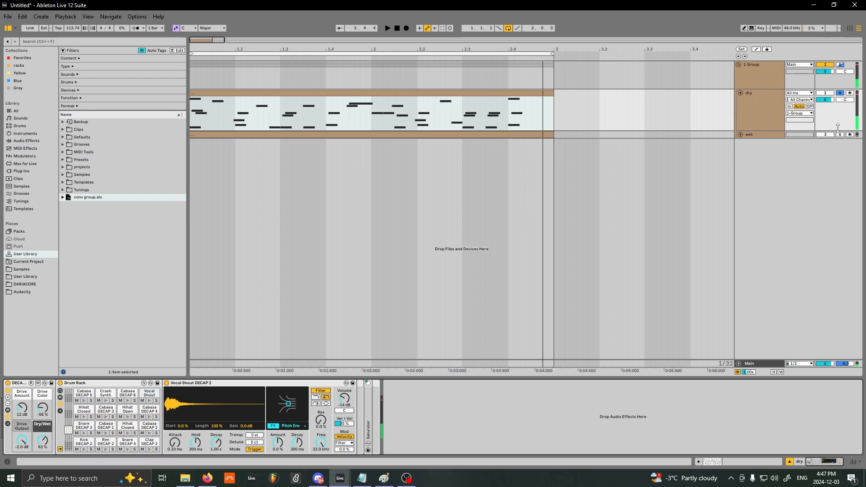
Step: Collapse the dry track, expand and solo the wet track, and select its clip
click(741, 93)
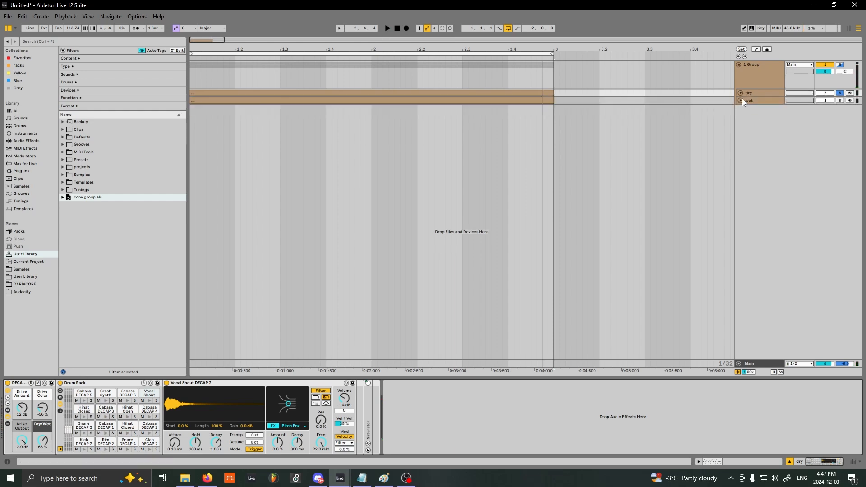
click(741, 100)
click(840, 100)
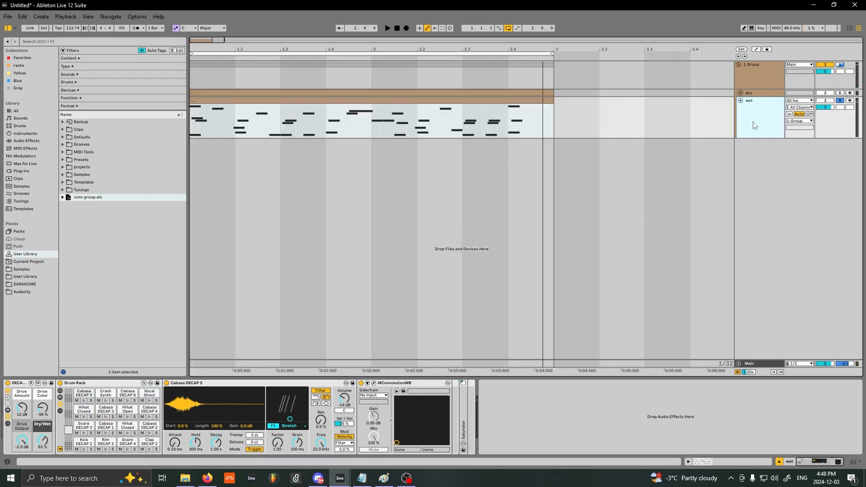
click(480, 102)
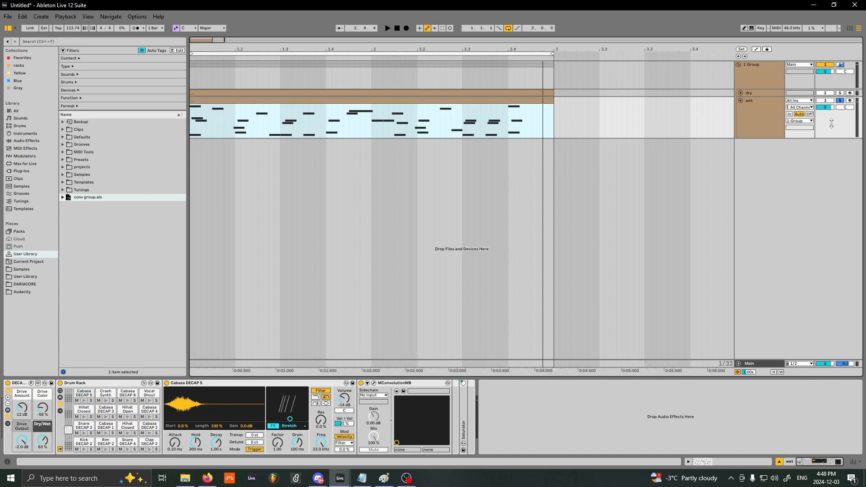
Step: Play the loop with the dry track soloed, expand both tracks, and switch the solo to wet for comparison
click(840, 93)
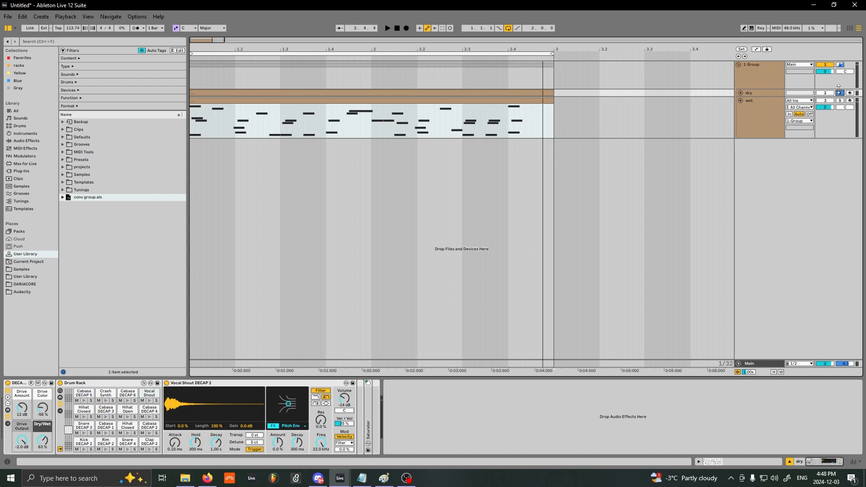
key(space)
click(740, 93)
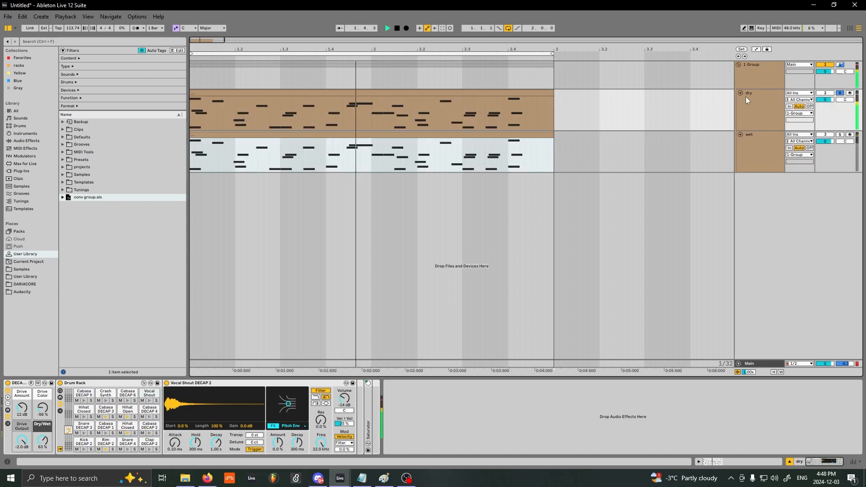
click(840, 136)
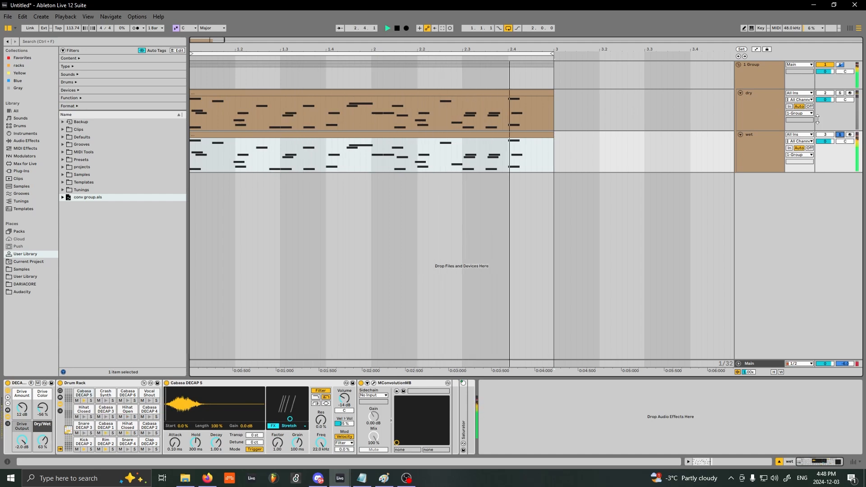
click(767, 151)
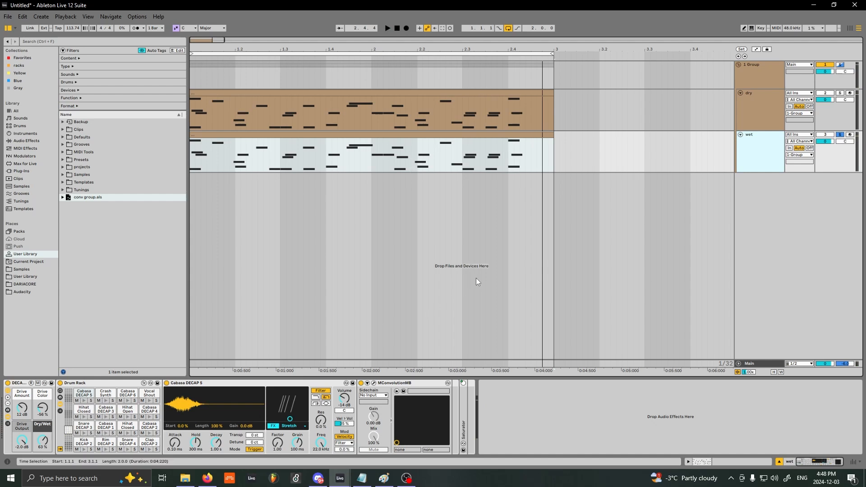
Step: Collapse the dry track, solo the wet rack's Kick DECAP 2 pad, and open its MConvolutionMB while the loop plays
click(739, 93)
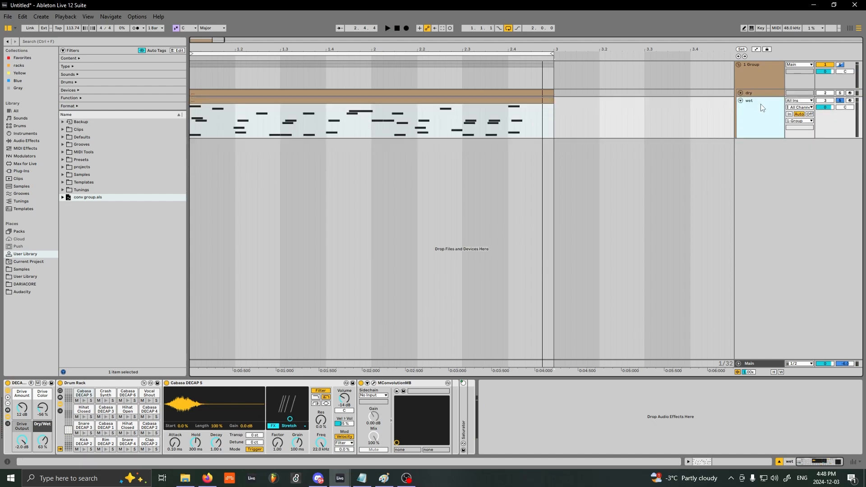
click(91, 448)
key(space)
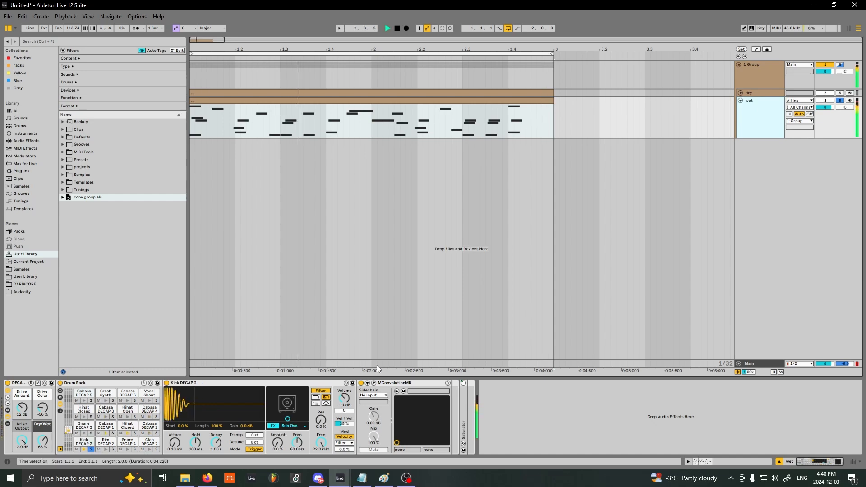
click(373, 382)
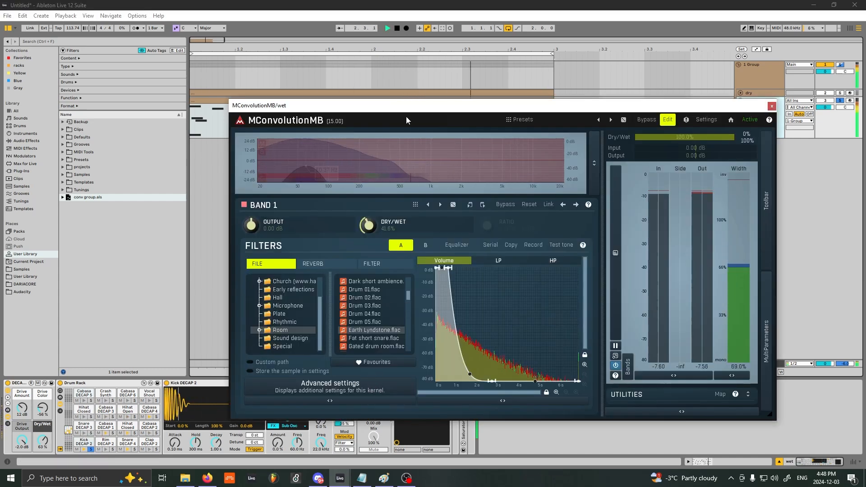
drag(405, 98, 359, 138)
key(space)
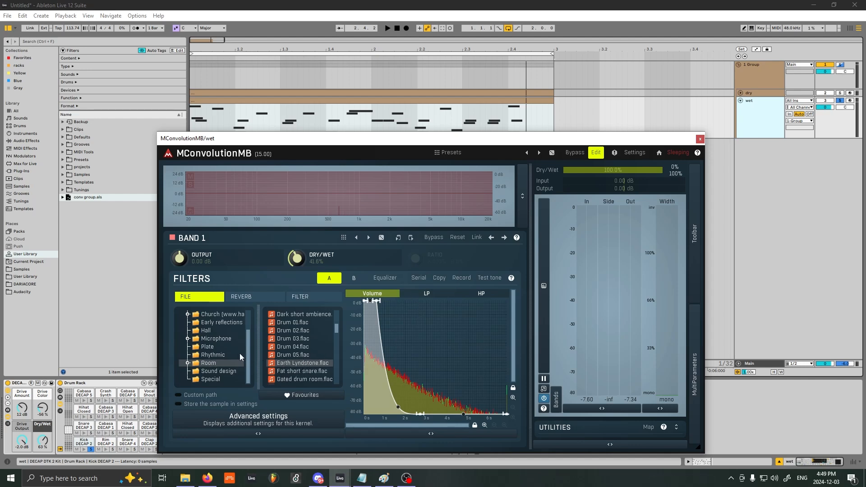
Step: Look through MConvolutionMB's impulse response folders and play the kick through the Earth Lyndstone room response
scroll(218, 359, up, 3)
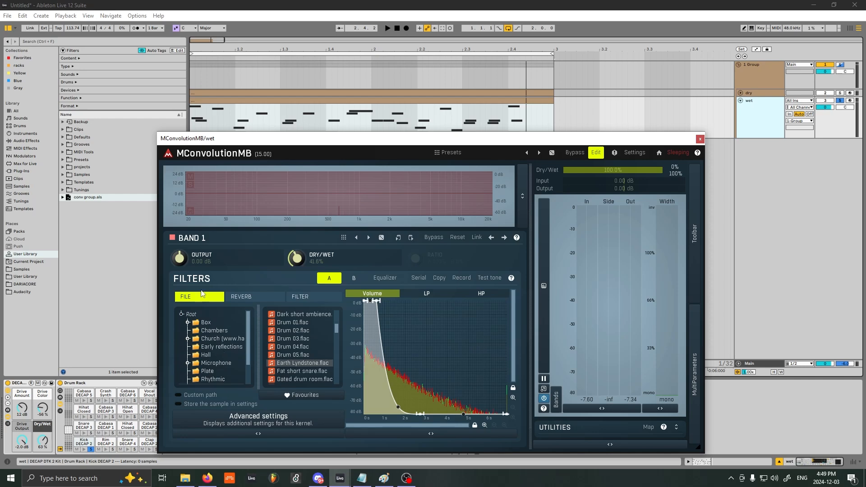
scroll(198, 366, down, 3)
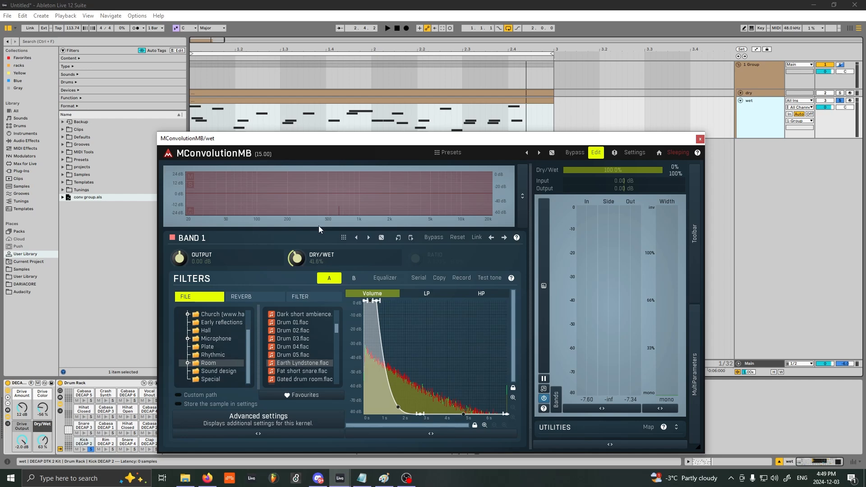
key(space)
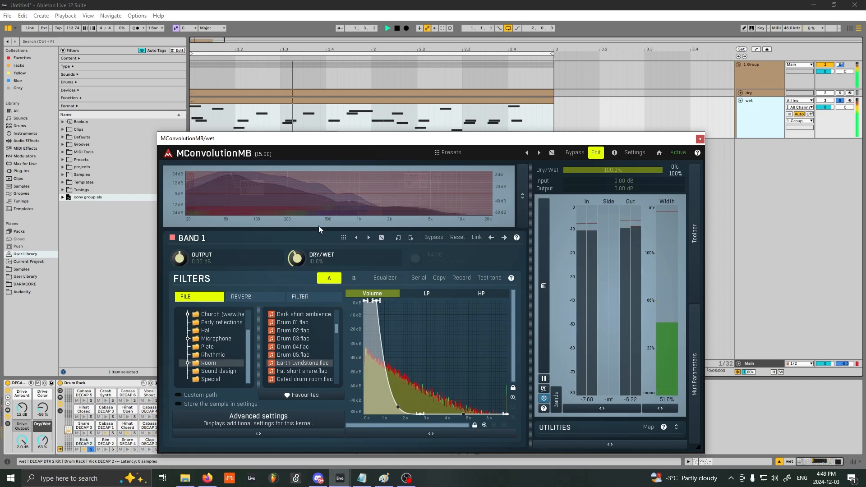
key(space)
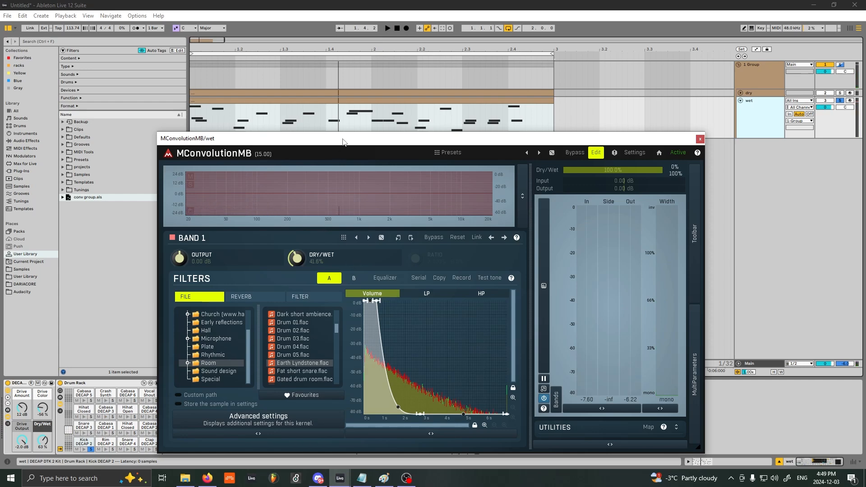
Step: Extend the kick's volume envelope to the response's full length, restore it, and play the kick
drag(343, 139, 300, 117)
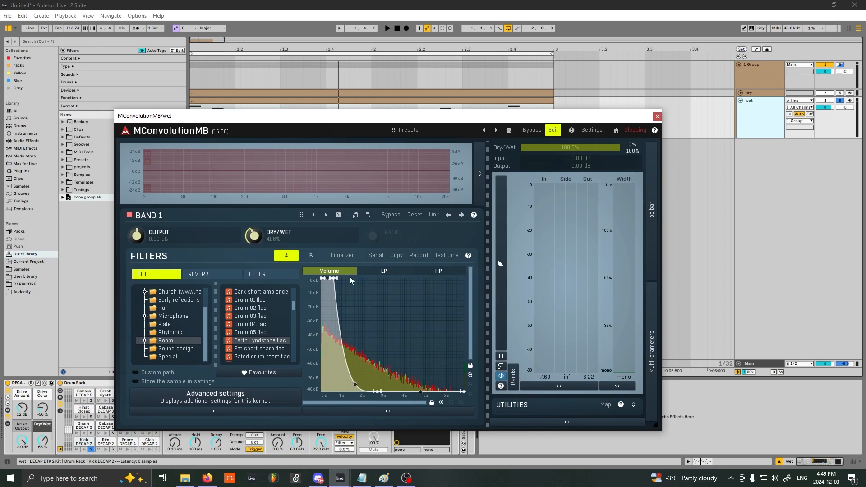
drag(370, 390, 462, 390)
key(space)
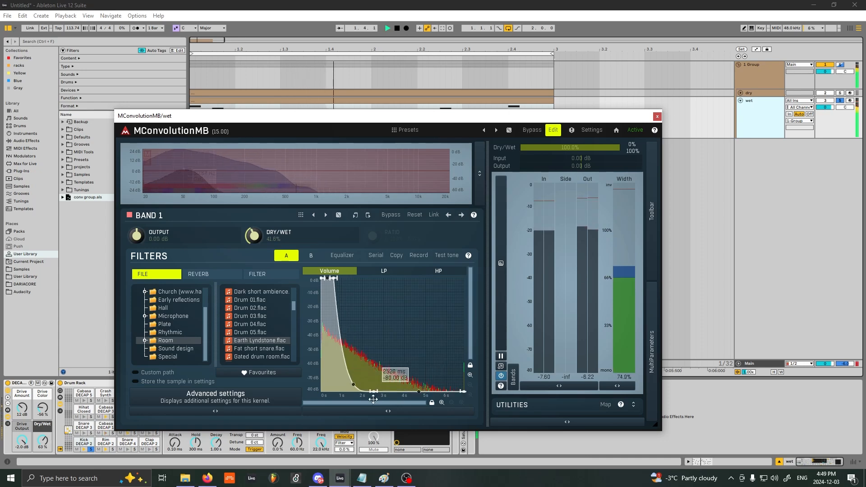
Step: Stretch the kick's low-pass envelope out to about 6826 ms, bend its curve down, and shorten it again while auditioning
click(384, 271)
key(space)
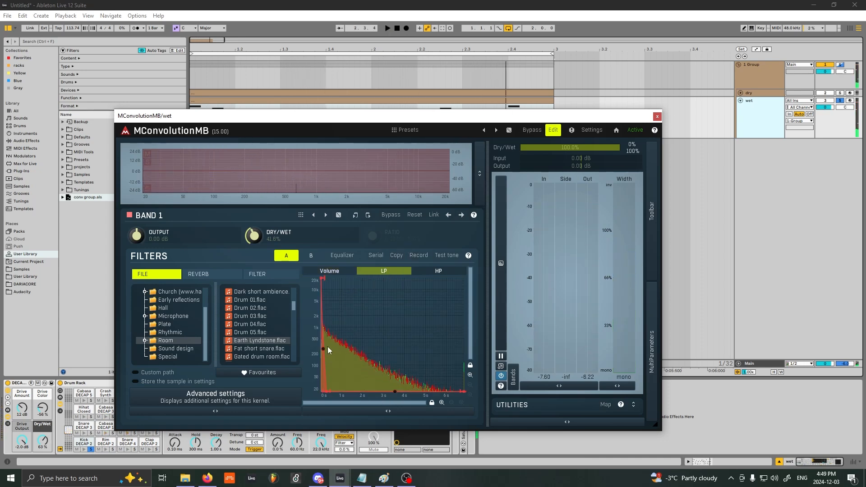
double_click(324, 387)
key(space)
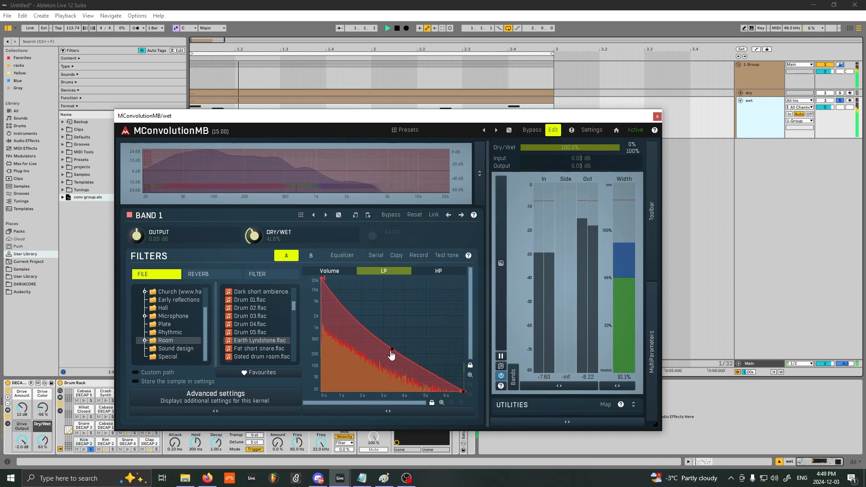
drag(394, 355, 392, 384)
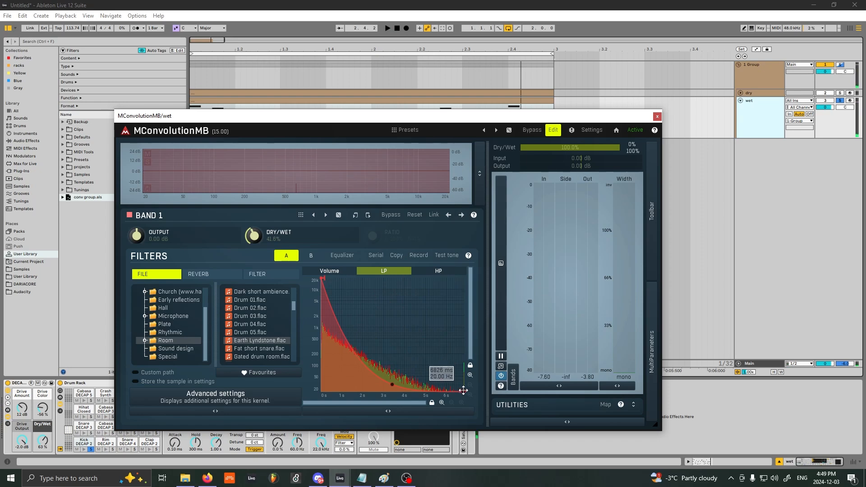
drag(440, 404, 331, 394)
key(space)
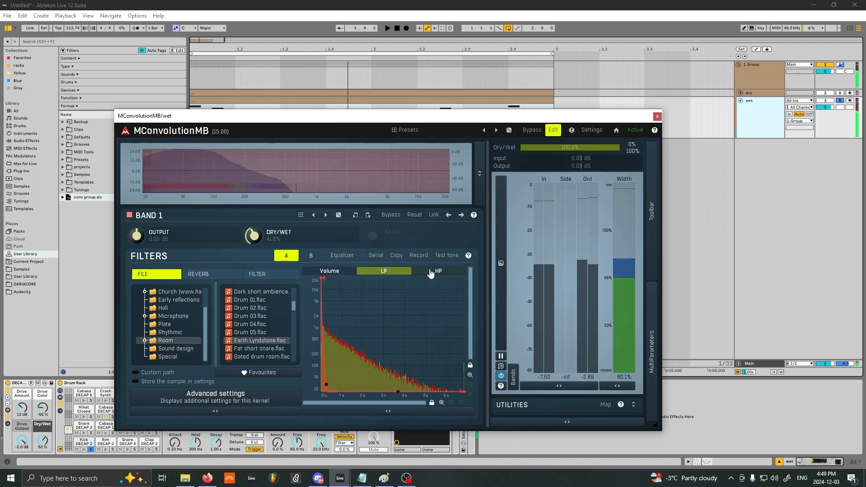
Step: Show the high-pass envelope, set Stretch to 239.5% in kernel A's advanced settings, and play the kick
click(438, 270)
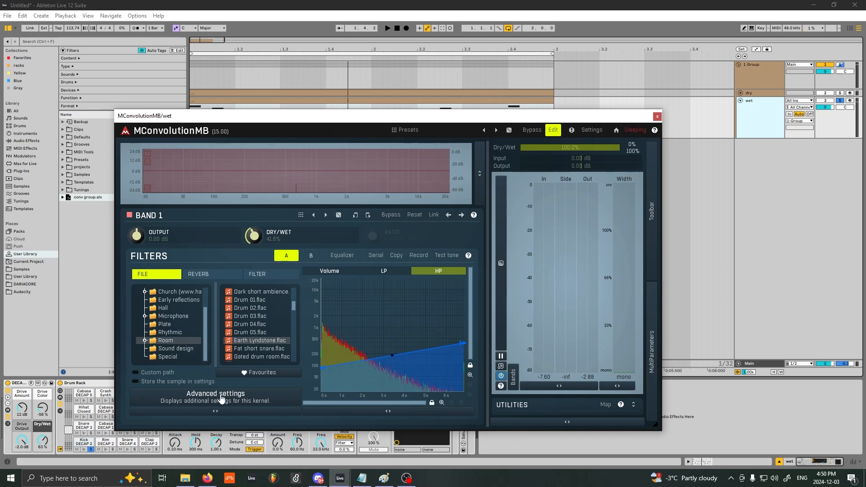
click(221, 397)
drag(404, 94, 484, 116)
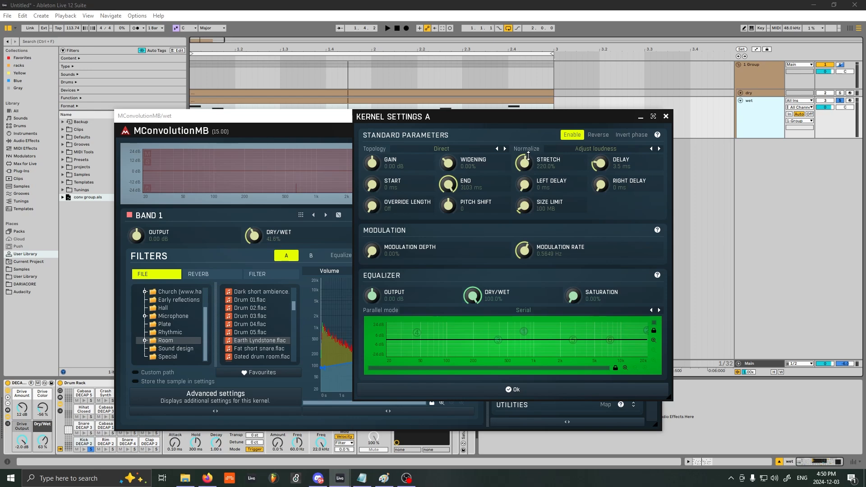
drag(528, 155, 525, 176)
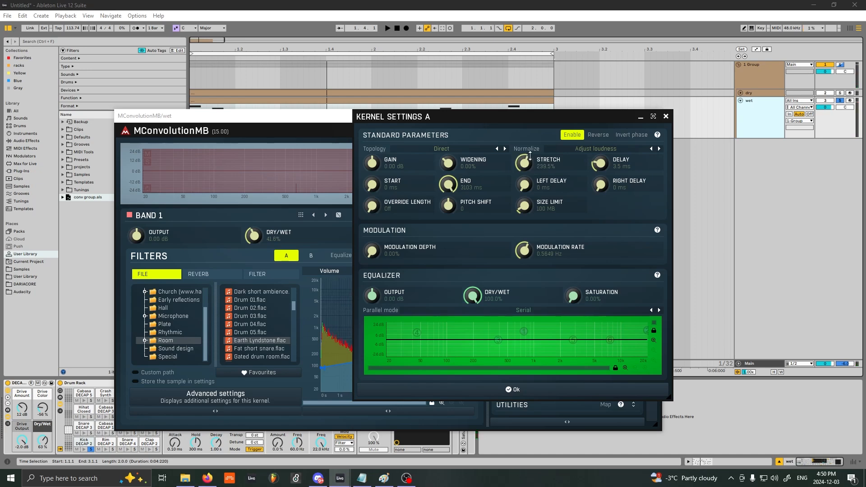
drag(495, 117, 670, 107)
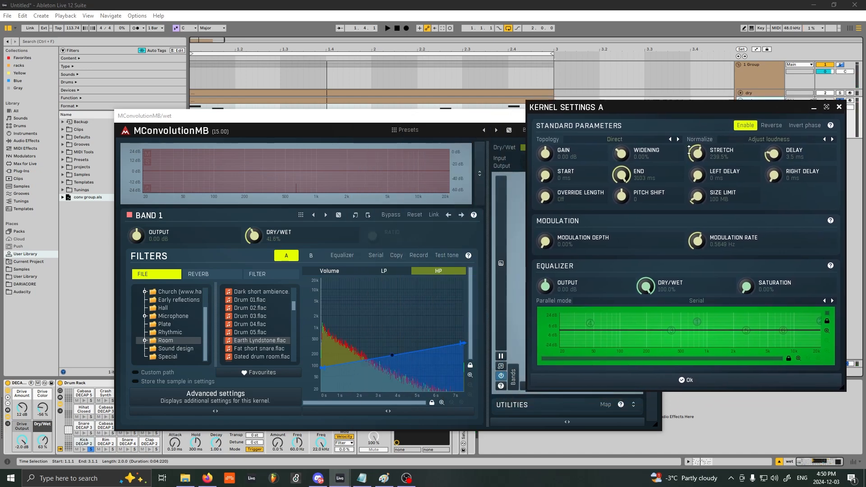
mouse_move(697, 152)
mouse_down()
mouse_move(697, 171)
mouse_move(698, 153)
mouse_up()
key(space)
drag(681, 111, 373, 116)
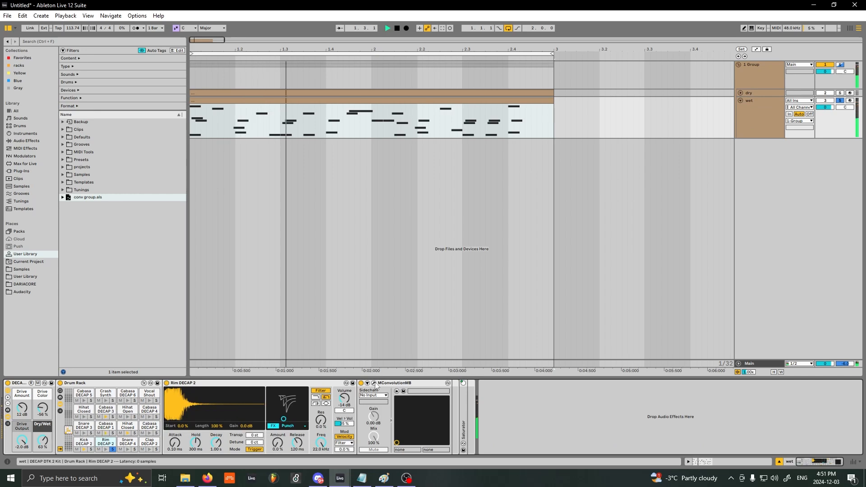
Step: Set Band 1's Dry/Wet to 100% in the Rim DECAP 2 pad's MConvolutionMB and play the rim through Alloy.flac
key(space)
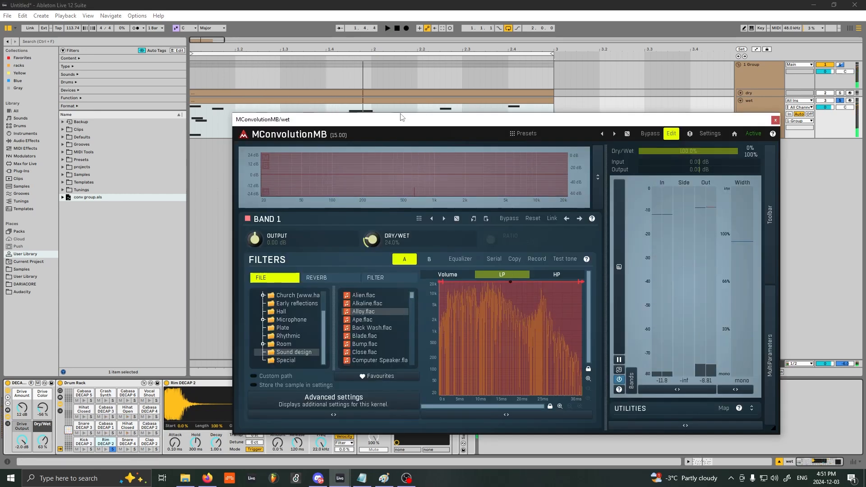
drag(392, 123, 394, 100)
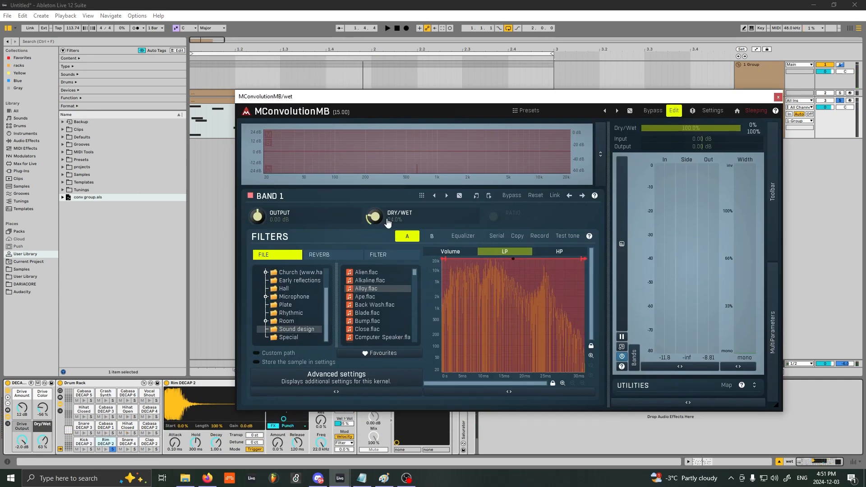
drag(375, 220, 381, 214)
key(space)
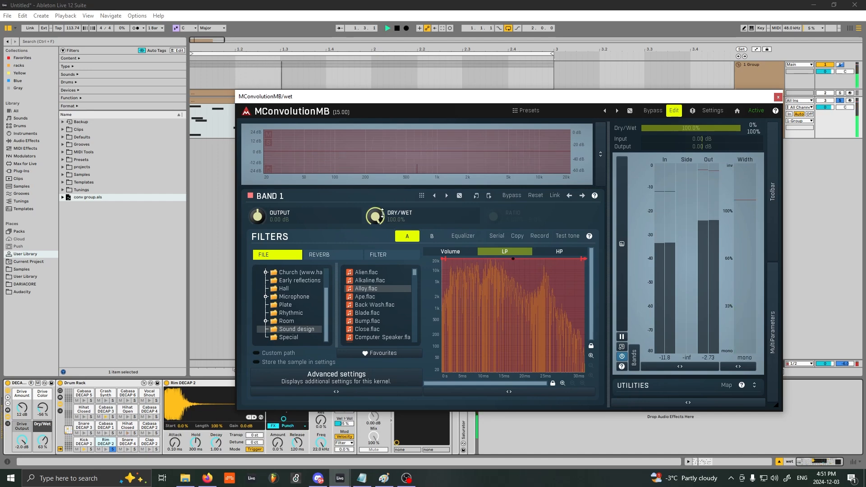
key(space)
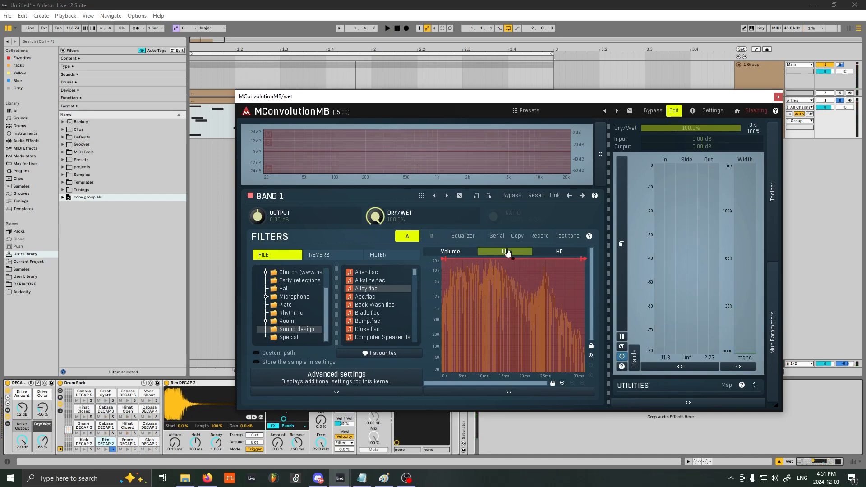
Step: Show the rim response's volume envelope, readjust Band 1's Dry/Wet, replay the rim, and hide the plug-in window
click(465, 252)
mouse_move(374, 216)
mouse_down()
mouse_move(375, 235)
mouse_move(377, 217)
mouse_up()
key(space)
key(space)
key(ctrl+alt+p)
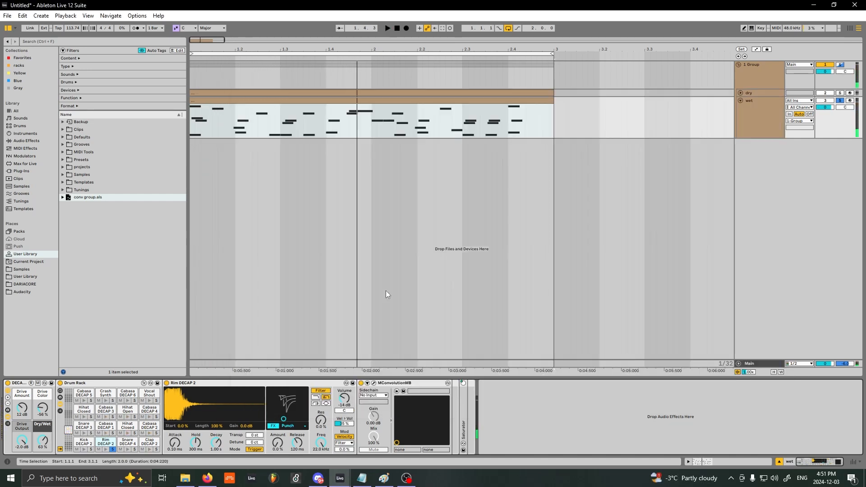
Step: Solo the Snare DECAP 4 pad in the wet drum rack and play it in the loop
click(135, 449)
key(space)
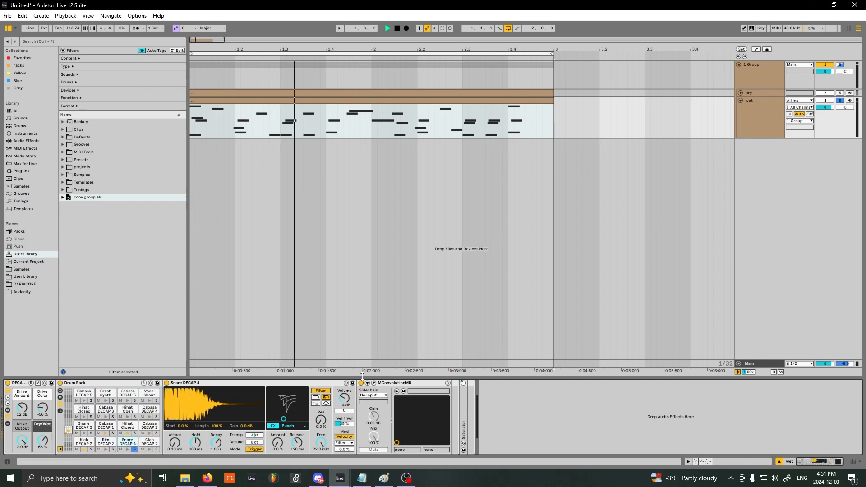
click(435, 115)
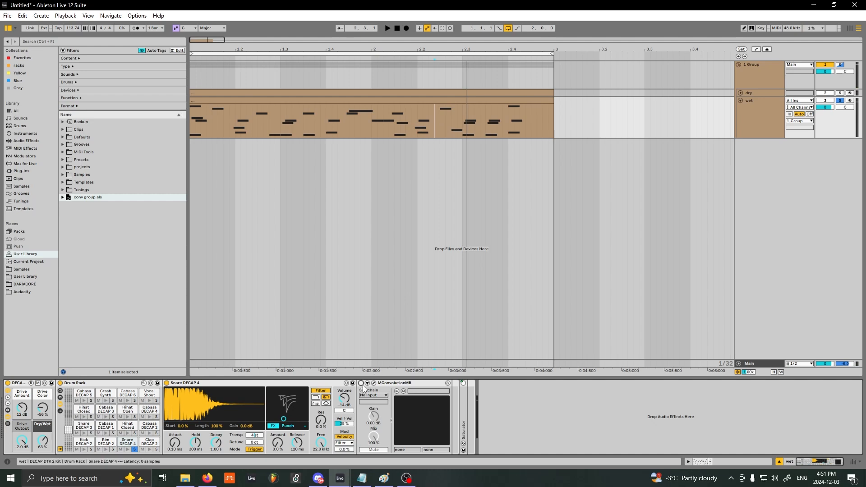
key(space)
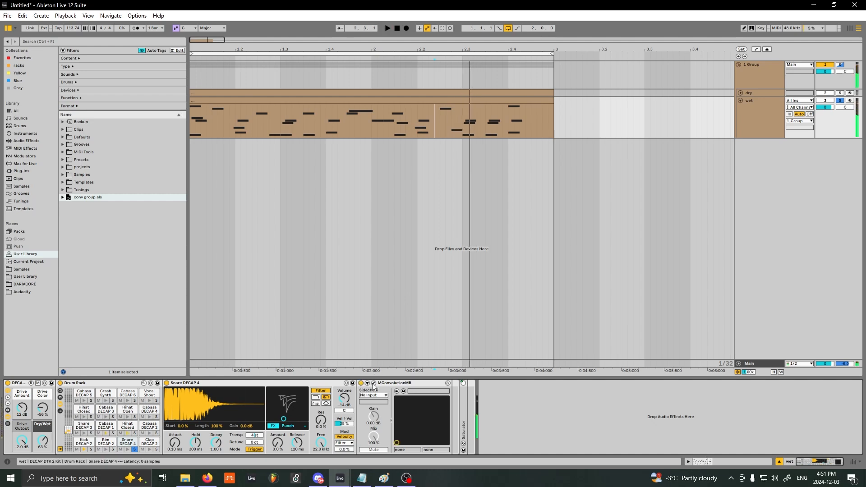
Step: Show the snare pad's MConvolutionMB, replay the snare through Close.flac, and close the plug-in window
click(373, 383)
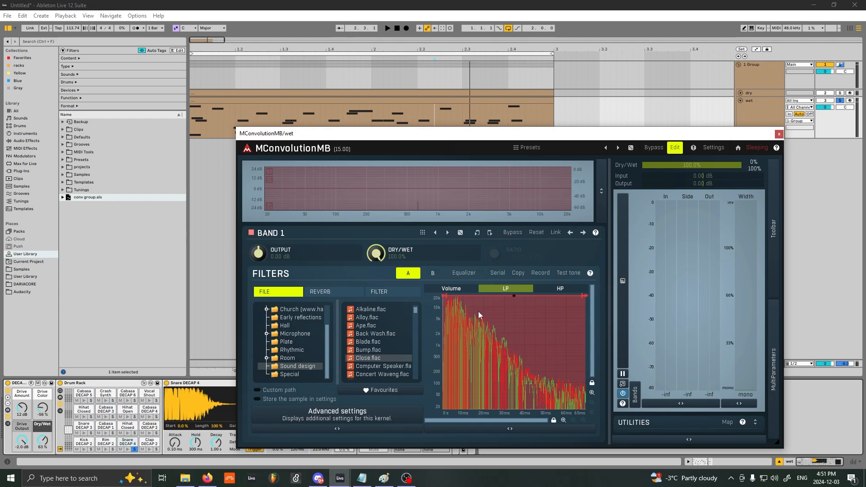
drag(489, 136, 484, 191)
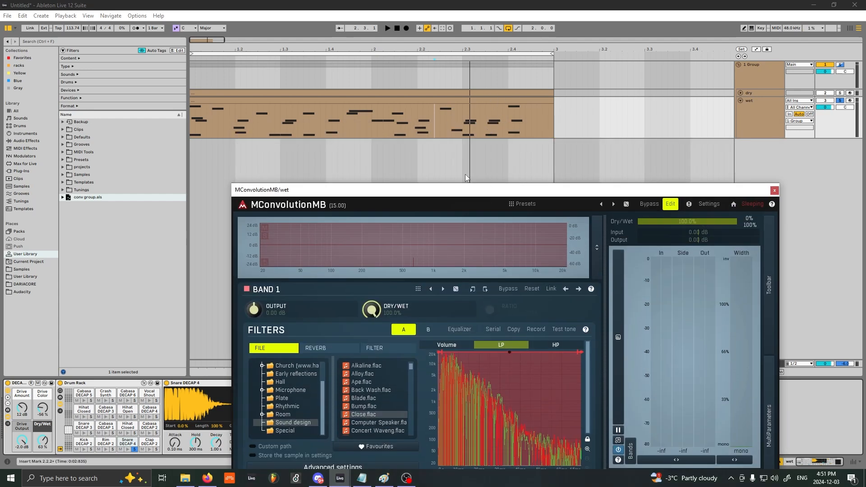
drag(473, 190, 493, 111)
key(space)
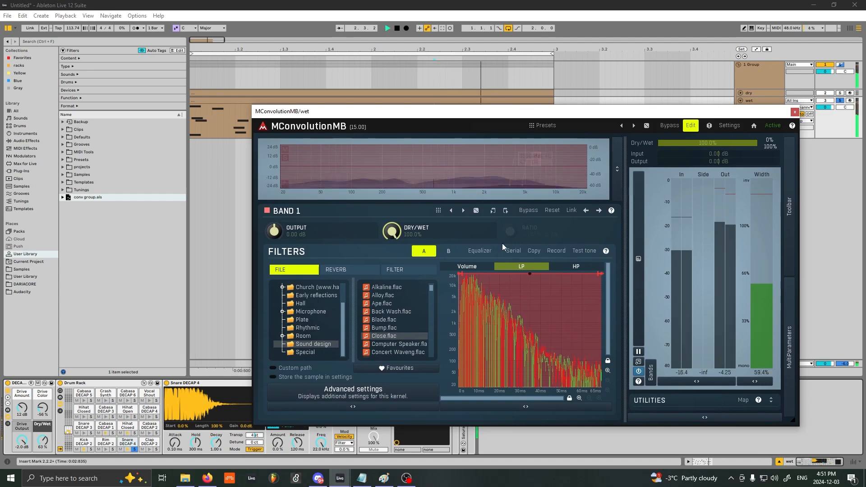
click(795, 112)
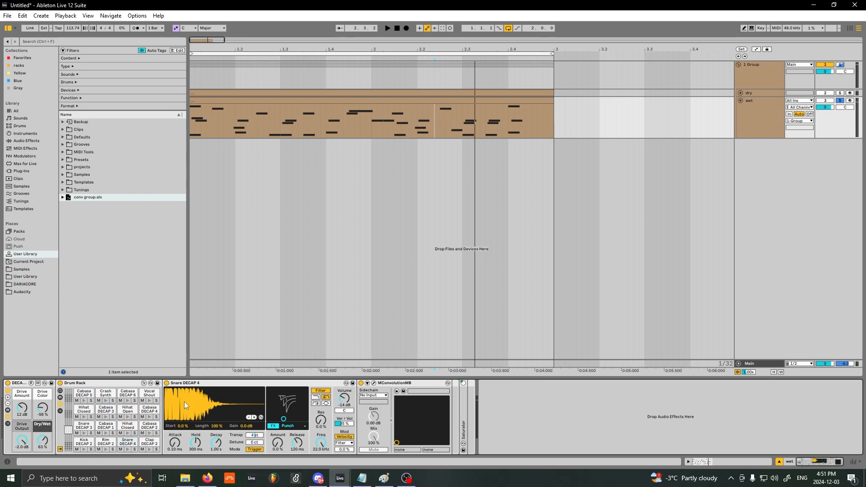
Step: Look through the devices on the Clap DECAP 2, Cabasa DECAP 2 and Hihat Open DECAP 2 pads, returning to the clap
click(150, 441)
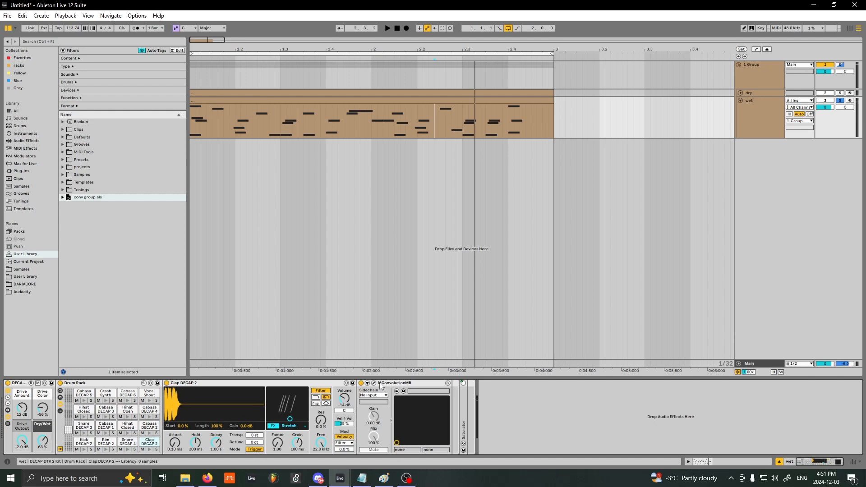
click(150, 426)
click(128, 409)
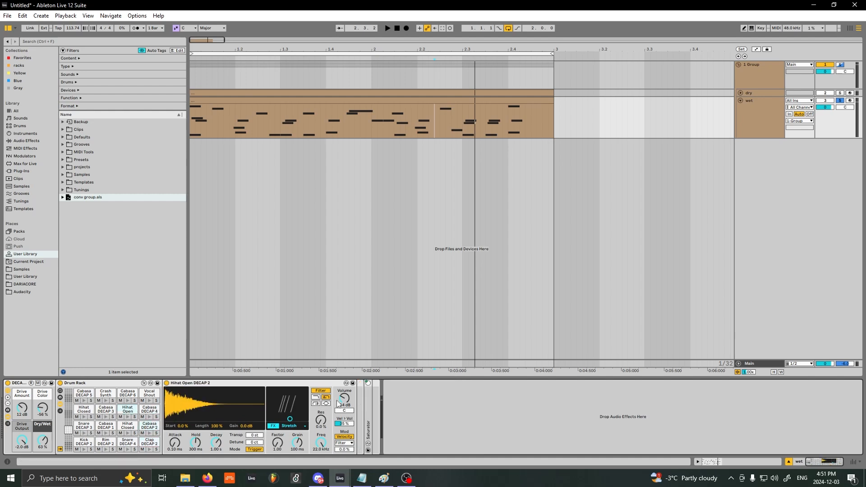
click(151, 442)
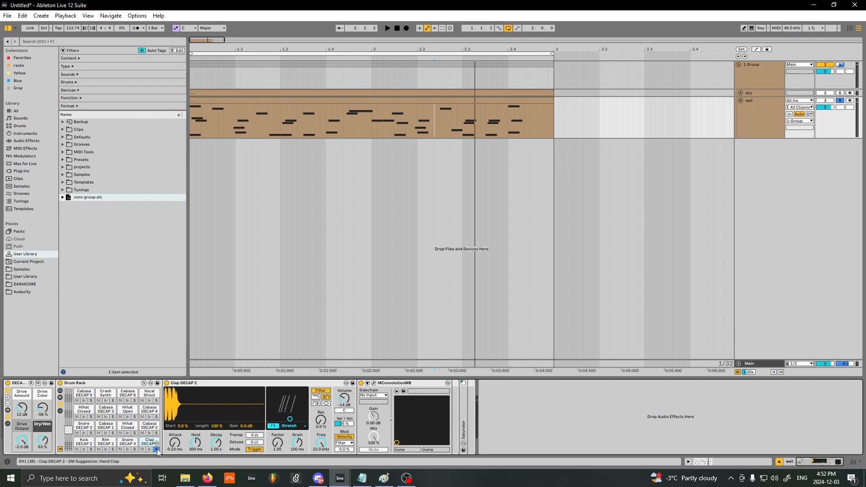
Step: Solo the Clap DECAP 2 pad, show its MConvolutionMB, and play the clap through Fire.flac from beat 1.2
click(157, 449)
click(374, 382)
drag(455, 147, 508, 183)
key(space)
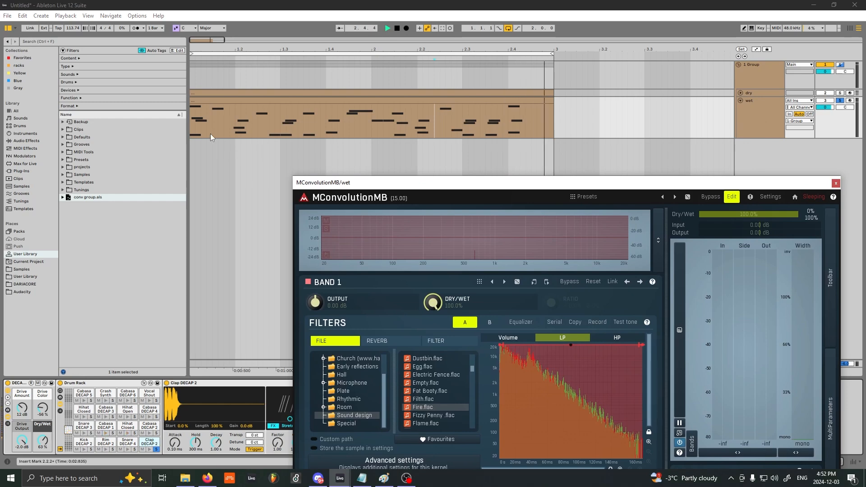
click(238, 135)
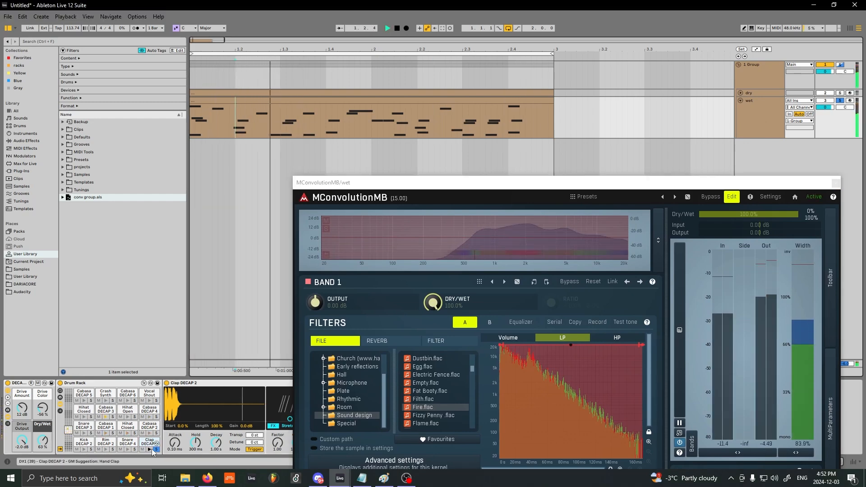
key(space)
key(space)
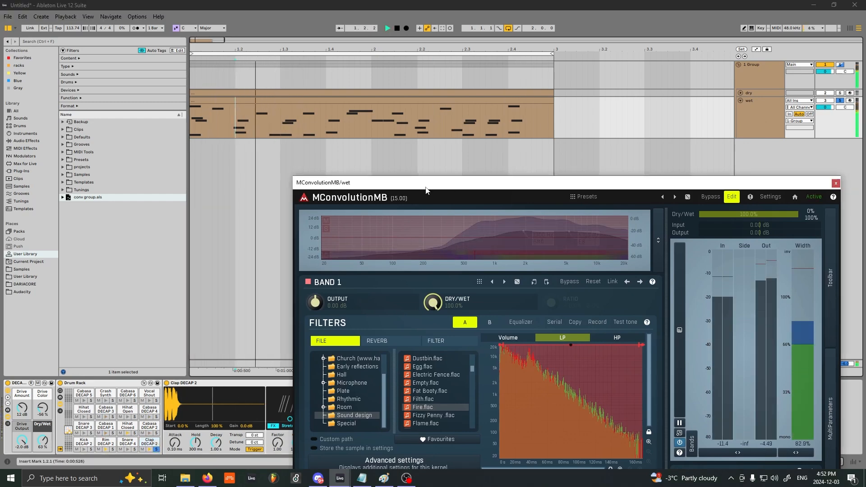
drag(343, 182, 543, 128)
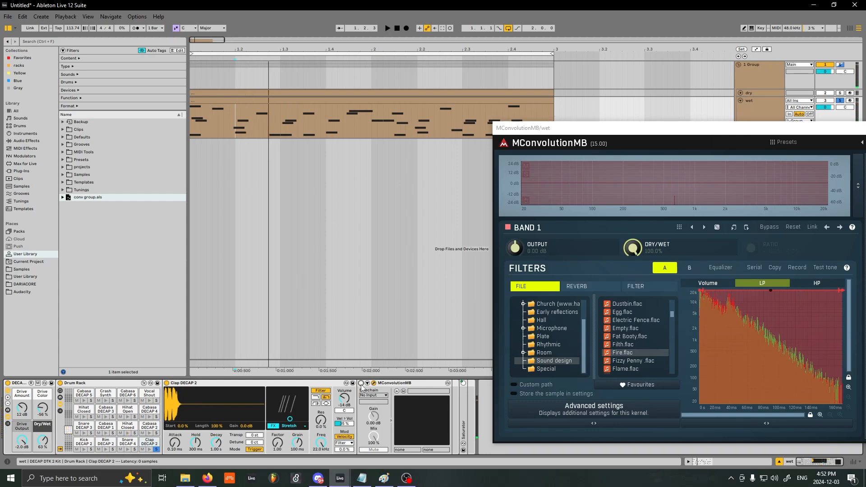
Step: Audition the clap through other Sound design responses, including Empty.flac, Egg.flac and Hairy.flac
click(555, 363)
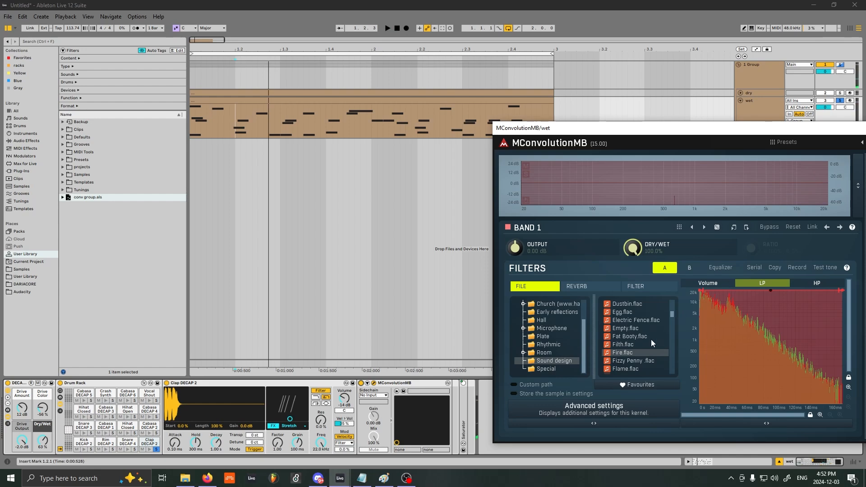
key(space)
click(629, 328)
click(631, 313)
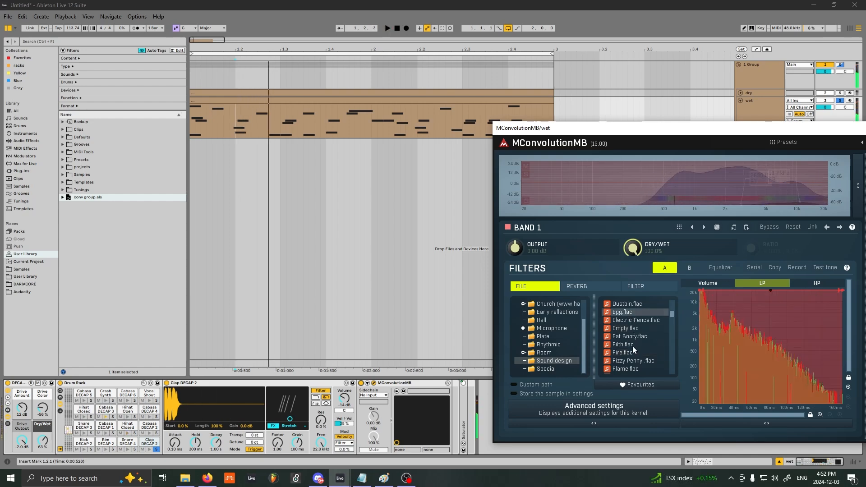
scroll(634, 339, down, 5)
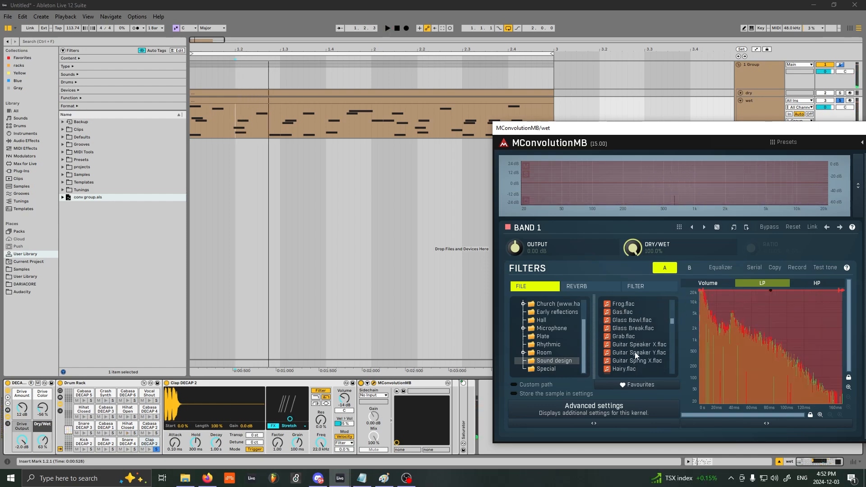
click(635, 344)
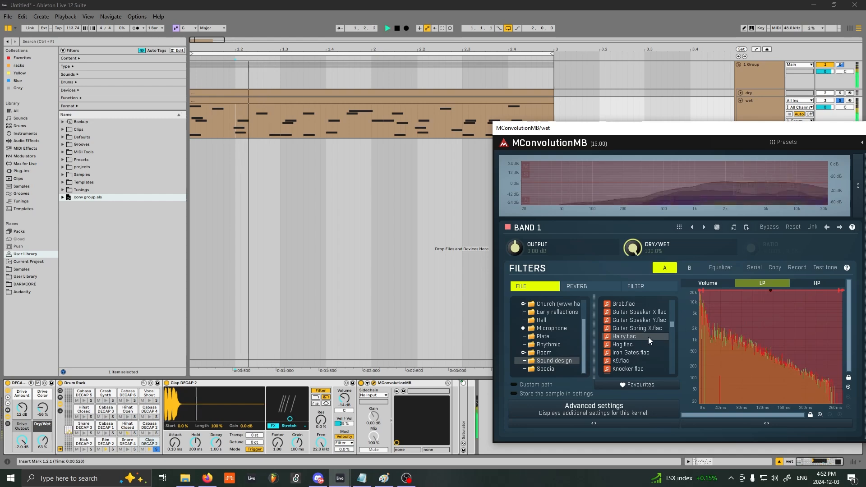
Step: Show the clap response's volume envelope and try Hog.flac, Guitar Speaker Y.flac and Glass Break.flac on it
click(727, 284)
drag(648, 131, 627, 130)
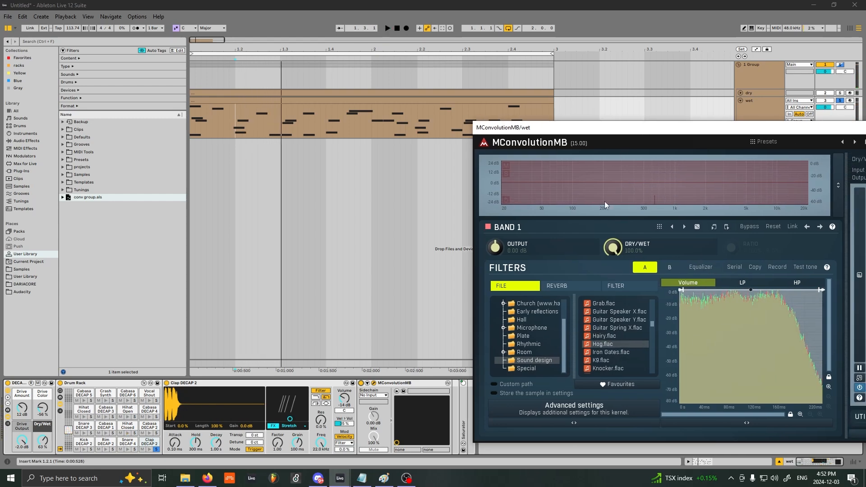
scroll(598, 347, up, 1)
click(607, 344)
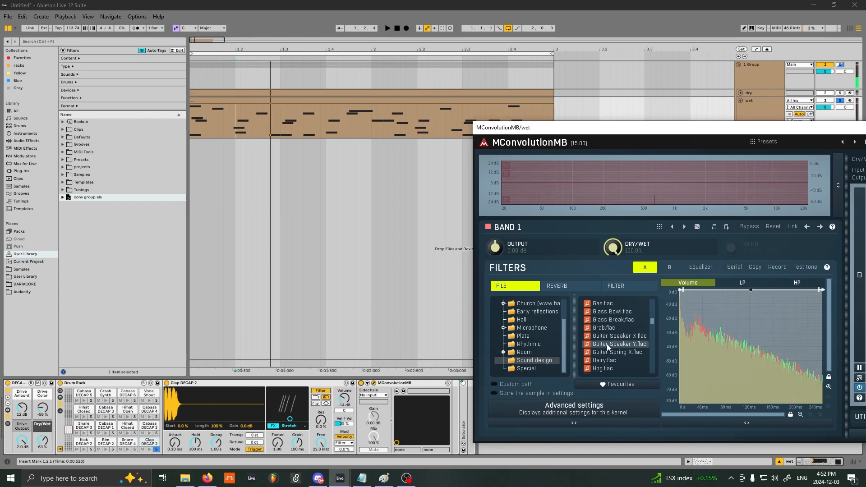
click(608, 305)
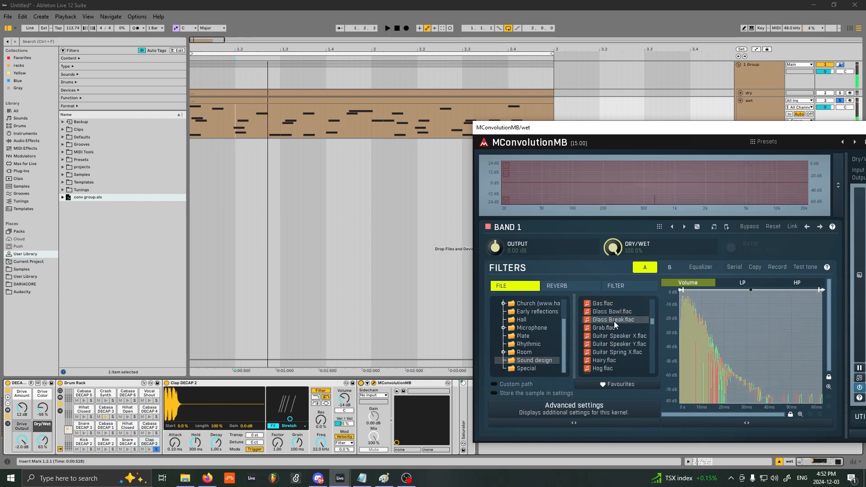
click(613, 321)
Step: Try Frog.flac and neighbouring responses on the clap, and set its response back to Fire.flac
scroll(610, 328, up, 2)
click(609, 318)
click(610, 312)
scroll(610, 304, up, 2)
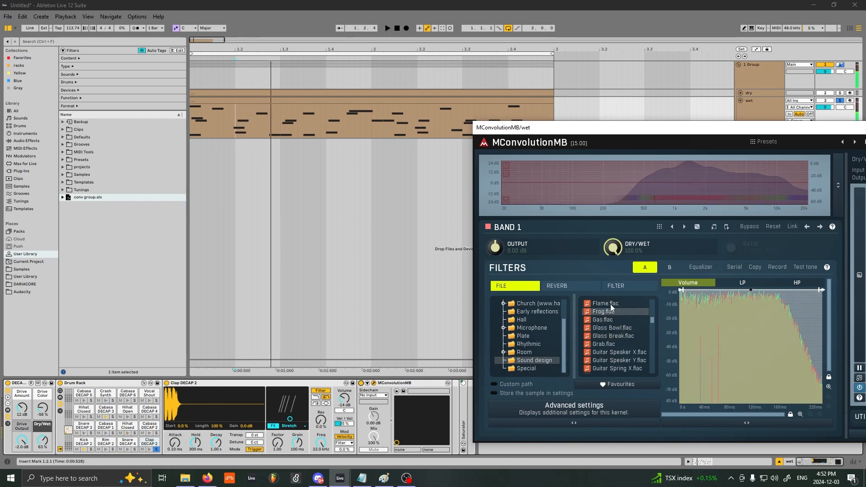
click(607, 316)
click(610, 304)
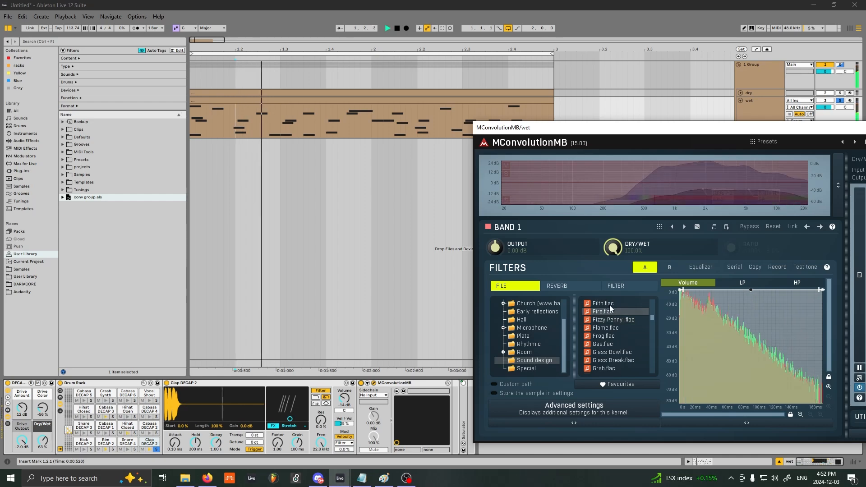
scroll(609, 304, up, 1)
Step: Turn off the clap's solo and solo Cabasa DECAP 1 briefly to hear it in the loop
click(157, 449)
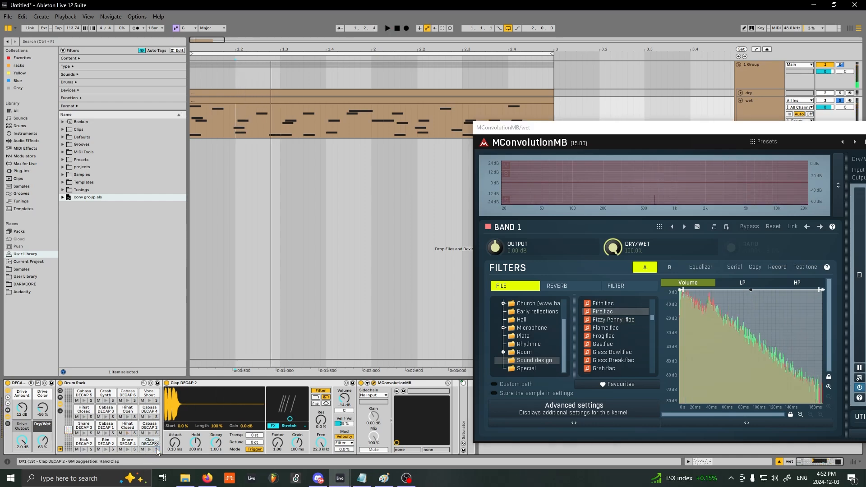
click(107, 425)
click(113, 433)
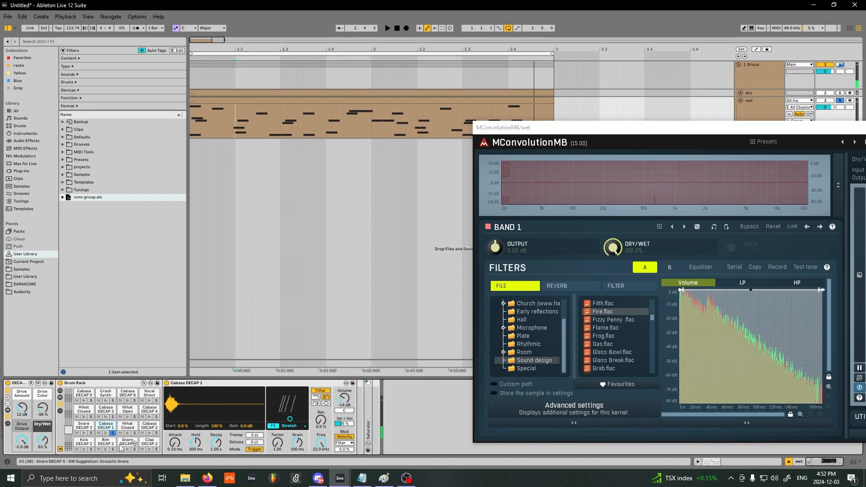
click(112, 434)
Step: Check the devices on the remaining drum pads, viewing and closing the MConvolutionMB on Cabasa DECAP 2
click(84, 409)
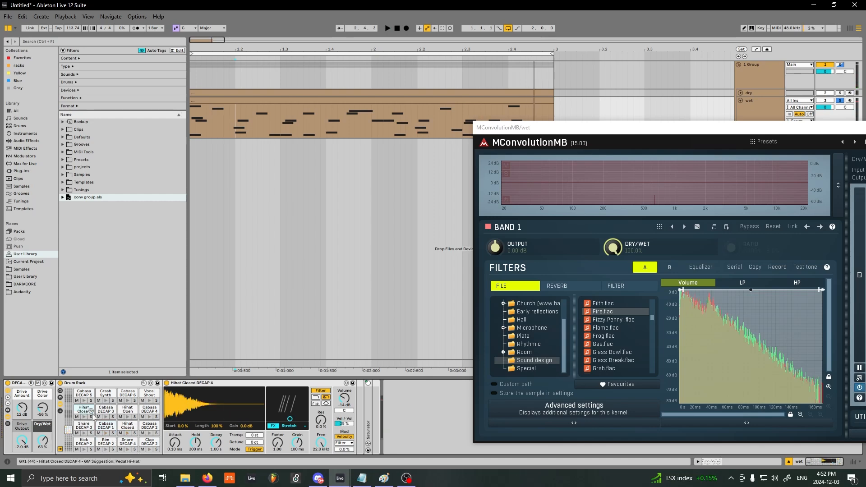
click(149, 430)
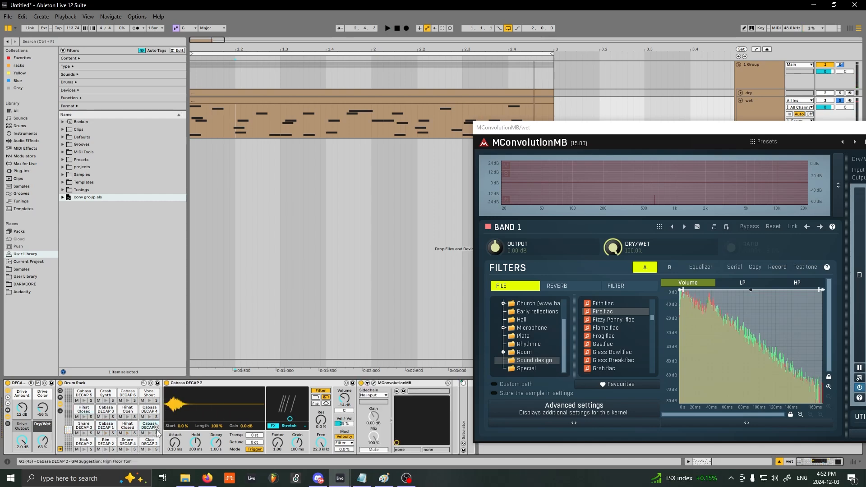
click(379, 388)
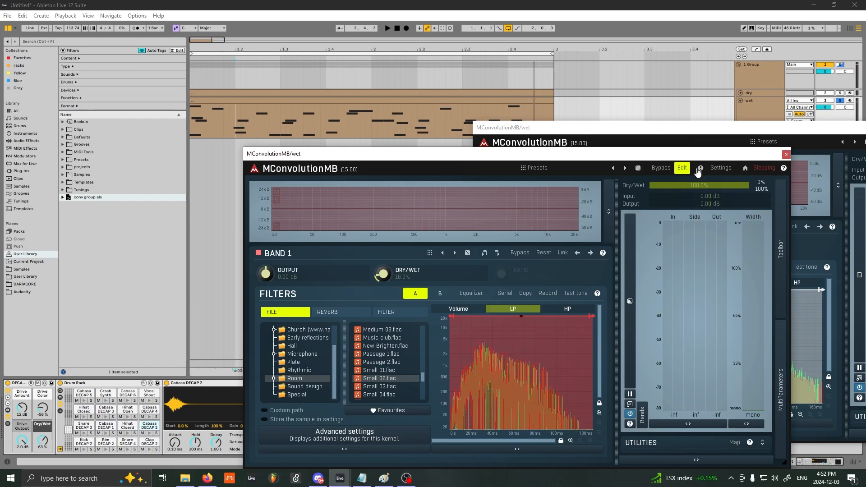
click(787, 156)
click(145, 432)
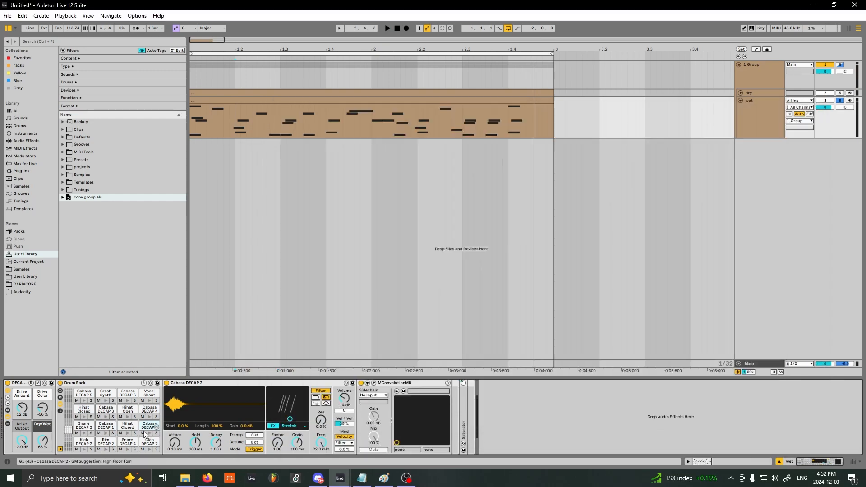
click(145, 409)
click(127, 393)
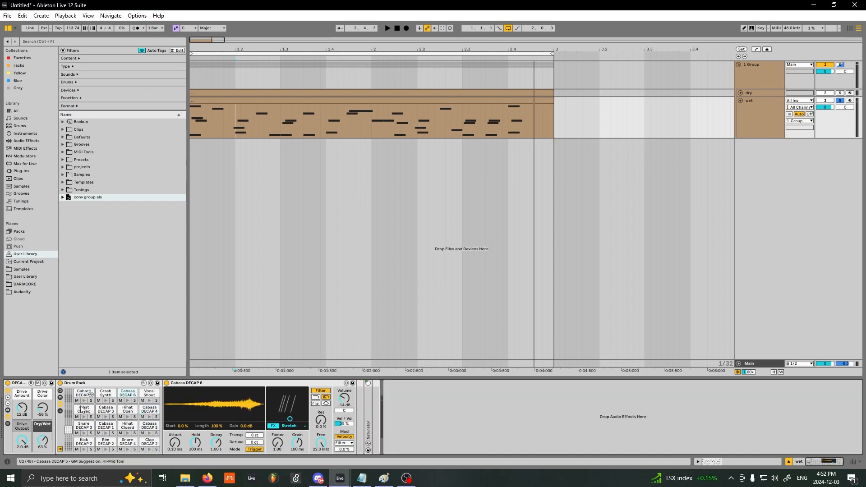
click(149, 393)
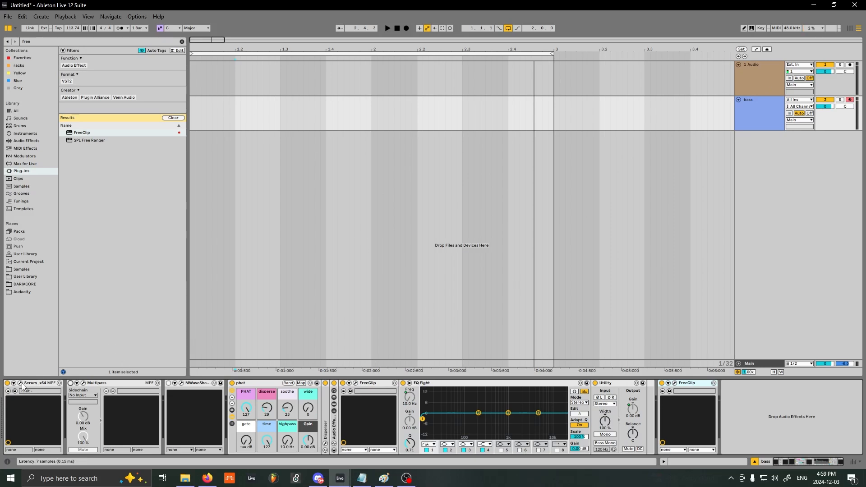
Step: Examine the convolver setup in the bass track's Multipass, close its window, and select the device
click(82, 384)
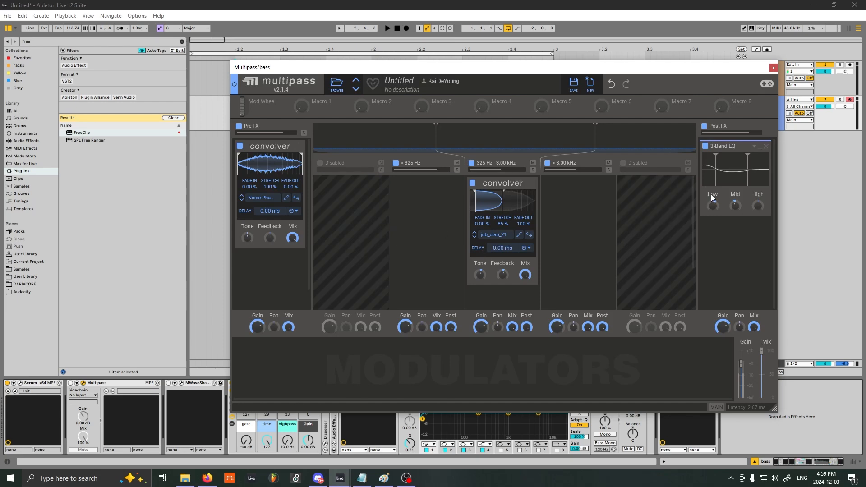
click(774, 67)
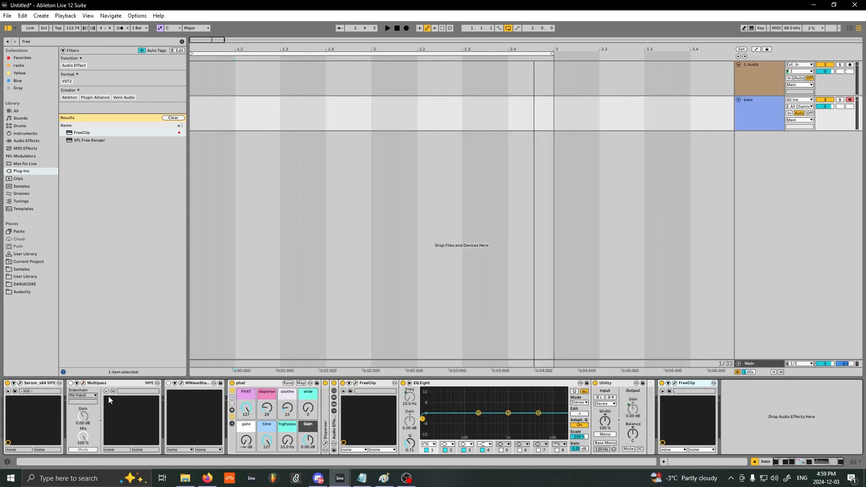
click(69, 409)
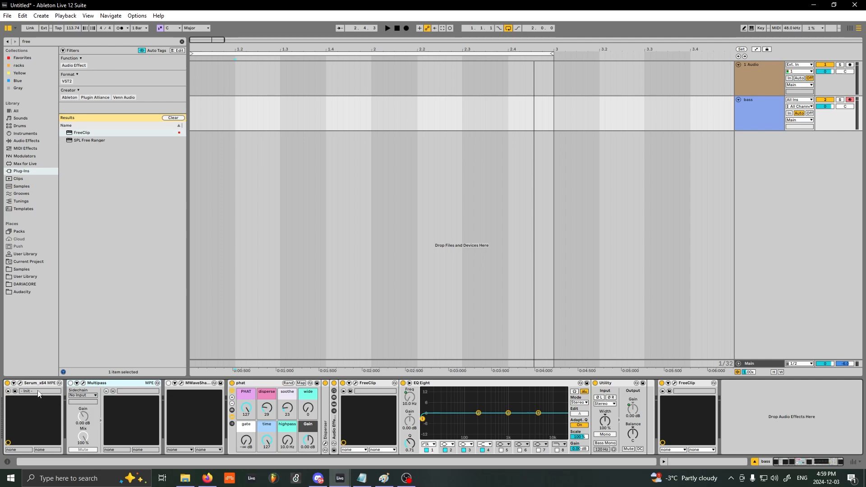
Step: Show the bass track's Serum synth and place its window clear of the device chain
click(20, 383)
drag(348, 142, 382, 96)
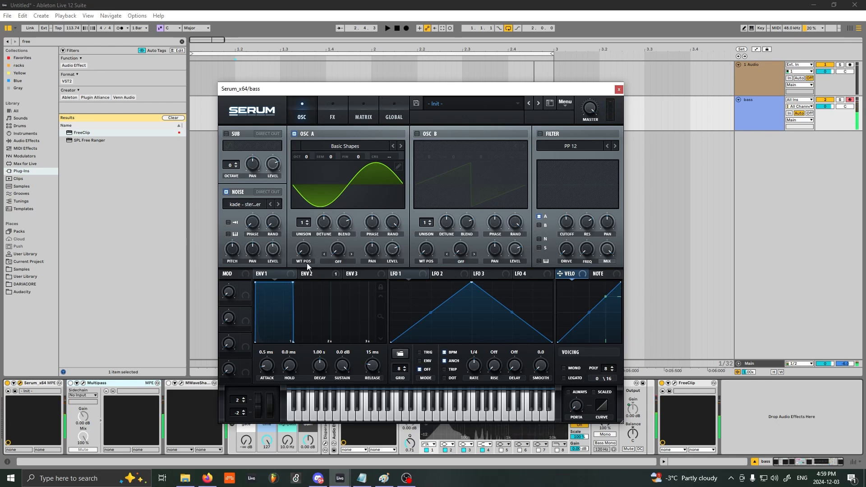
Step: Examine Serum's Env 2, its modulation matrix routing and shaper curve A of the X-Shaper distortion
click(315, 277)
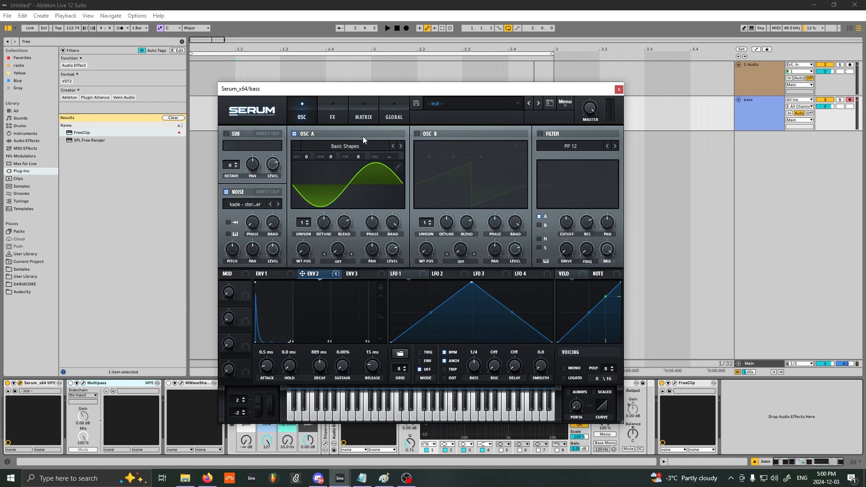
click(361, 113)
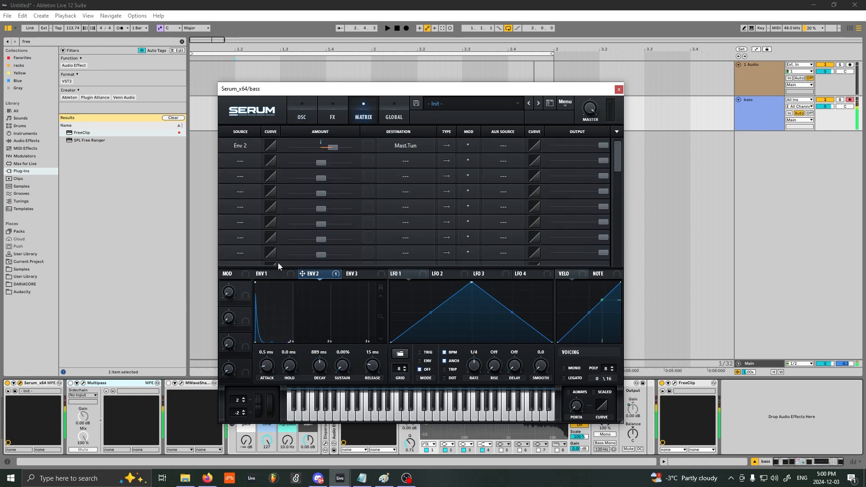
click(339, 108)
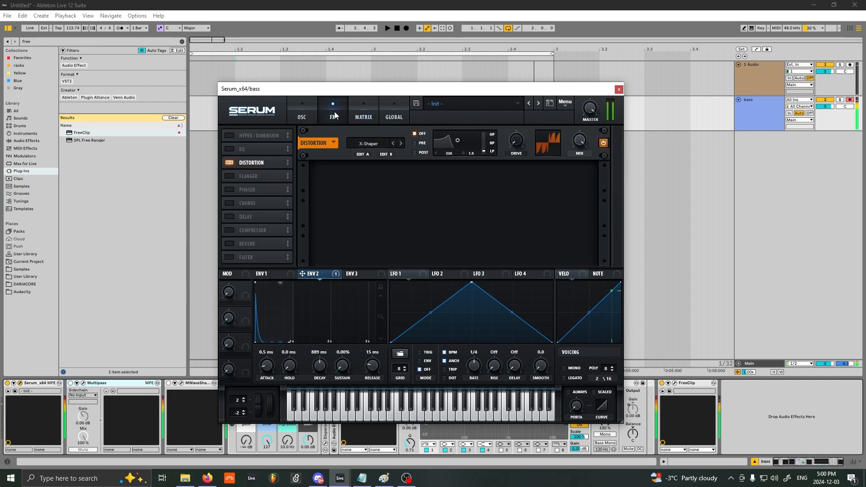
click(362, 154)
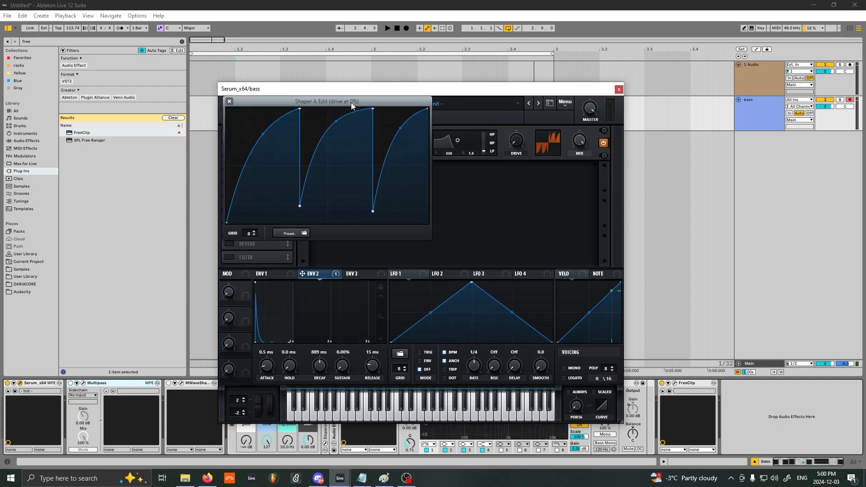
click(229, 101)
Step: Compare the bass with Serum's distortion bypassed and enabled, review shaper curve A again, and close Serum
click(603, 144)
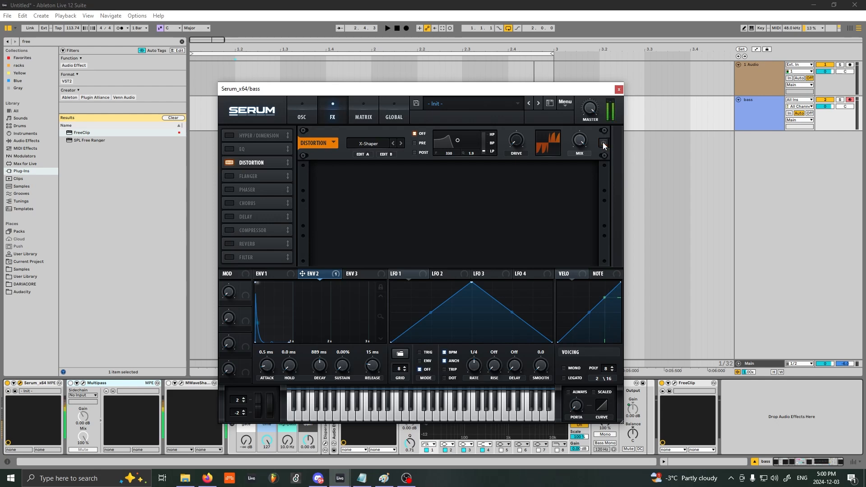
click(604, 144)
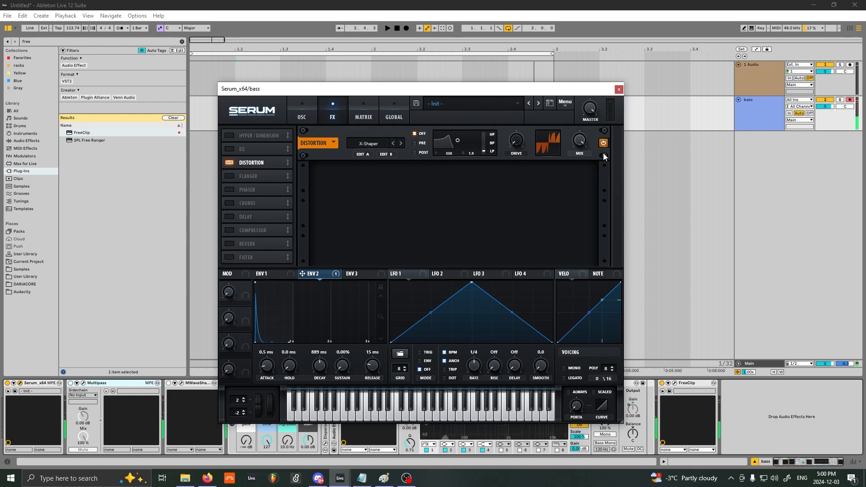
click(356, 156)
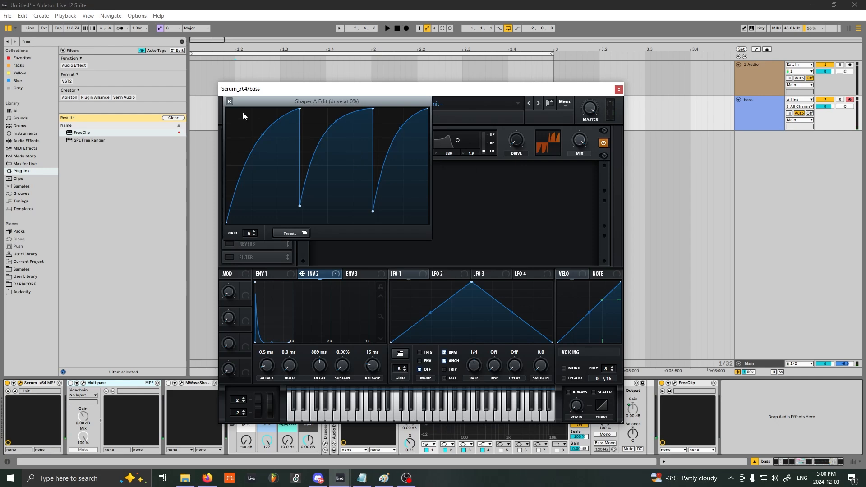
click(231, 101)
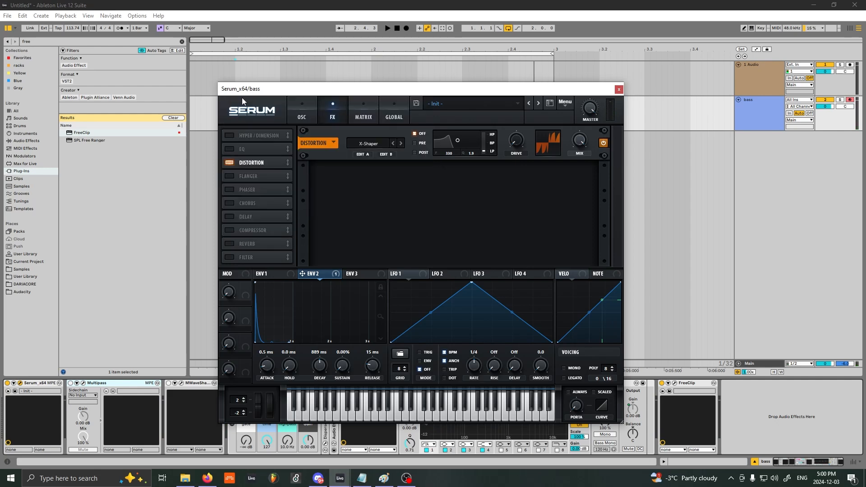
click(619, 90)
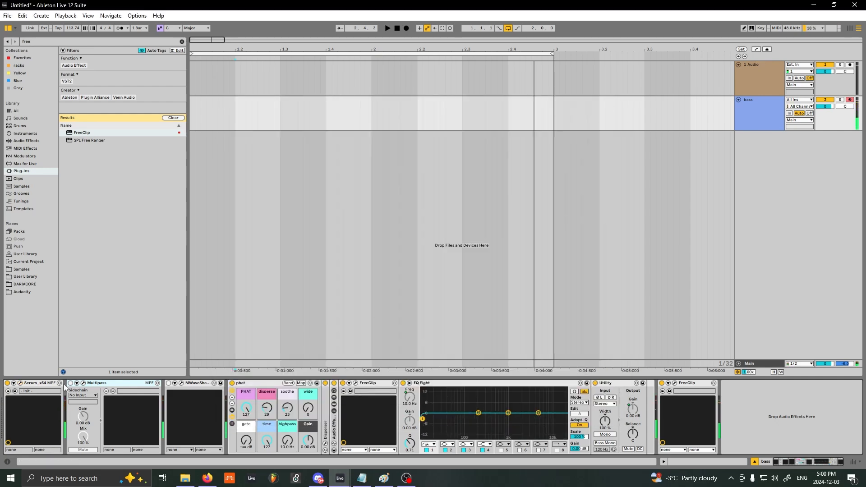
Step: Enable and show the bass track's Multipass, and audition the chain with MWaveShaper switched on and off again
click(106, 391)
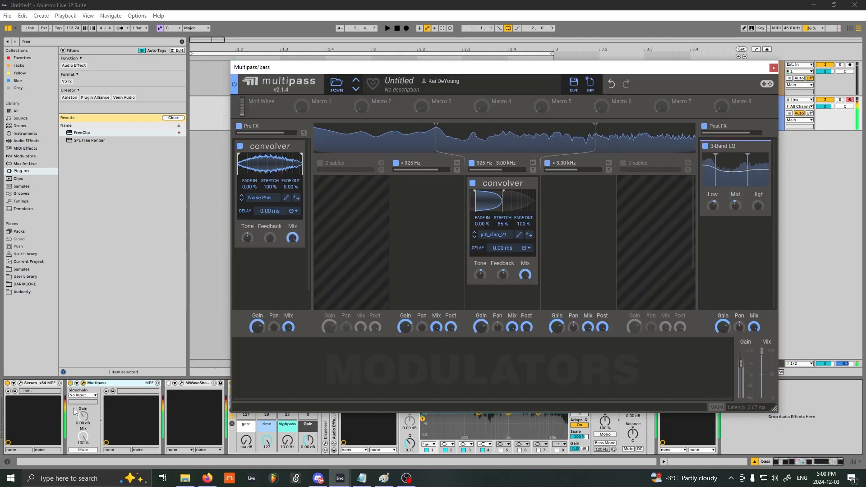
click(71, 389)
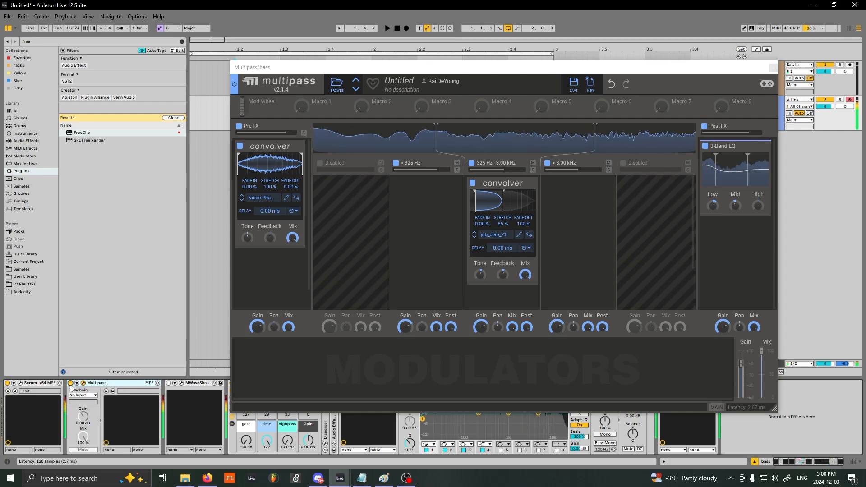
click(168, 383)
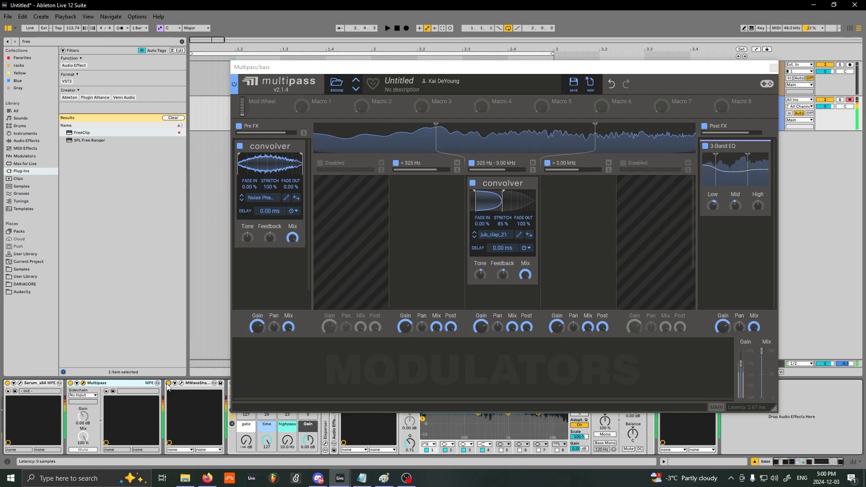
click(168, 383)
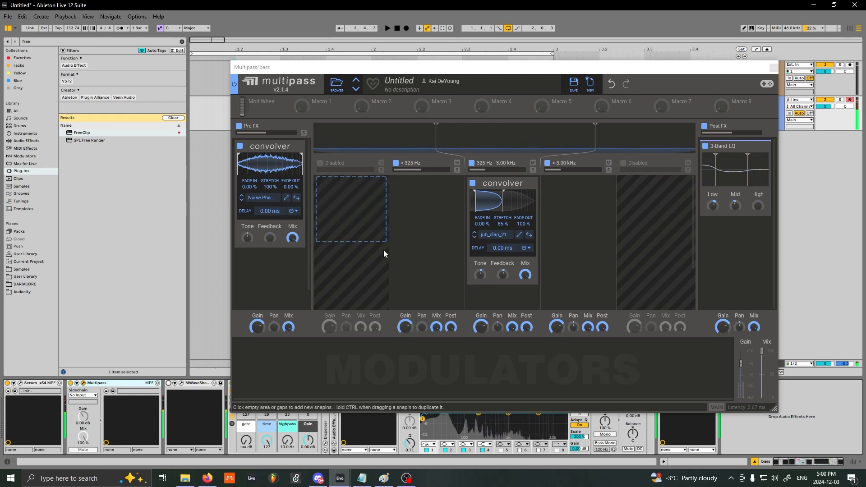
Step: Inspect the Pre FX convolver's Noise Phaser impulse response in the sample editor, then browse for its impulse responses
drag(479, 72, 438, 74)
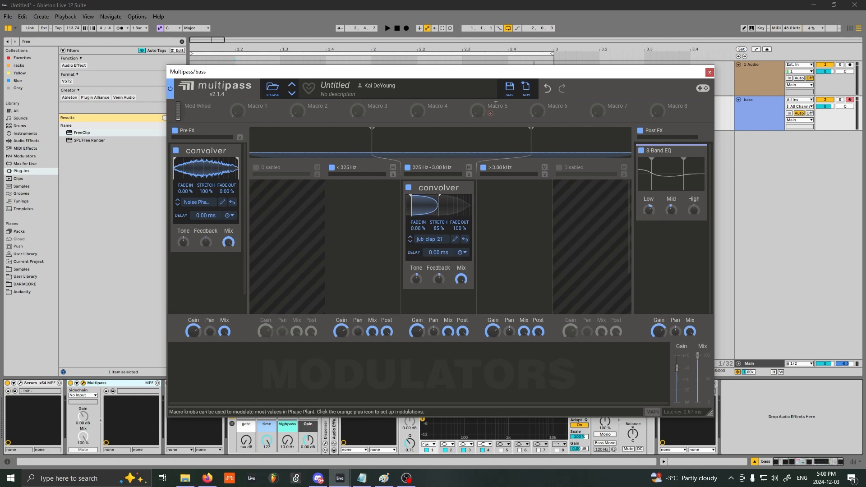
drag(460, 75, 523, 60)
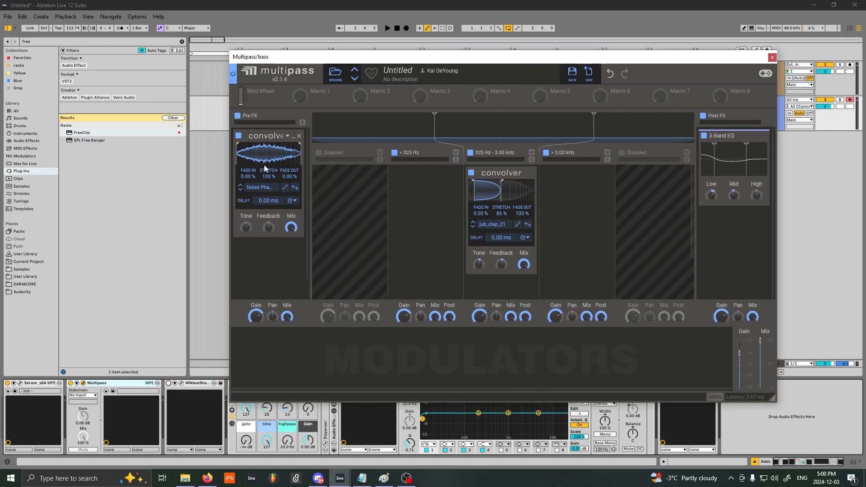
click(286, 188)
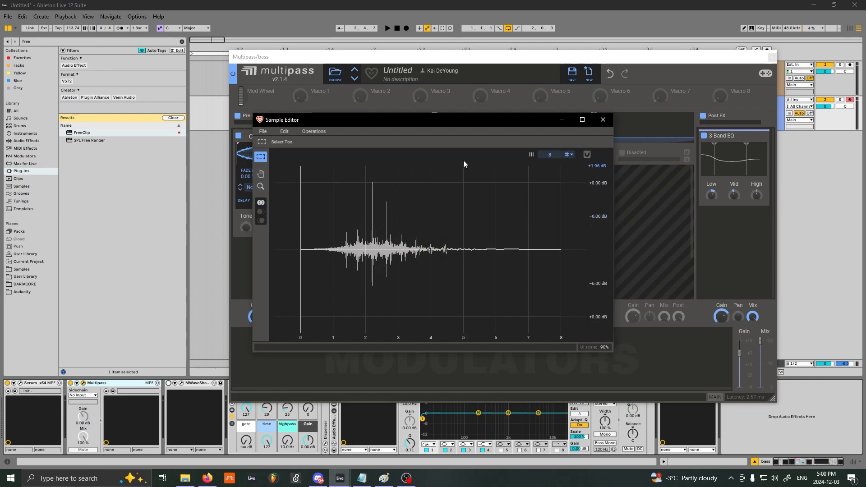
click(603, 119)
click(249, 188)
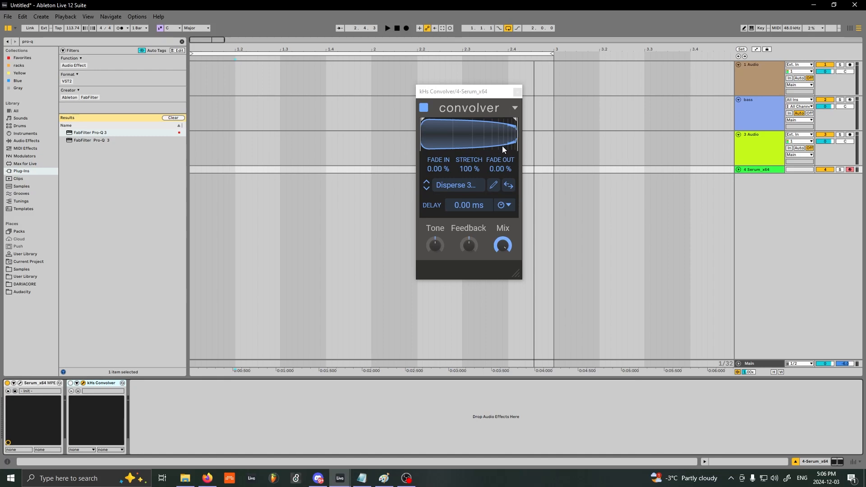
Step: Review the factory Phase impulse responses available in kHs Convolver on the 4-Serum_x64 track and reposition its window
click(452, 186)
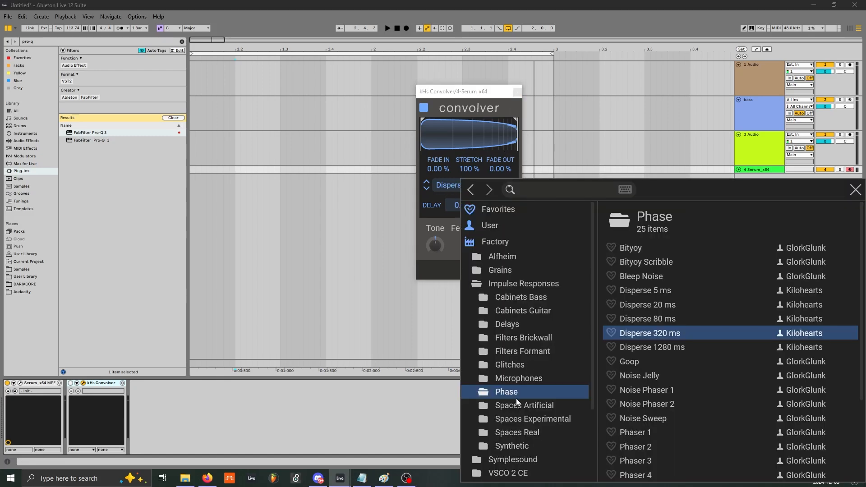
click(853, 191)
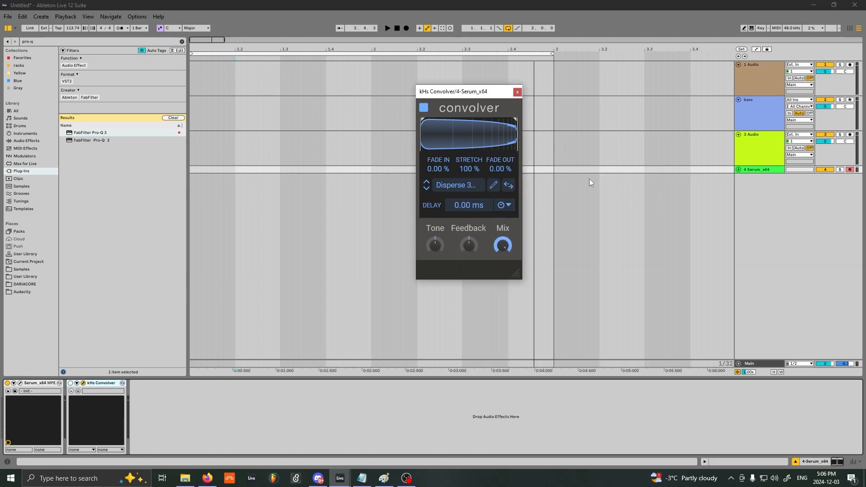
drag(478, 90, 416, 137)
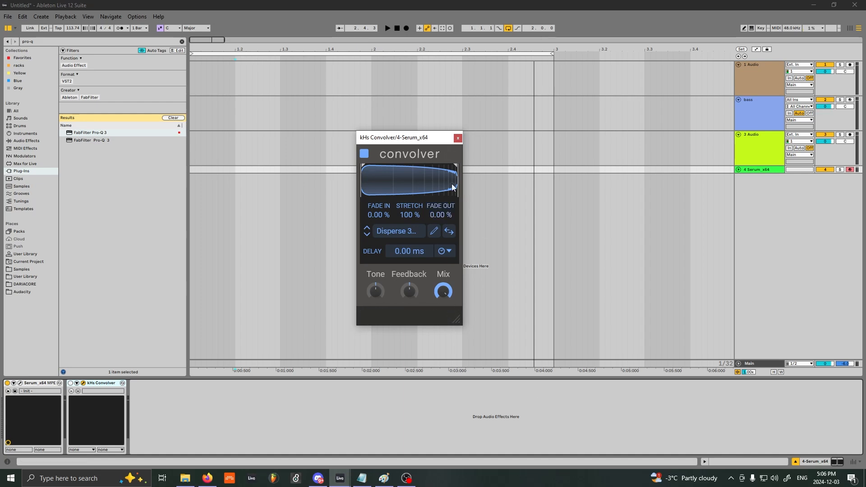
drag(428, 137, 374, 137)
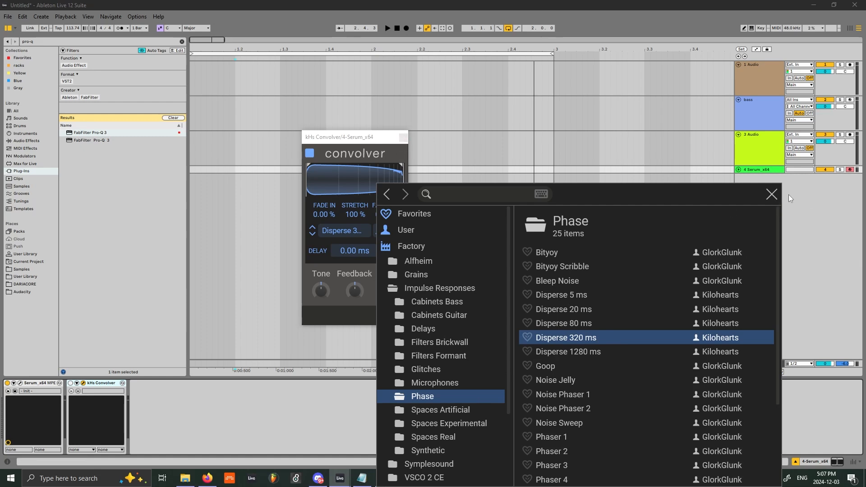
click(772, 194)
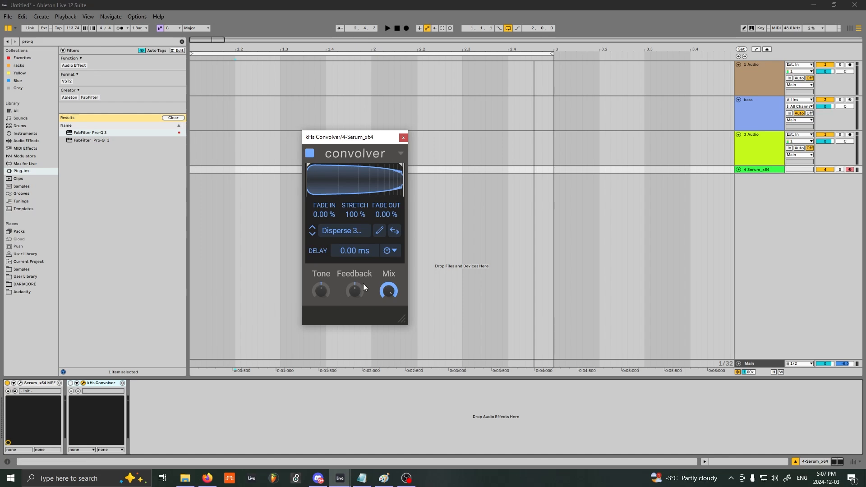
Step: Show the default saw patch in Serum, return to kHs Convolver, and enable it with the Disperse 320 ms impulse
click(20, 383)
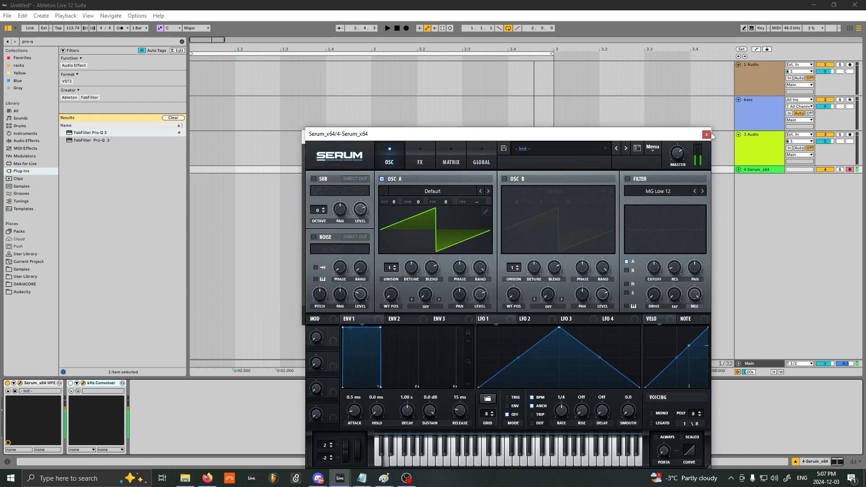
click(83, 383)
click(70, 383)
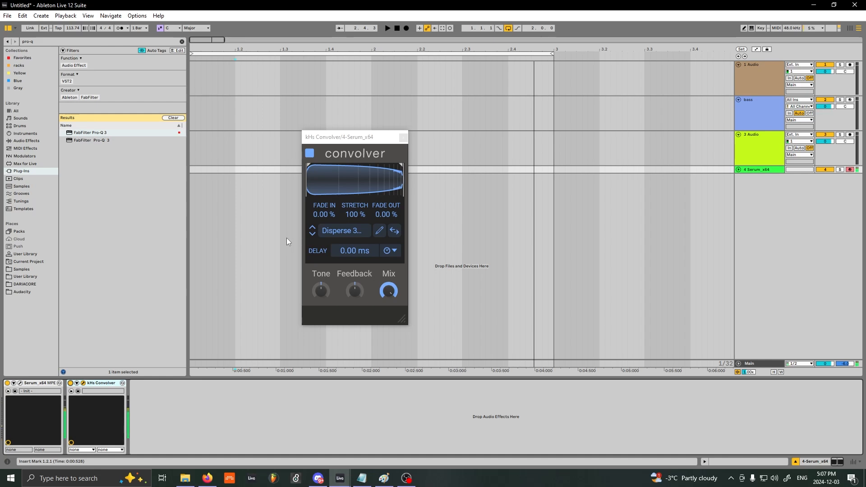
Step: Audition the Disperse 80 ms, 5 ms and 20 ms impulse responses in kHs Convolver
click(313, 230)
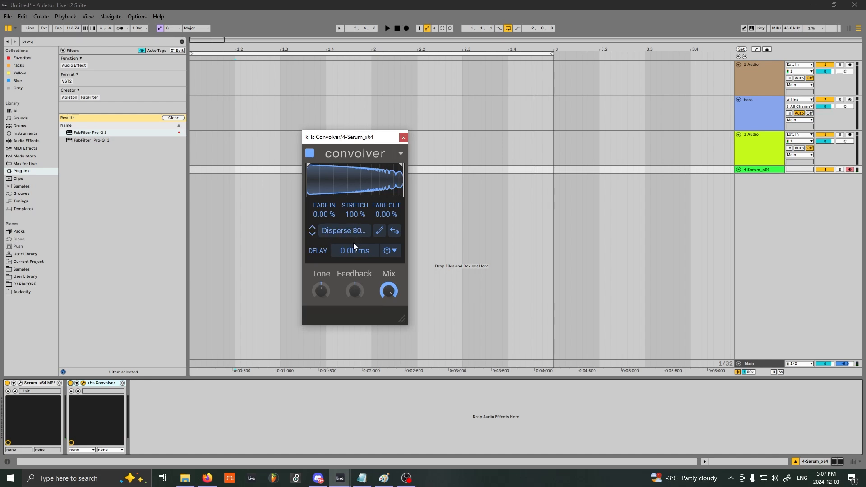
click(348, 231)
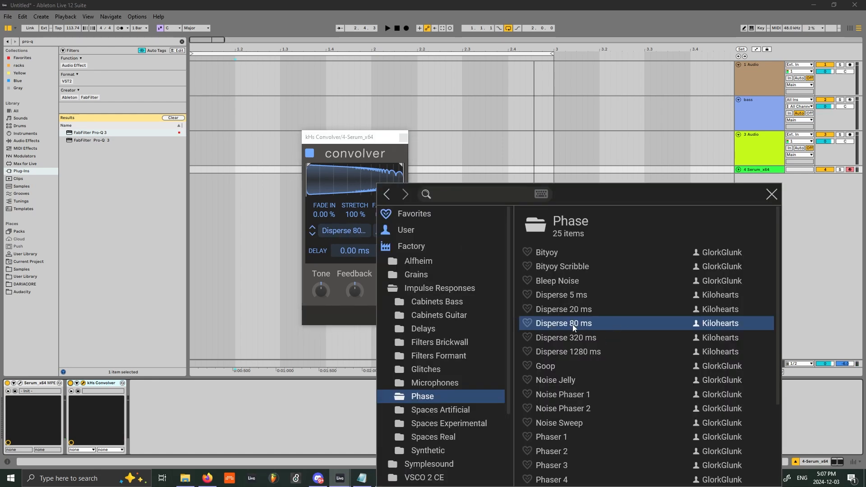
click(314, 227)
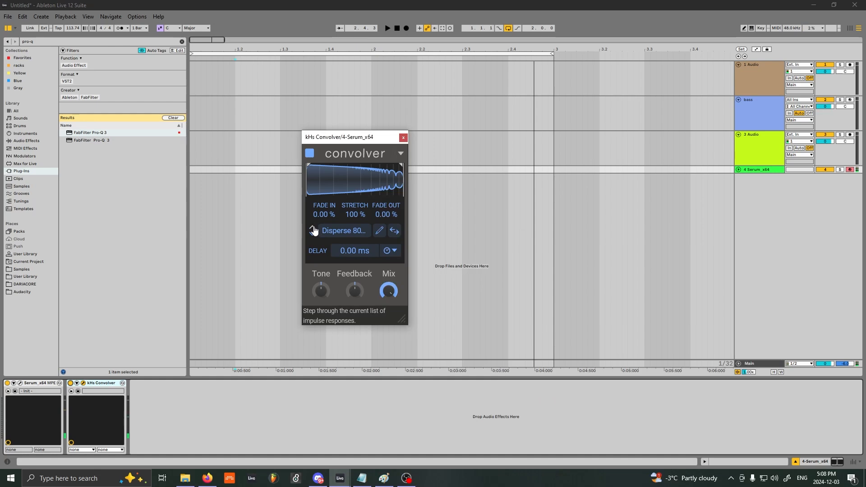
click(314, 229)
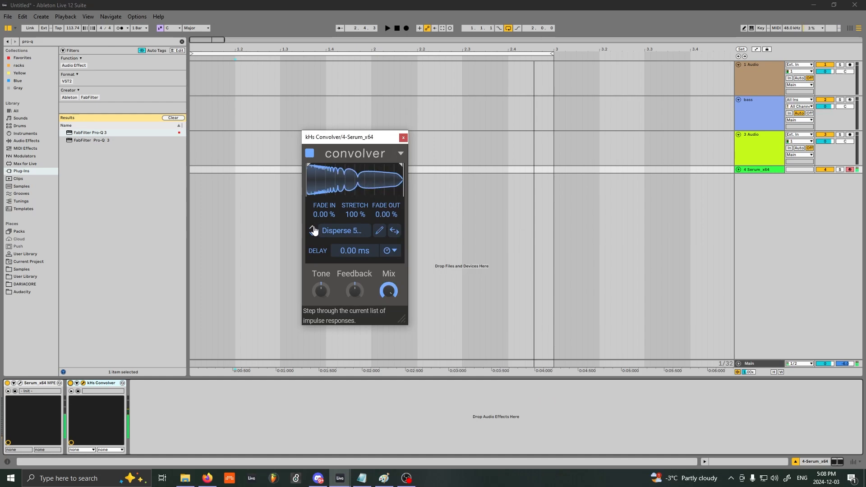
click(314, 232)
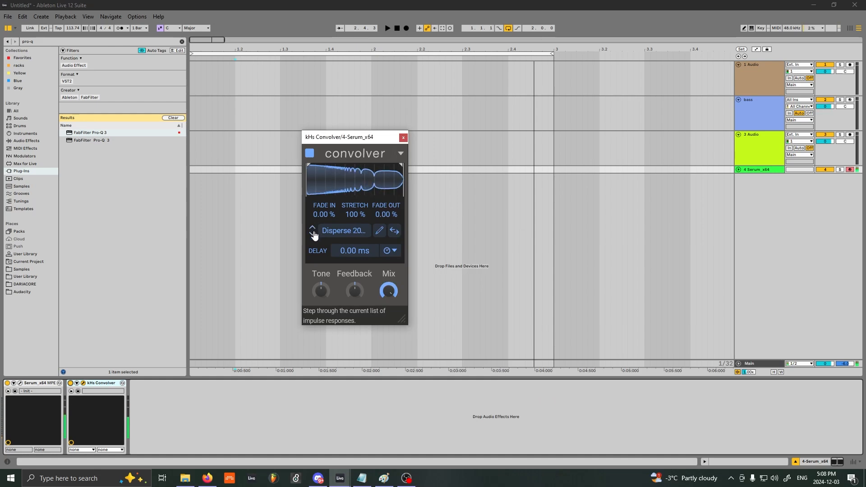
Step: Load the Phaser 1 impulse response, step through the Phaser variations to Reverse EQ, and reposition the convolver window
click(348, 237)
scroll(563, 341, down, 3)
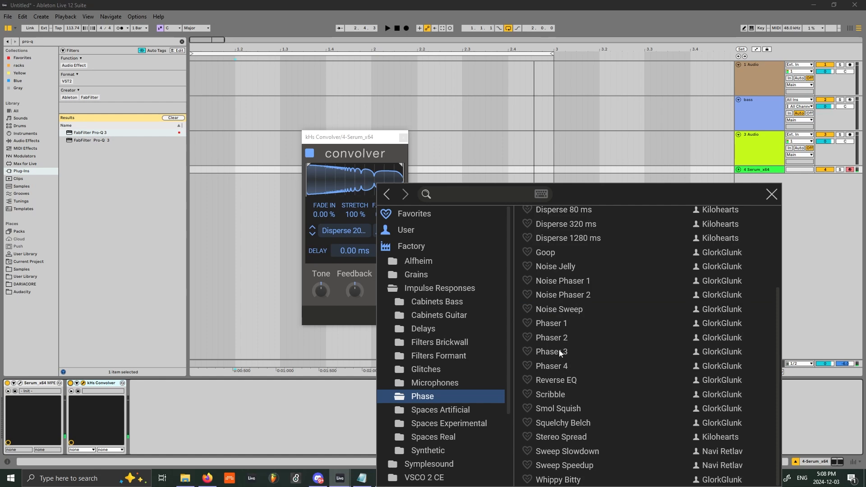
click(557, 330)
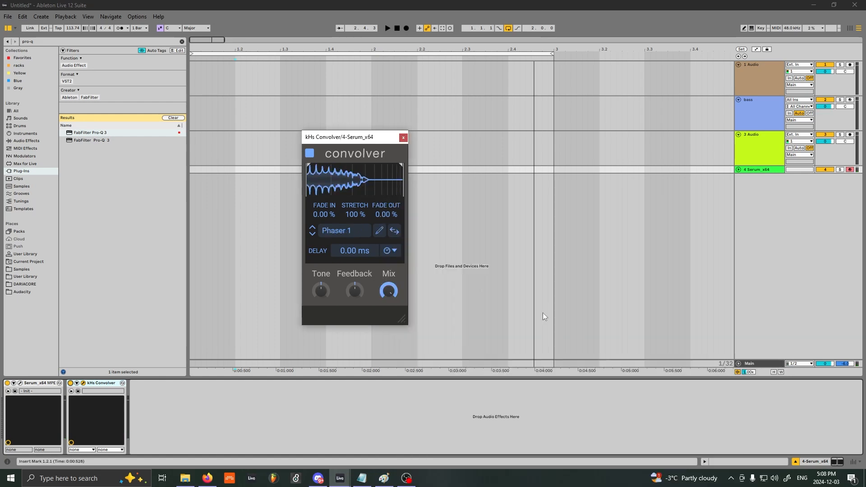
click(312, 234)
click(312, 234)
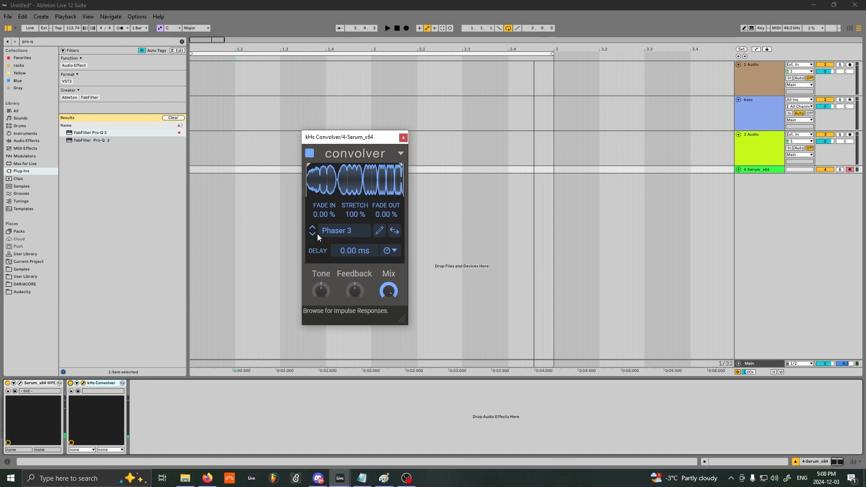
click(312, 234)
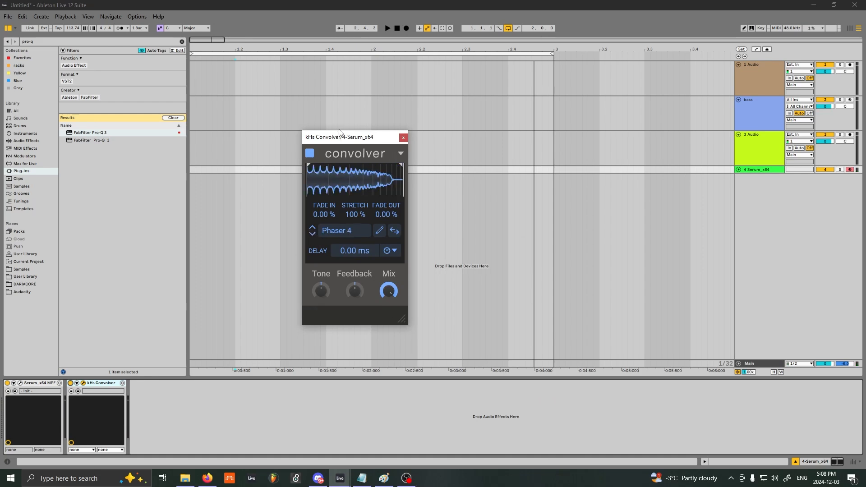
drag(342, 136, 551, 160)
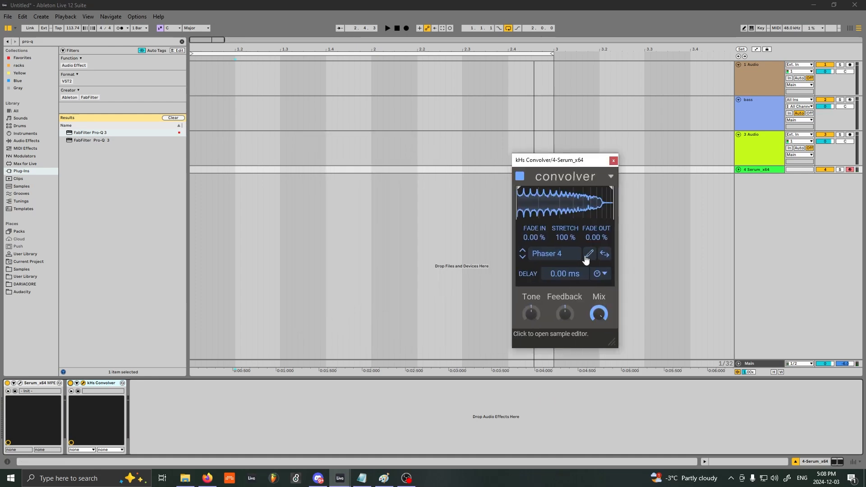
click(521, 258)
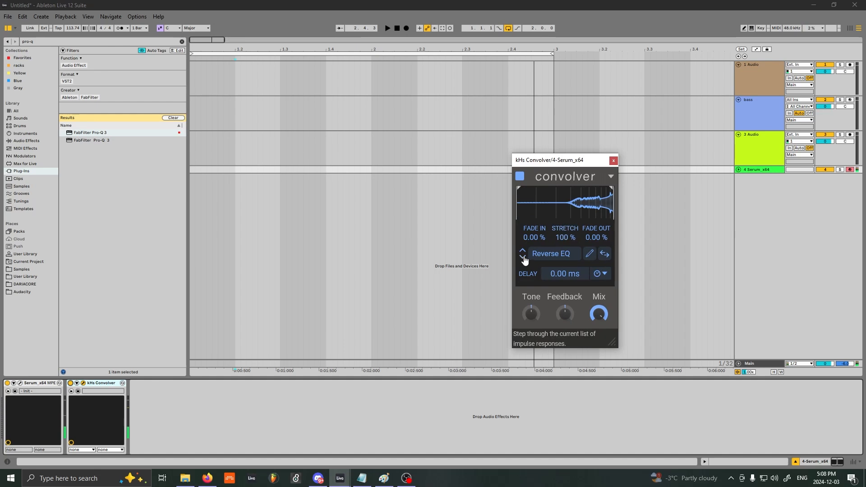
Step: Arm the bass track for playing, open its Multipass window, and bypass the Pre FX convolver
click(521, 257)
click(788, 114)
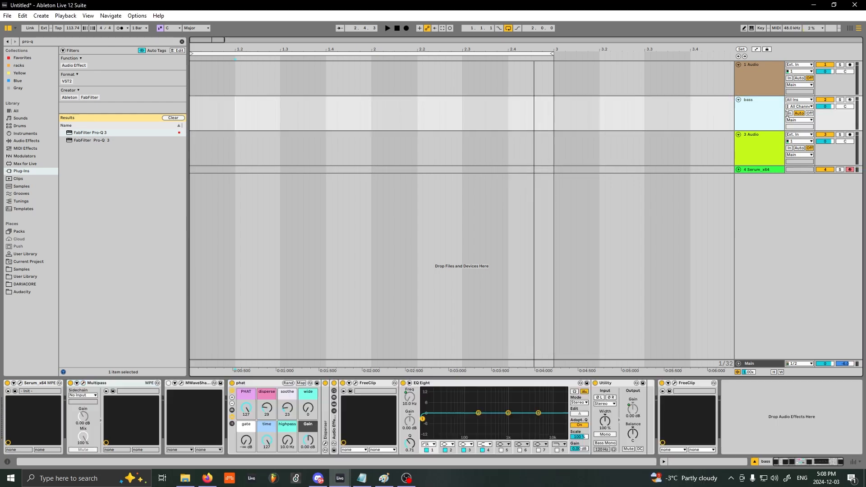
click(849, 101)
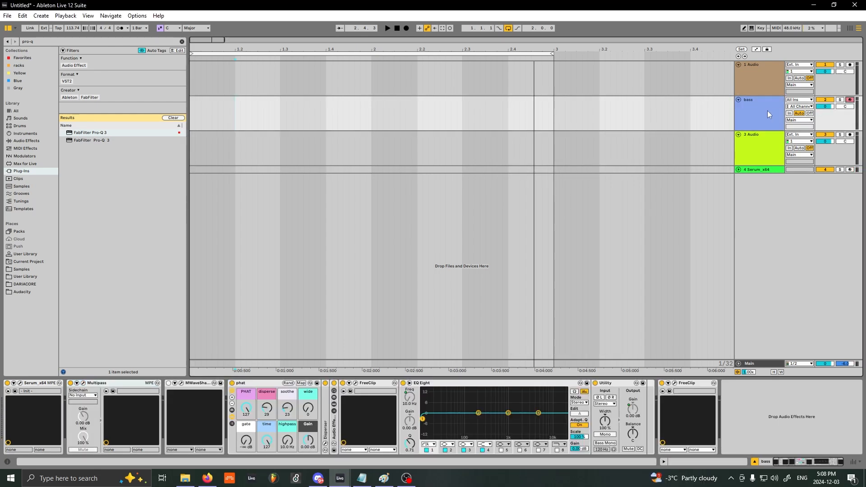
click(83, 384)
click(239, 137)
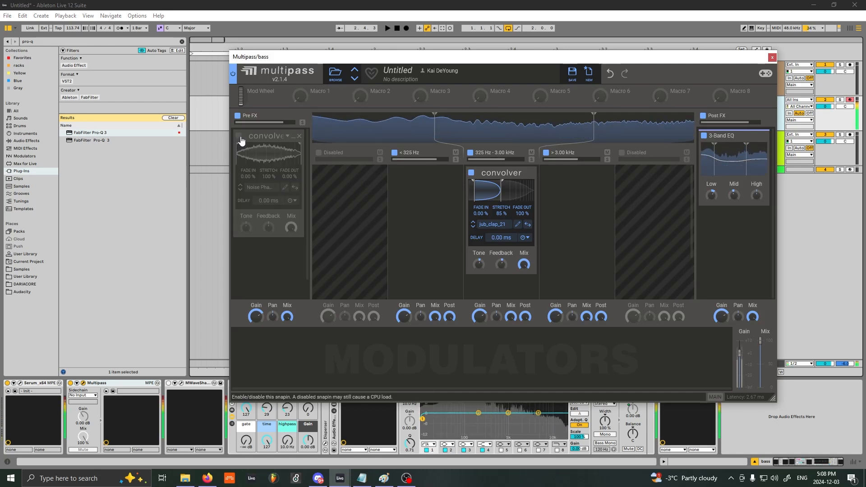
drag(409, 62, 332, 57)
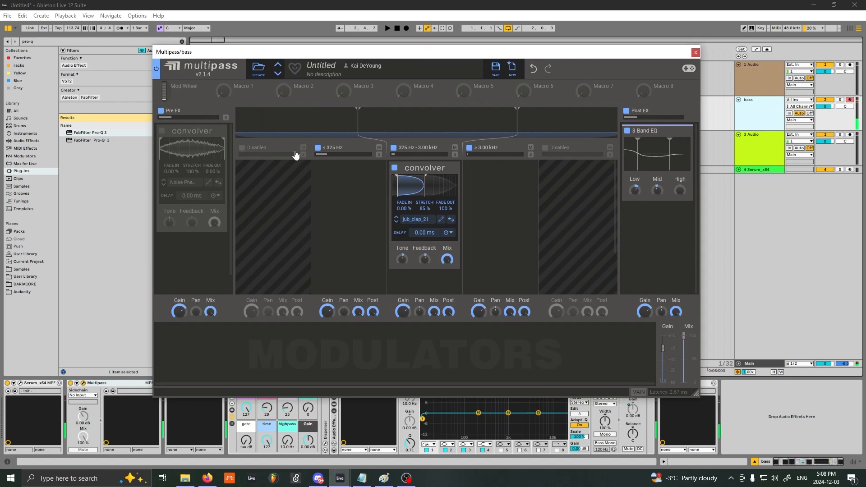
Step: Enable the Pre FX convolver in Multipass and check its Noise Phaser 1 impulse in the factory Phase folder
click(161, 131)
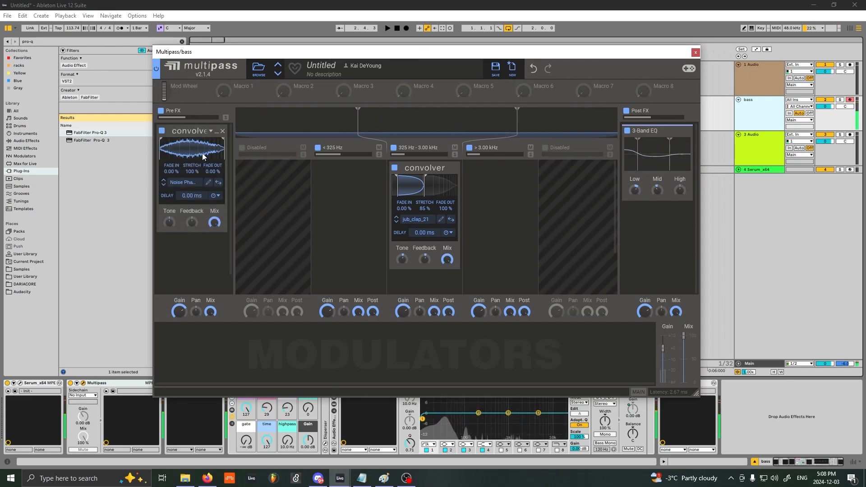
click(183, 182)
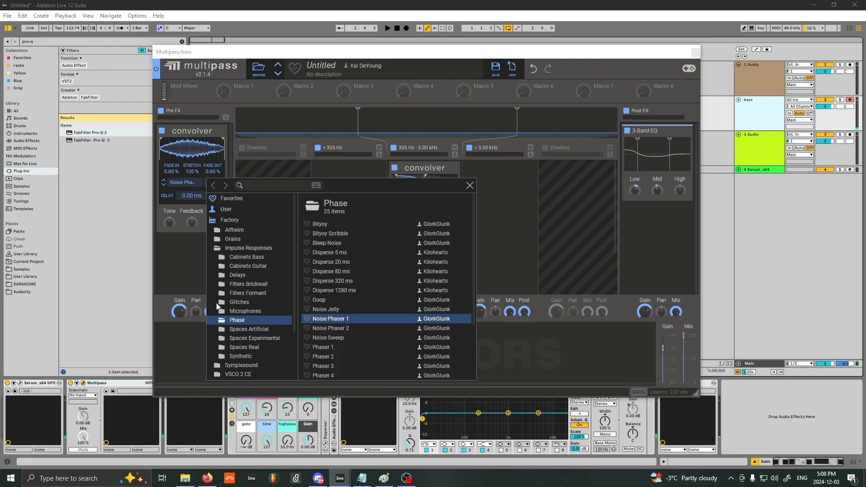
key(Escape)
Step: Compare the bass with the Pre FX convolver bypassed and active, leave it enabled, and move the Multipass window aside
click(162, 131)
click(162, 131)
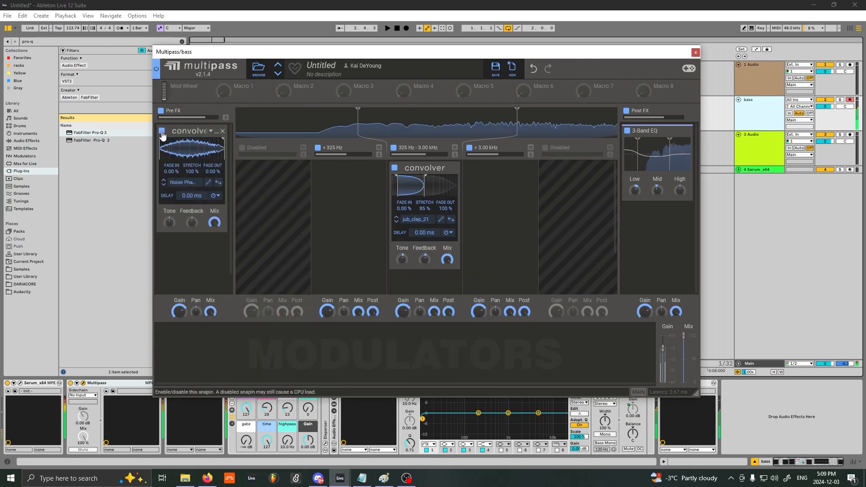
click(162, 131)
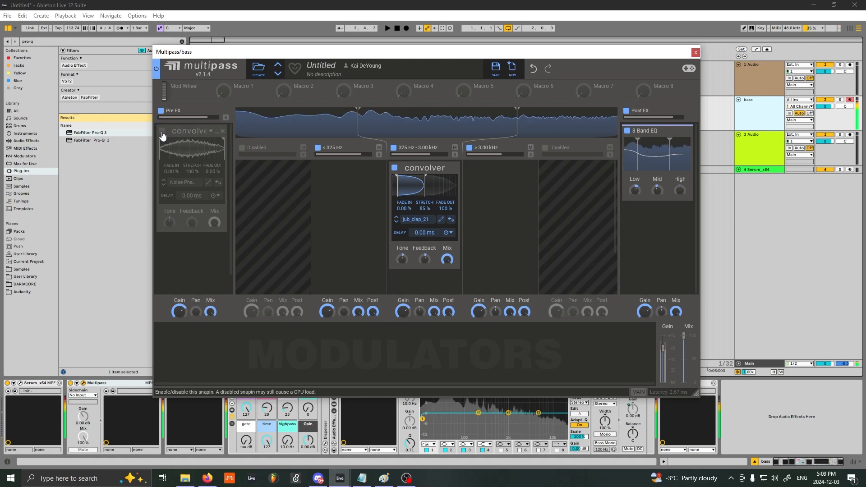
click(162, 132)
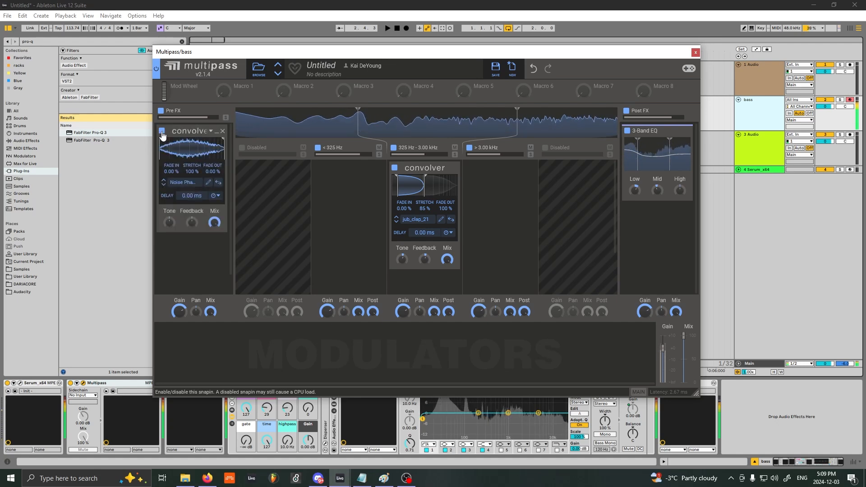
drag(396, 51, 310, 50)
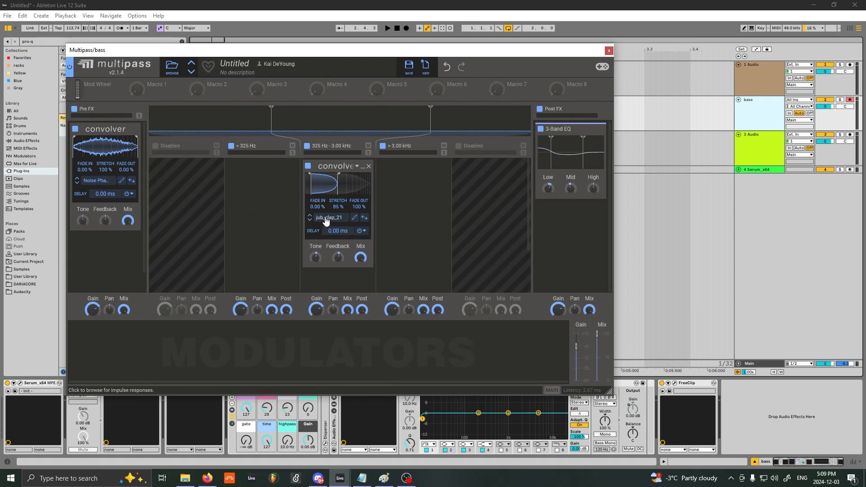
Step: Solo the 325 Hz - 3.00 kHz band and compare its sound with the jub_clap_21 convolver bypassed and enabled
drag(329, 53, 423, 66)
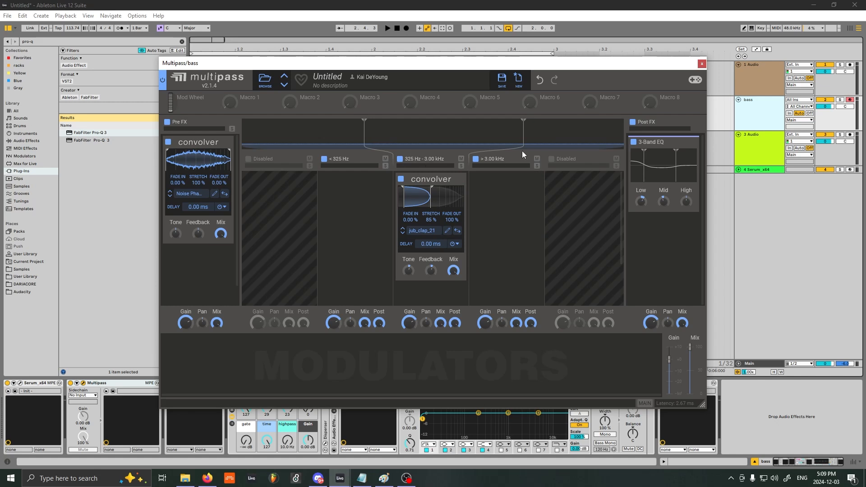
click(461, 166)
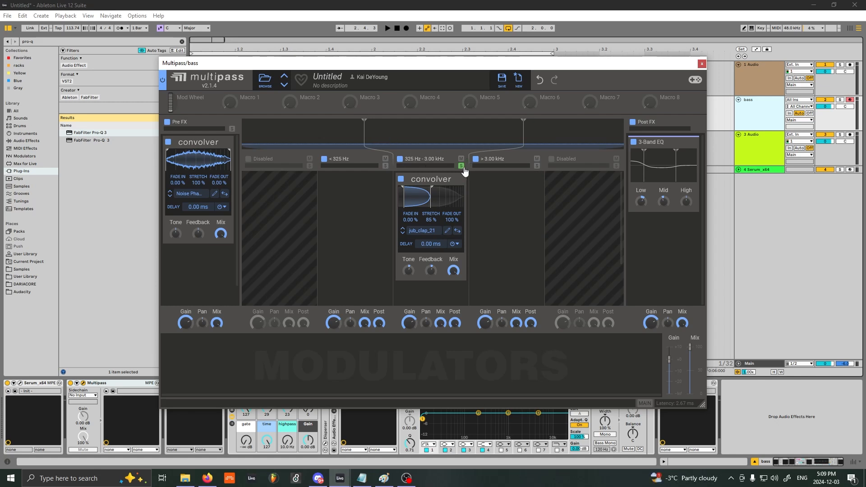
click(401, 180)
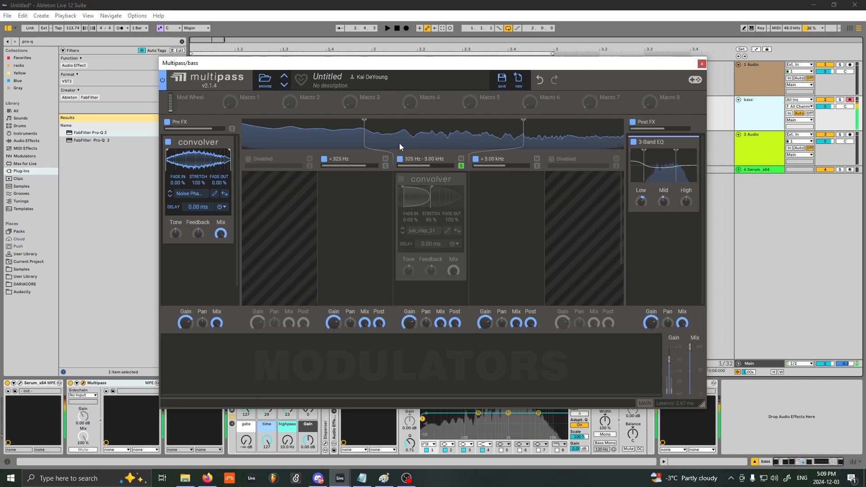
click(400, 179)
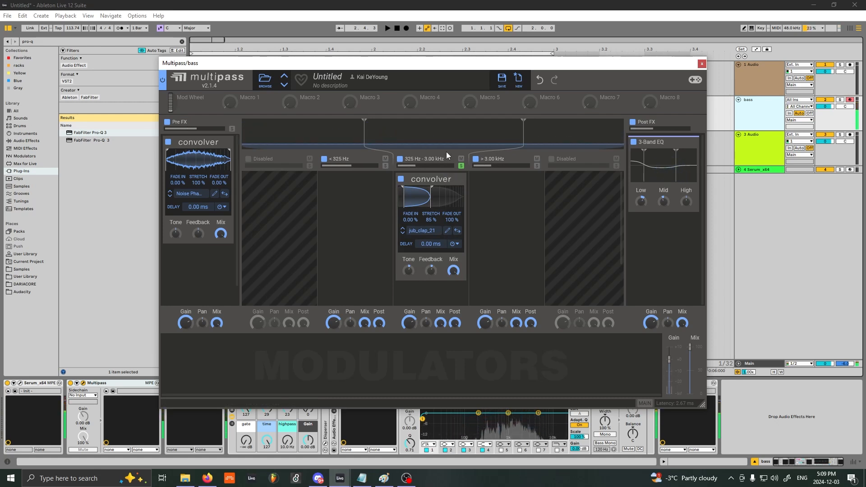
drag(367, 64, 454, 86)
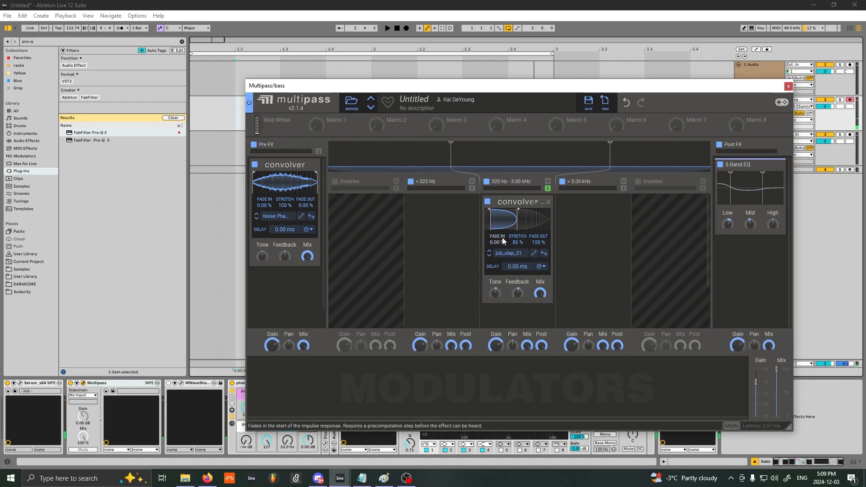
Step: Search the sample library for "jub cla" and preview jub_clap_21.wav
click(21, 186)
click(182, 41)
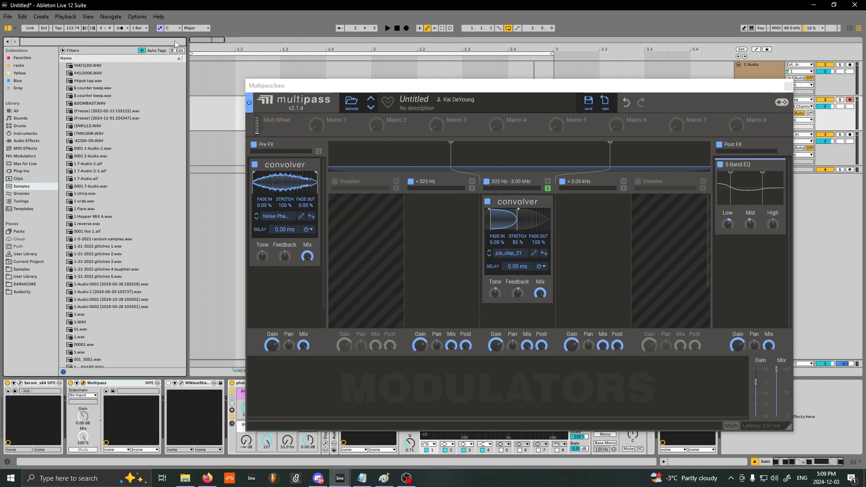
text(jub cla)
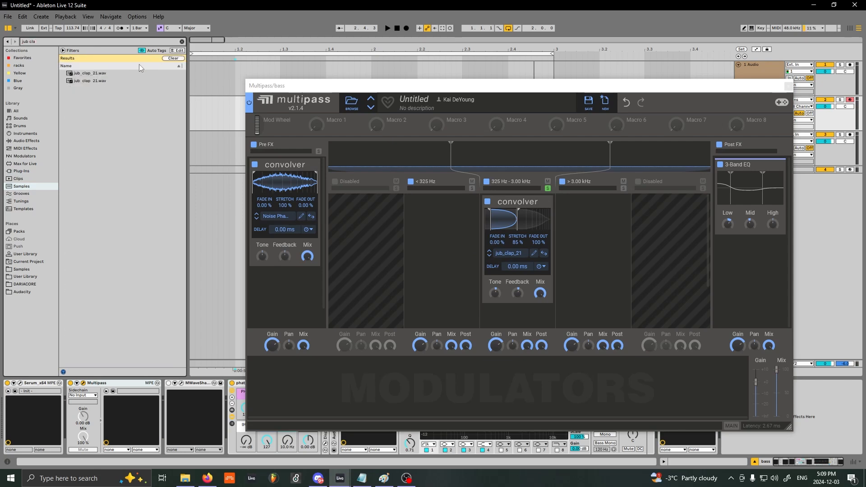
click(104, 80)
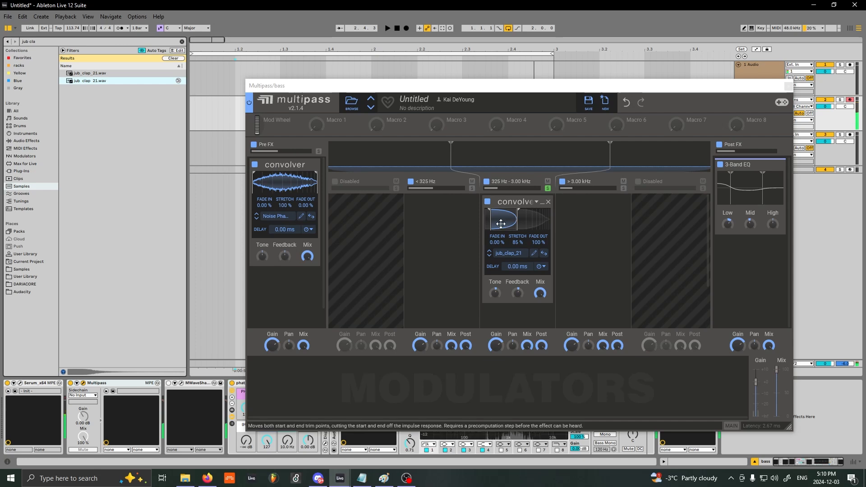
Step: Unsolo the mid band and shift the jub_clap_21 impulse's trim window later and back to an earlier part while auditioning it
mouse_move(505, 222)
mouse_down()
mouse_move(536, 227)
mouse_move(509, 225)
mouse_up()
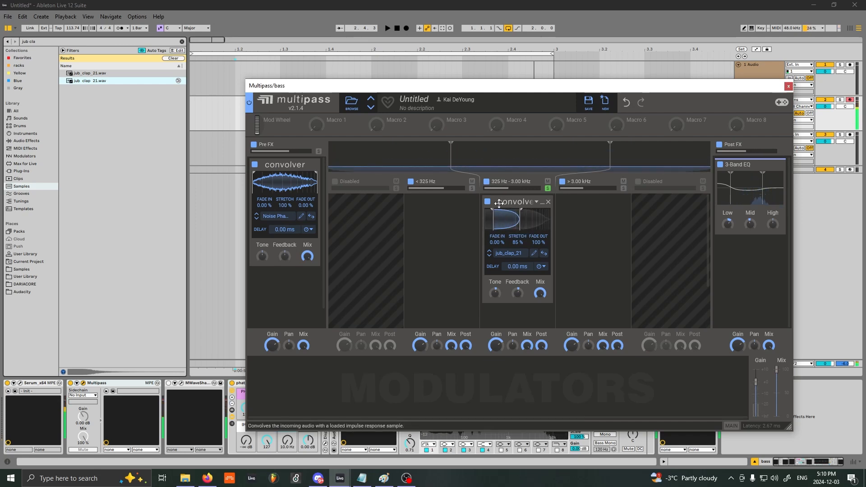
click(547, 189)
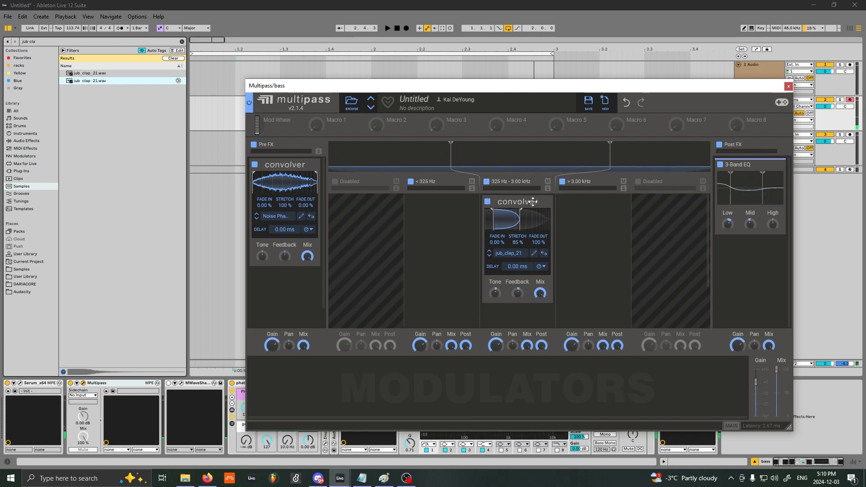
drag(505, 223, 502, 222)
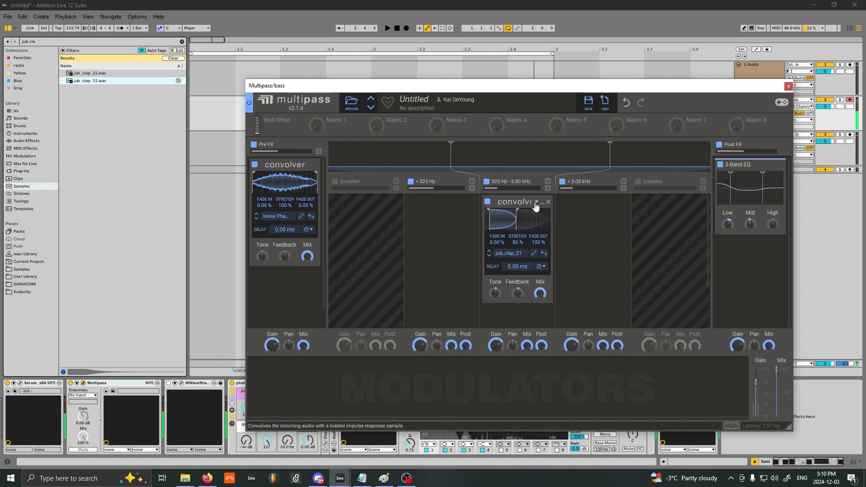
drag(524, 88, 493, 76)
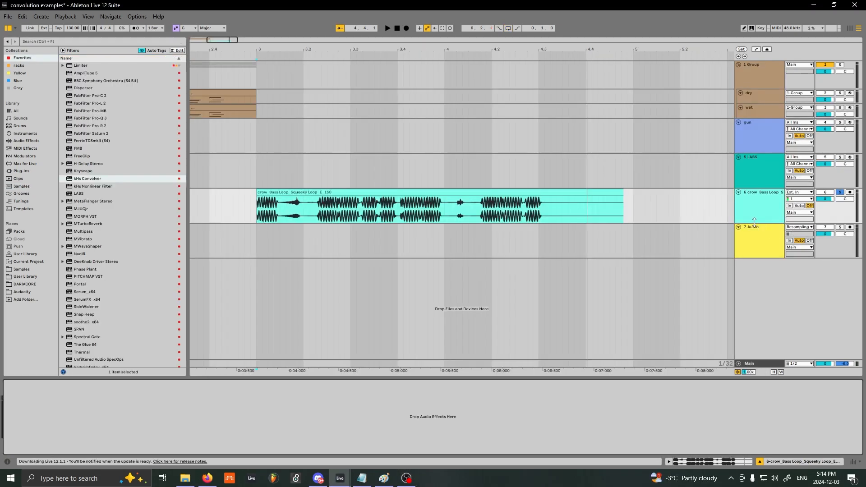
Step: In the convolution examples project, enlarge the crow_Bass Loop track and play its squeaky bass clip
drag(754, 222, 750, 264)
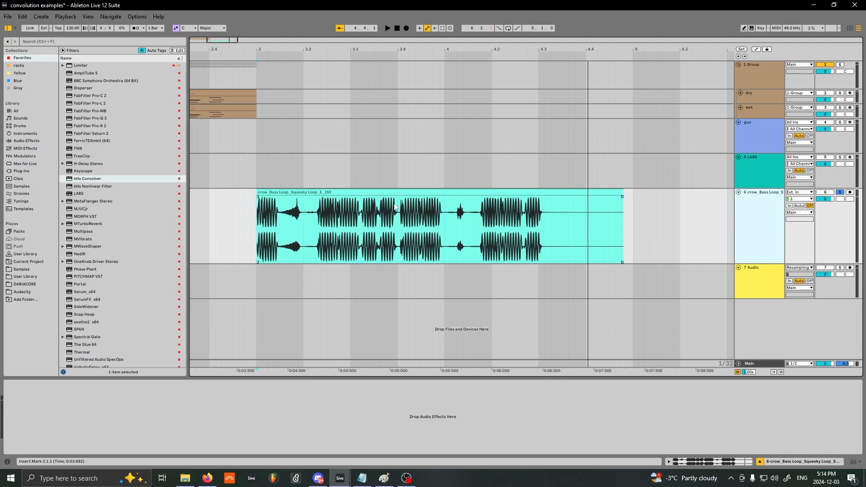
click(370, 239)
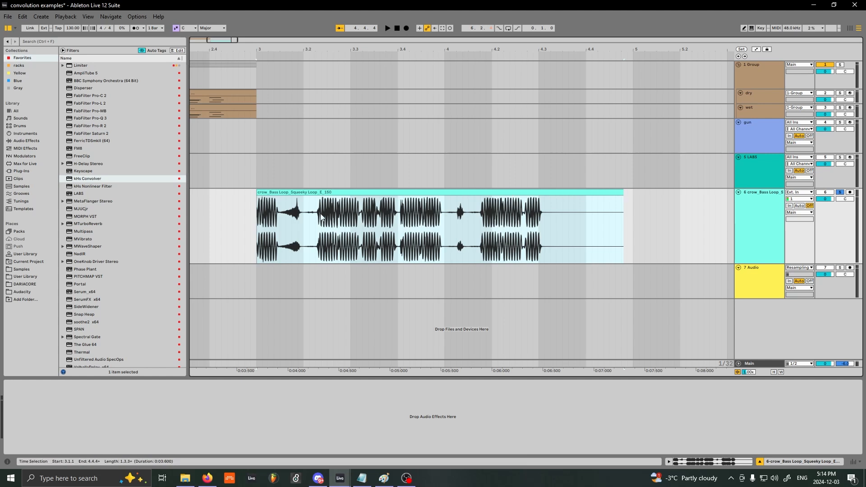
key(space)
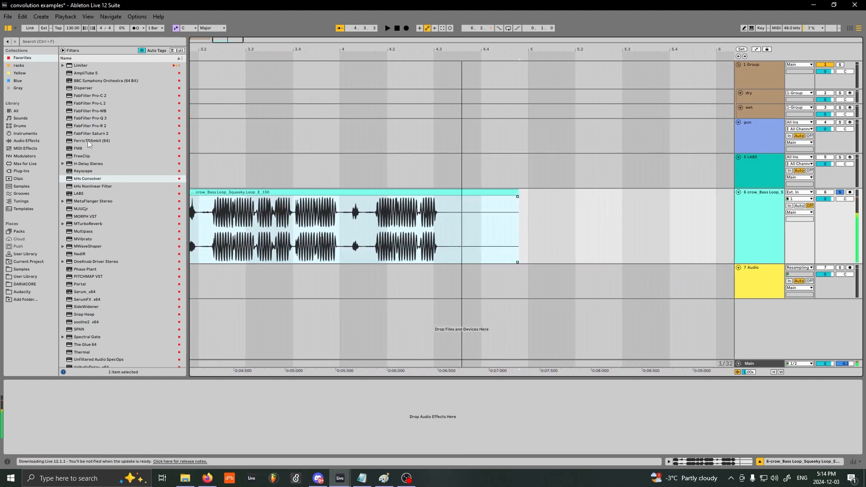
Step: Add the 3 band x-over rack to the crow_Bass Loop track and unfold its multiband compressor
click(23, 66)
drag(86, 73, 112, 402)
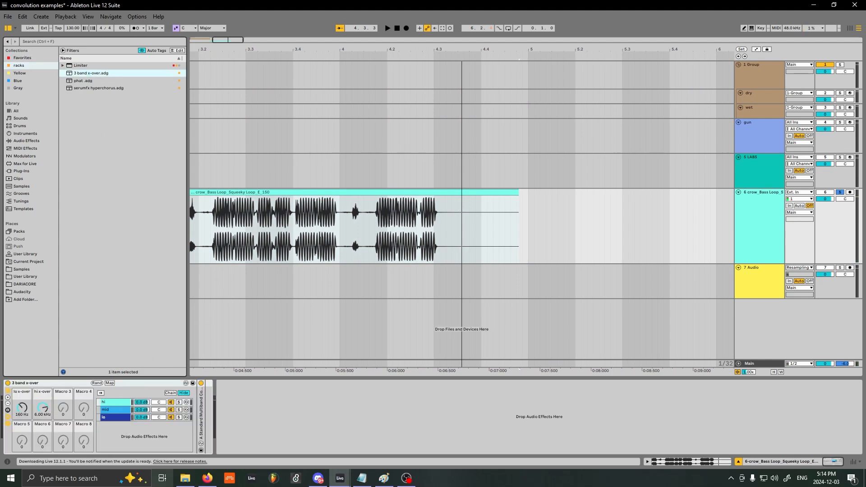
double_click(202, 431)
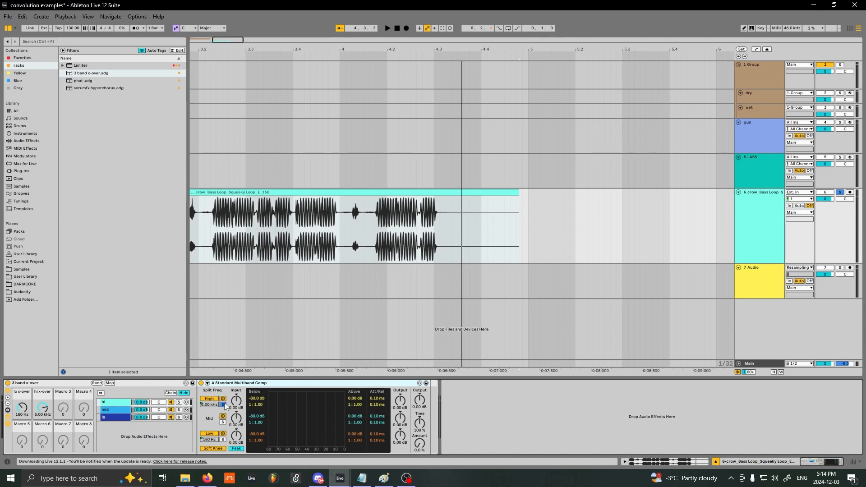
Step: Audition the rack's bands by soloing them during playback, leaving the mid band soloed
click(126, 410)
click(179, 410)
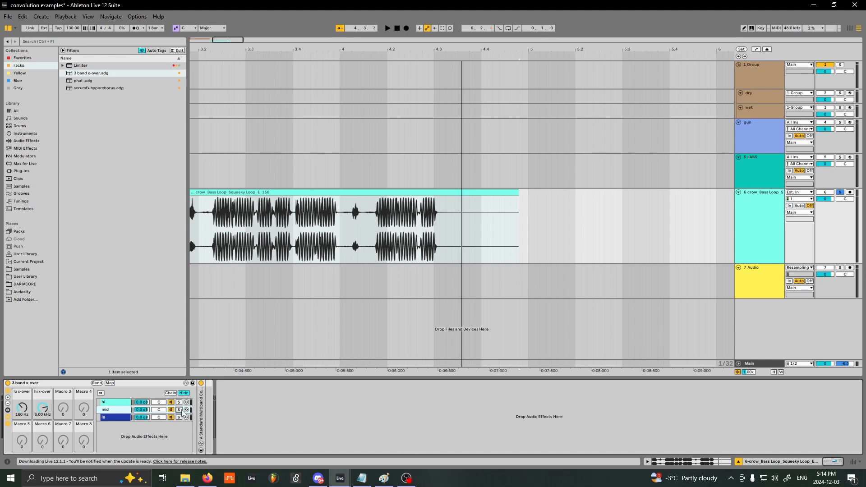
key(space)
double_click(201, 417)
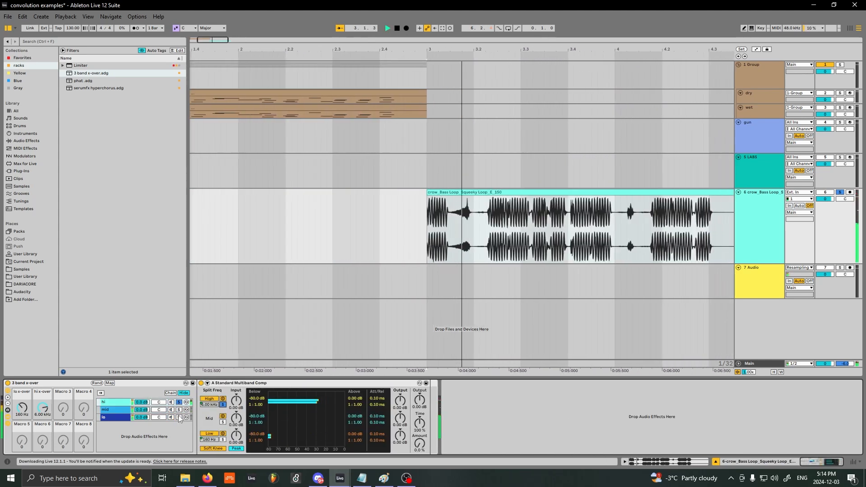
click(179, 417)
click(179, 410)
click(156, 418)
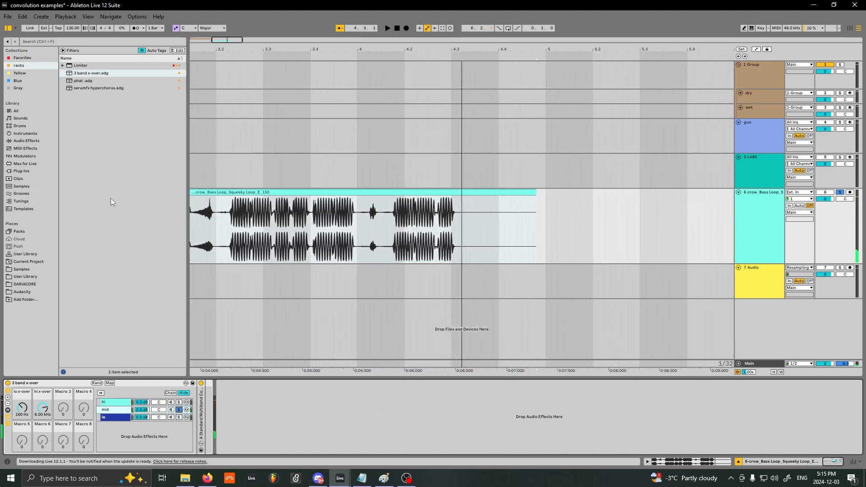
Step: Add kHs Convolver after the multiband compressor inside the 3 band x-over rack and open its window
click(23, 58)
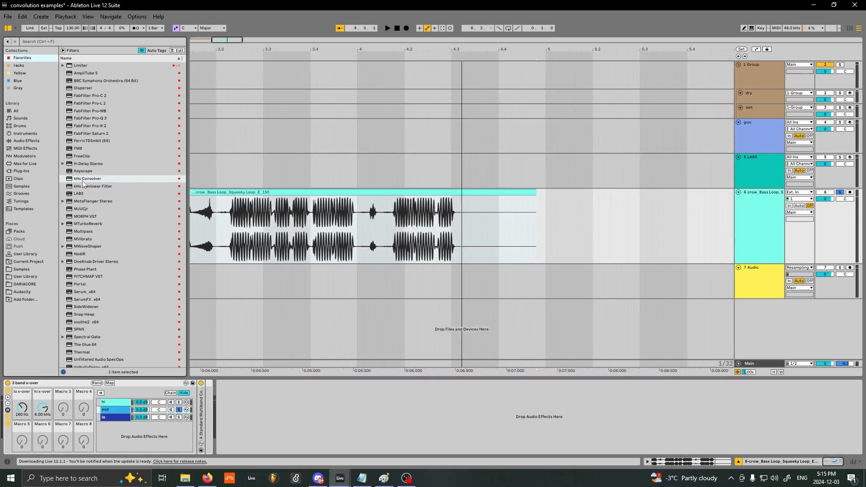
drag(83, 182, 211, 405)
key(space)
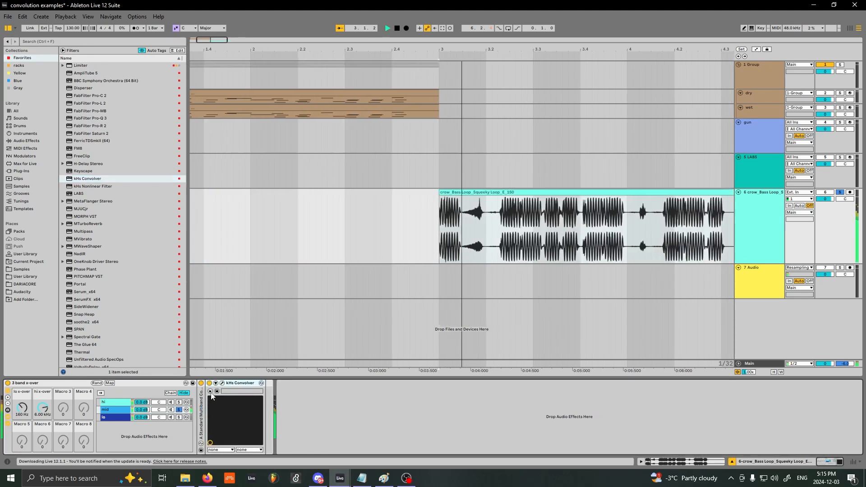
click(210, 392)
Step: Load the factory Synthetic impulse response Chord min7 into the mid-band kHs Convolver and play the bass loop
click(208, 243)
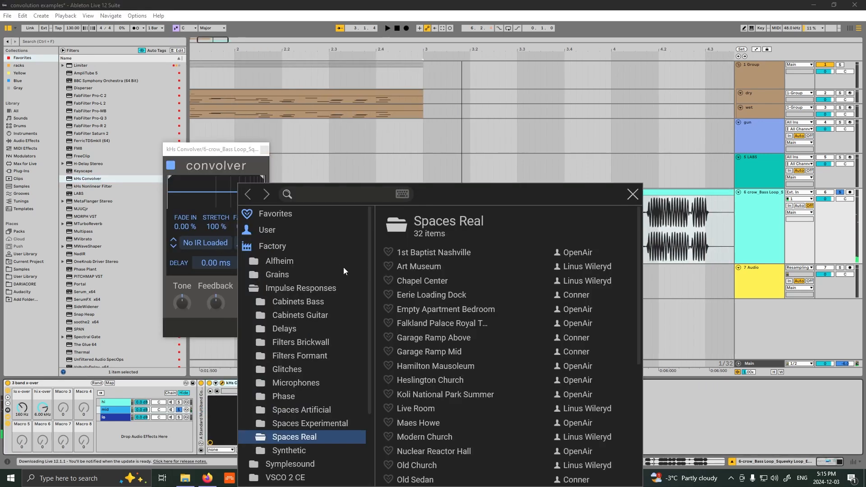
scroll(315, 434, down, 3)
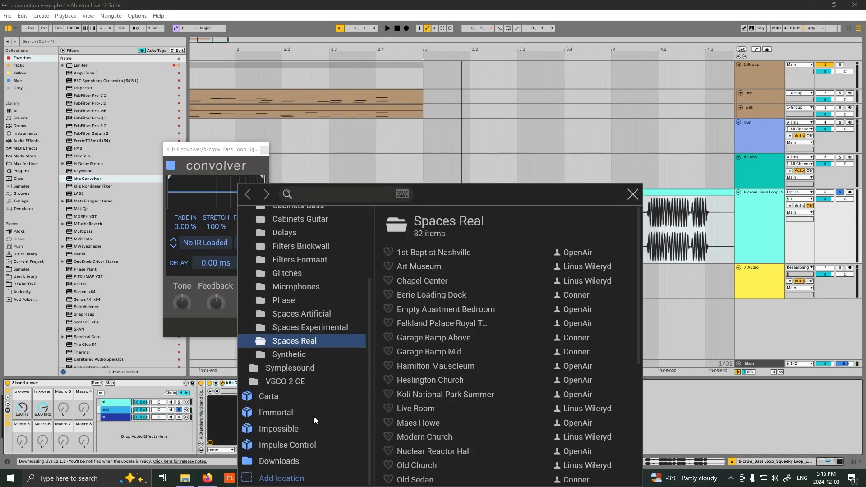
click(302, 356)
scroll(297, 286, up, 2)
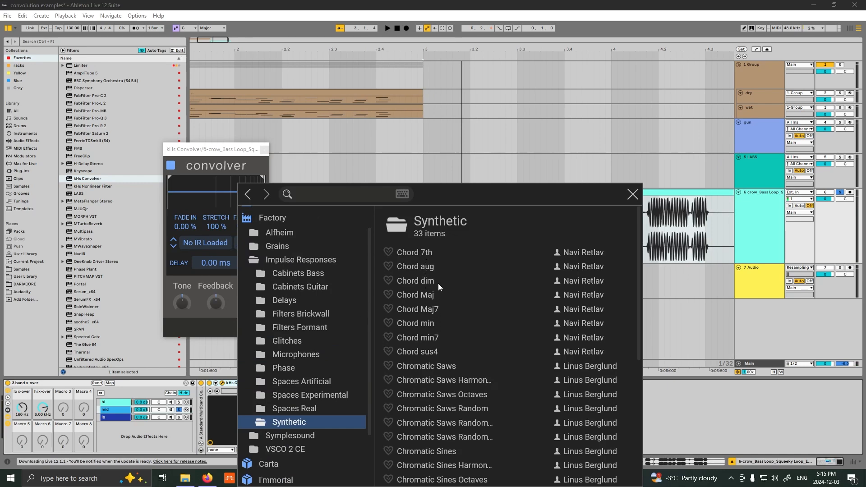
click(427, 340)
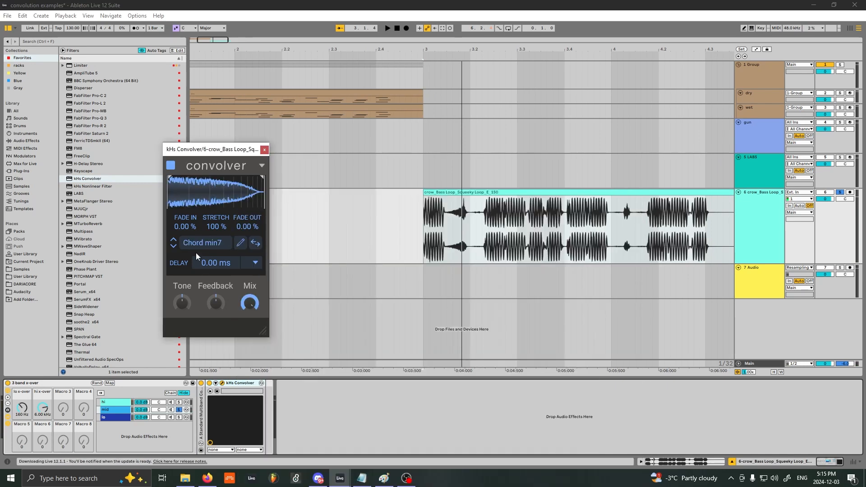
key(space)
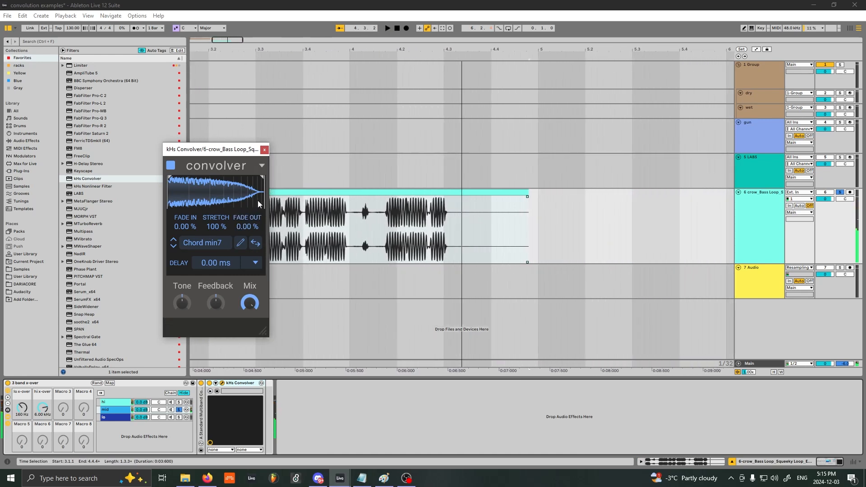
Step: Trim the start and end of the Chord min7 impulse, set its fade out to 100 %, and play the loop
drag(216, 150, 679, 144)
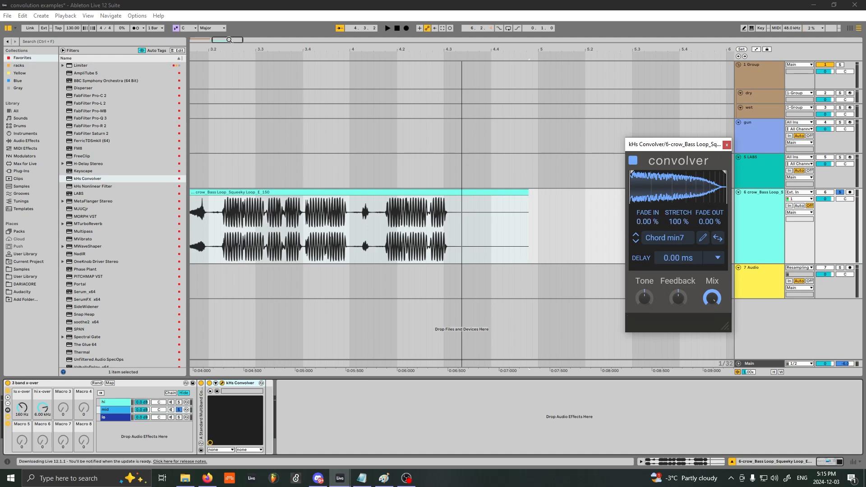
ctrl+scroll(272, 243, down, 2)
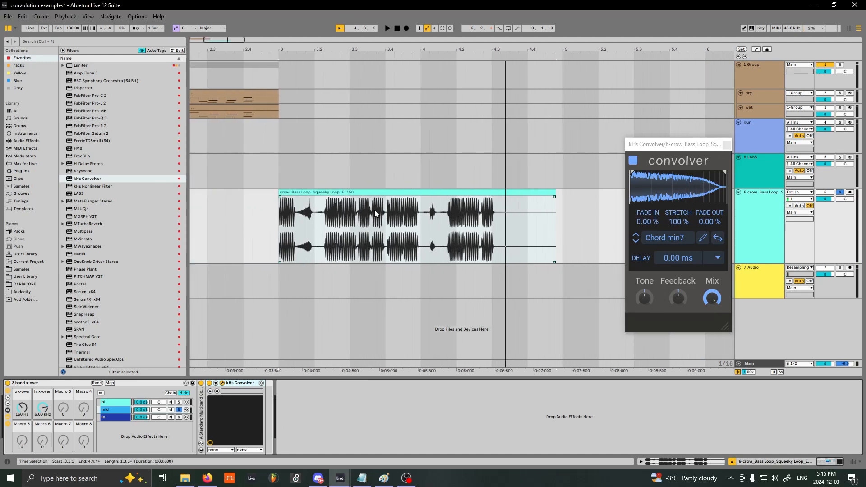
drag(677, 144, 590, 169)
ctrl+scroll(367, 234, up, 2)
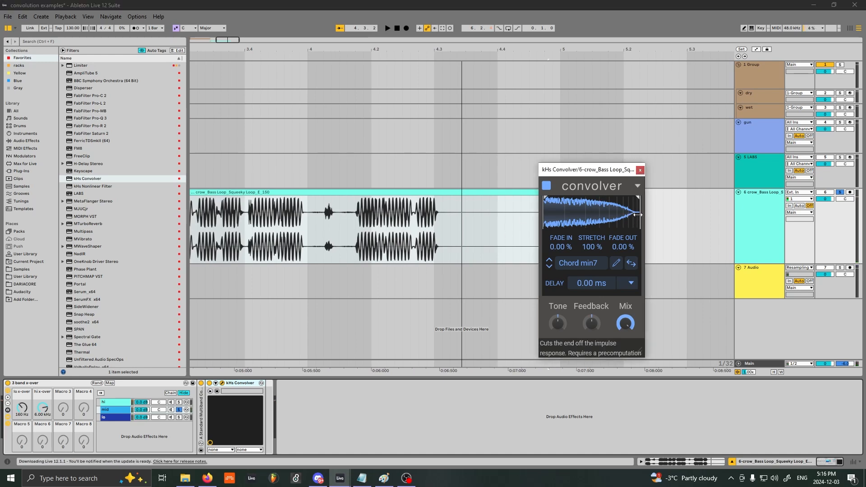
drag(637, 215, 601, 221)
key(space)
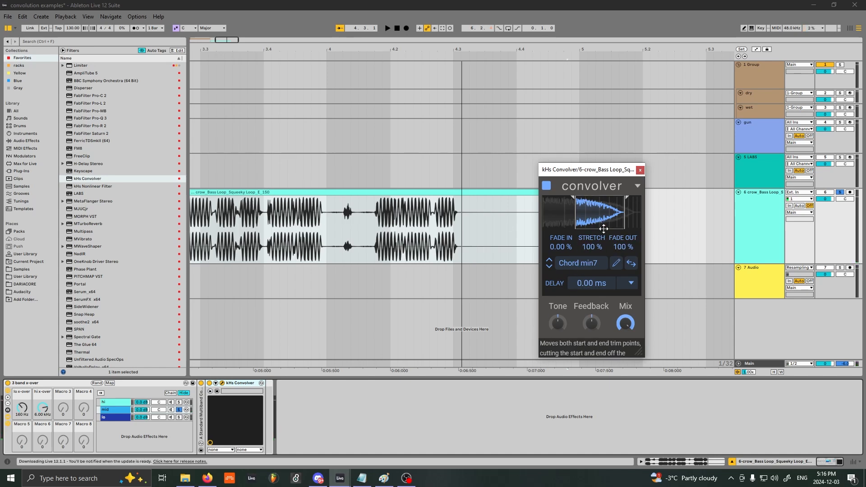
Step: Set the impulse's stretch to 80 % and shift its trimmed region earlier while auditioning the bass loop
drag(592, 247, 591, 264)
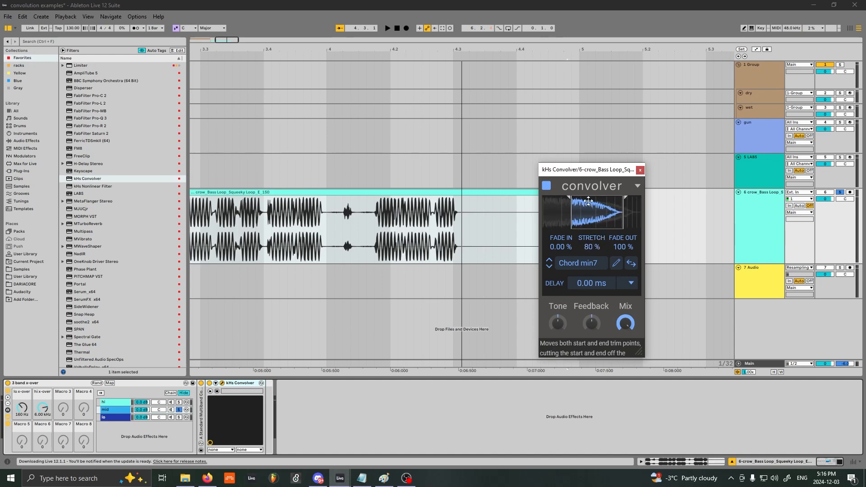
key(space)
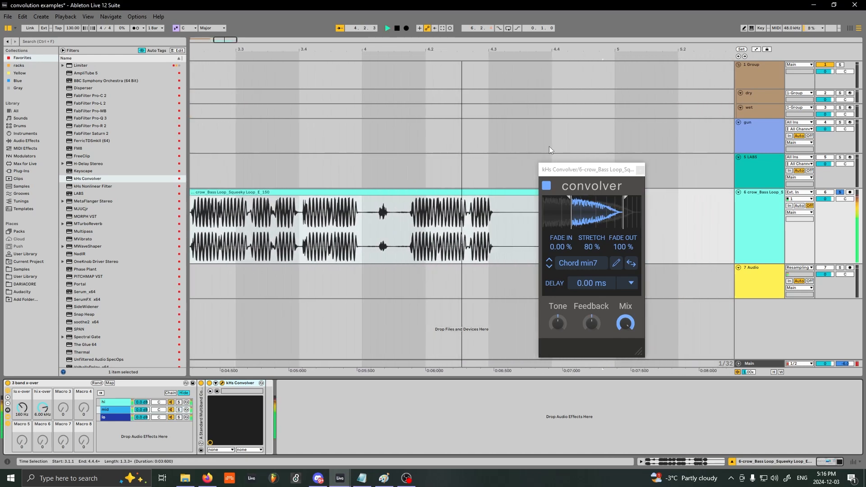
drag(586, 212, 567, 212)
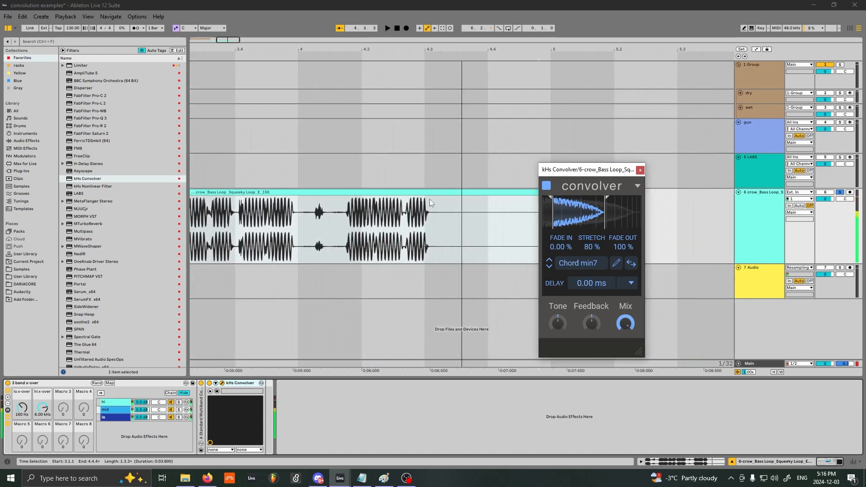
key(ctrl+alt+p)
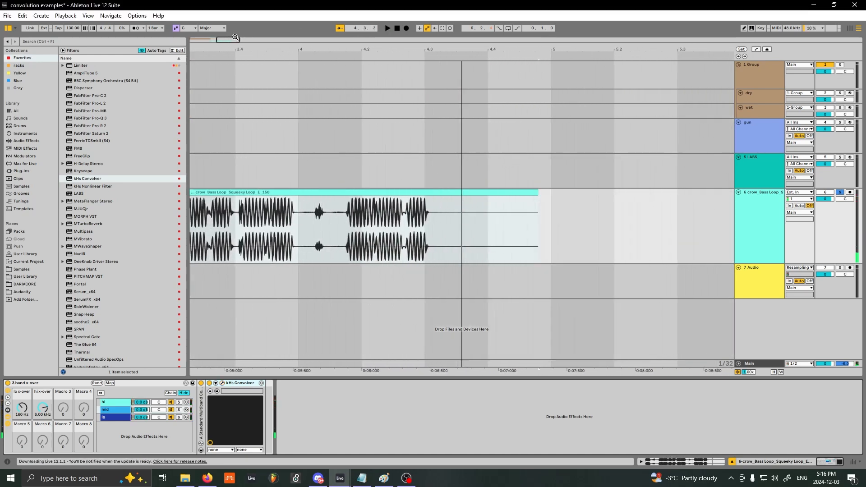
drag(234, 38, 235, 54)
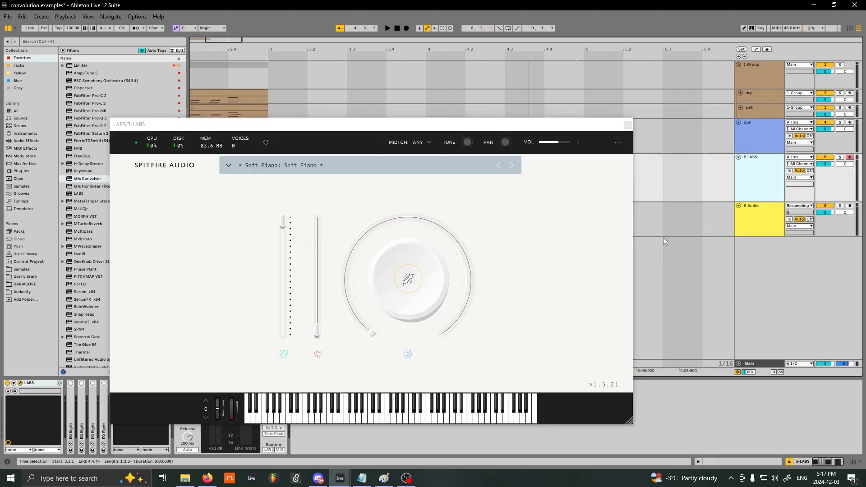
Step: Audition the LABS Soft Piano with its effects bypassed and close the instrument's window
drag(474, 130, 572, 114)
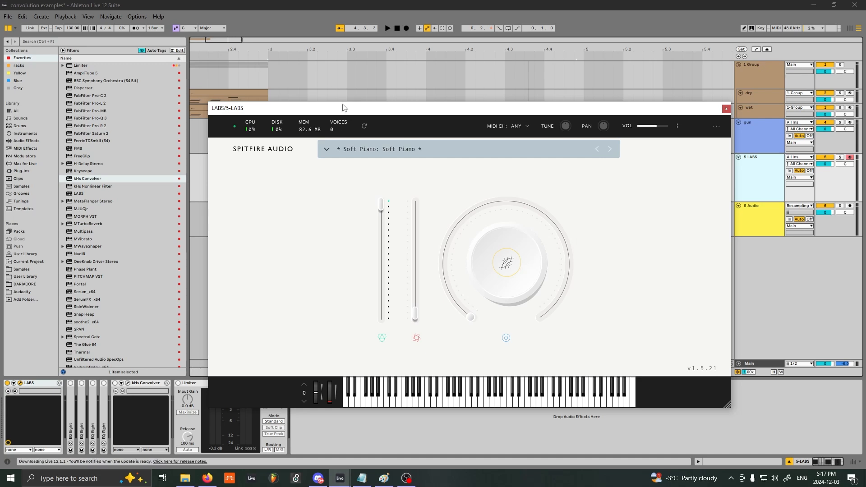
drag(344, 113, 296, 108)
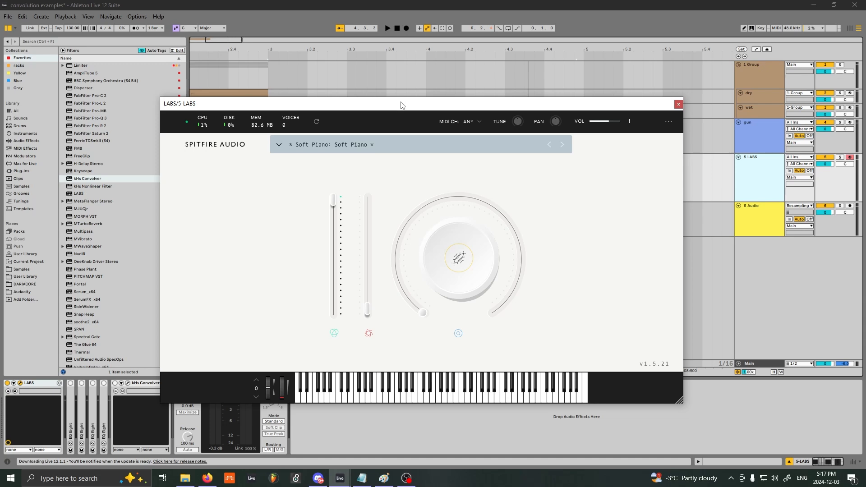
drag(402, 105, 414, 95)
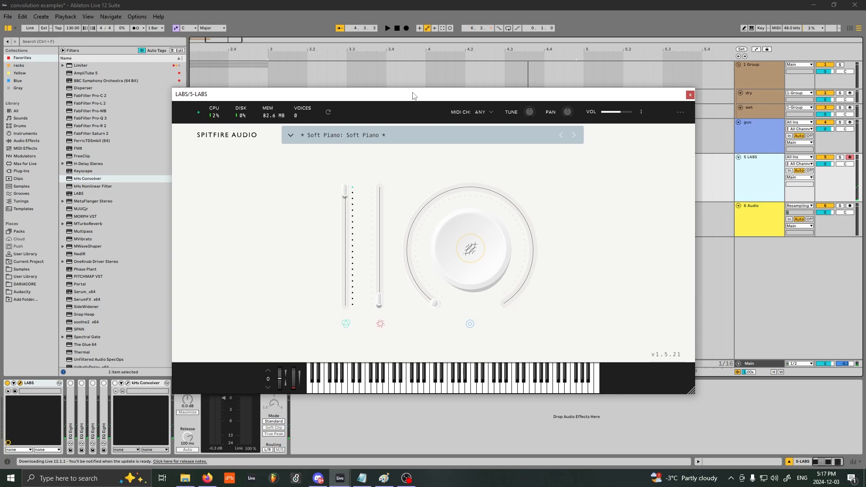
click(690, 94)
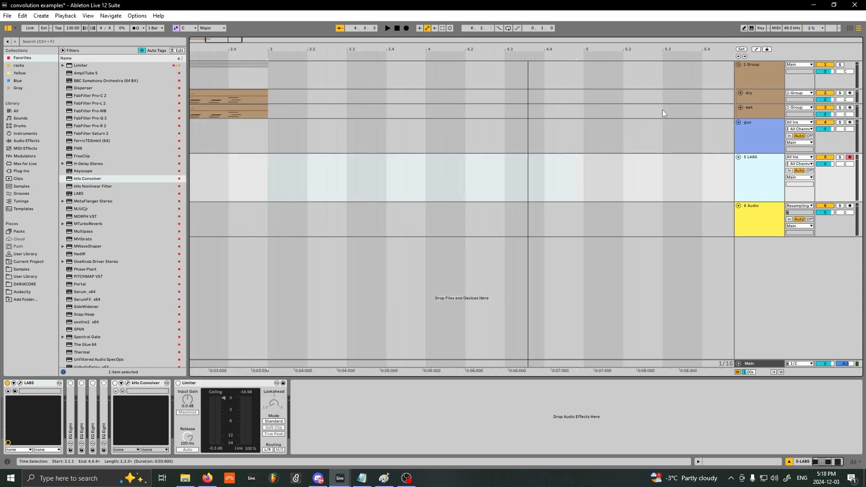
Step: Enable and open kHs Convolver on the LABS track and search the sample library for "water"
click(127, 383)
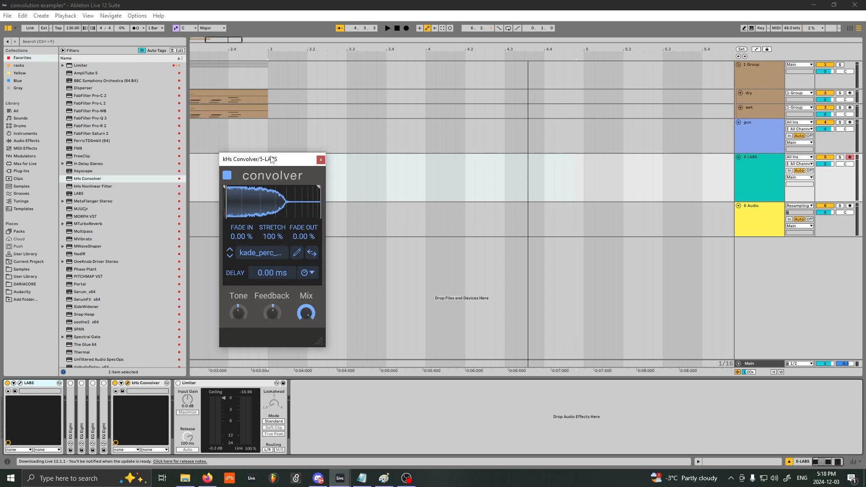
drag(270, 158, 379, 168)
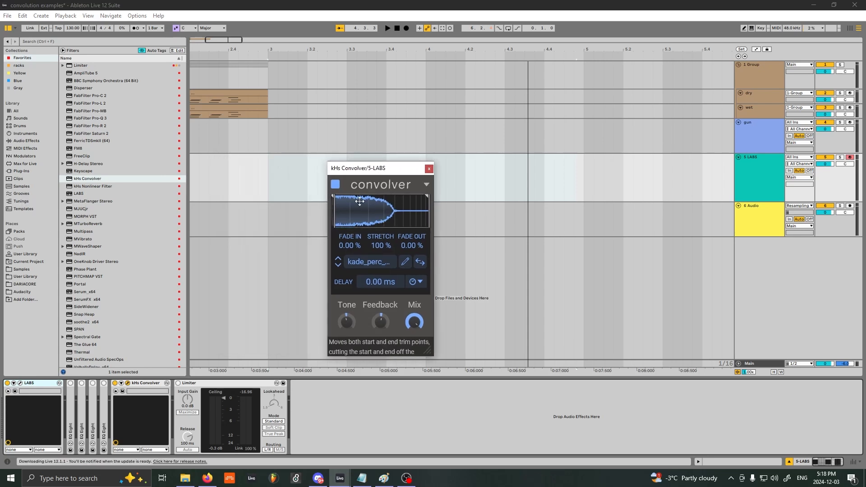
click(20, 186)
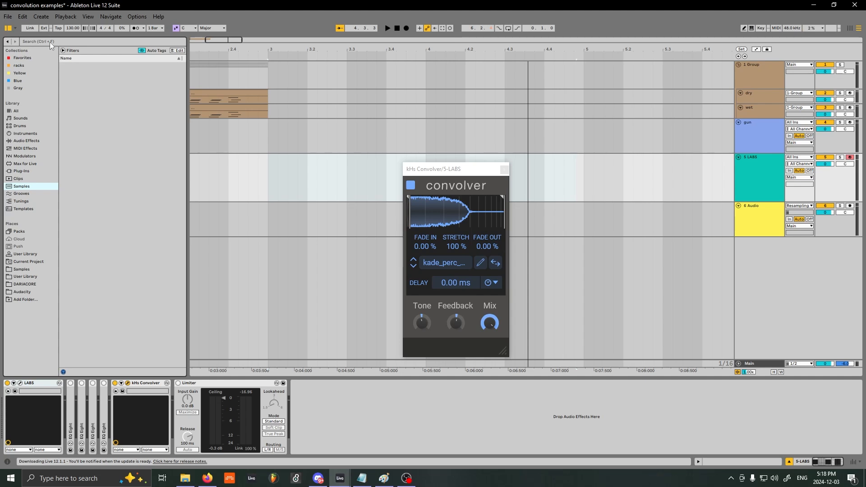
click(51, 42)
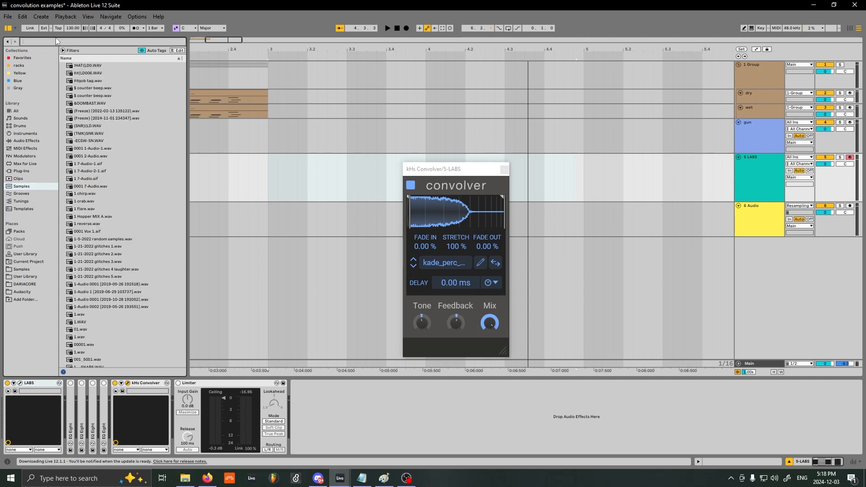
text(water)
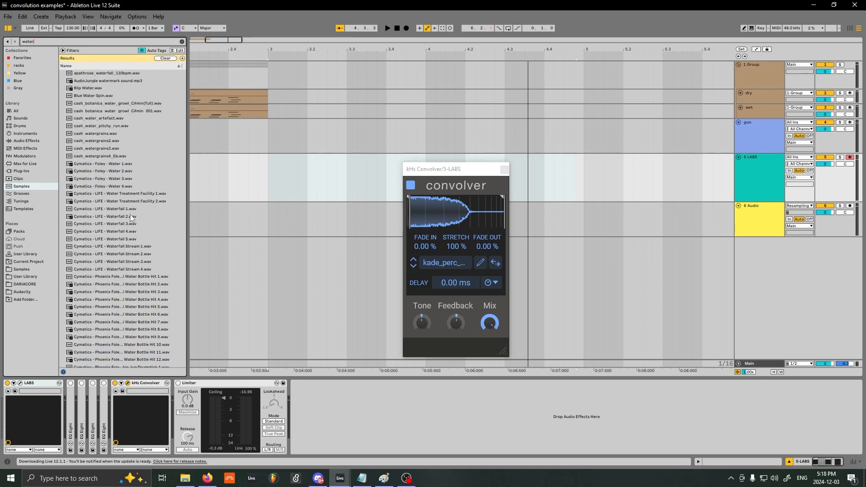
scroll(146, 155, down, 5)
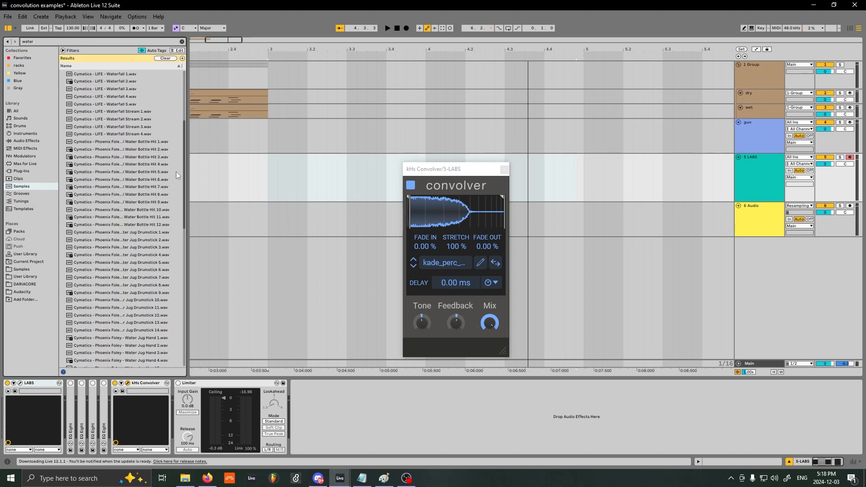
drag(176, 171, 186, 299)
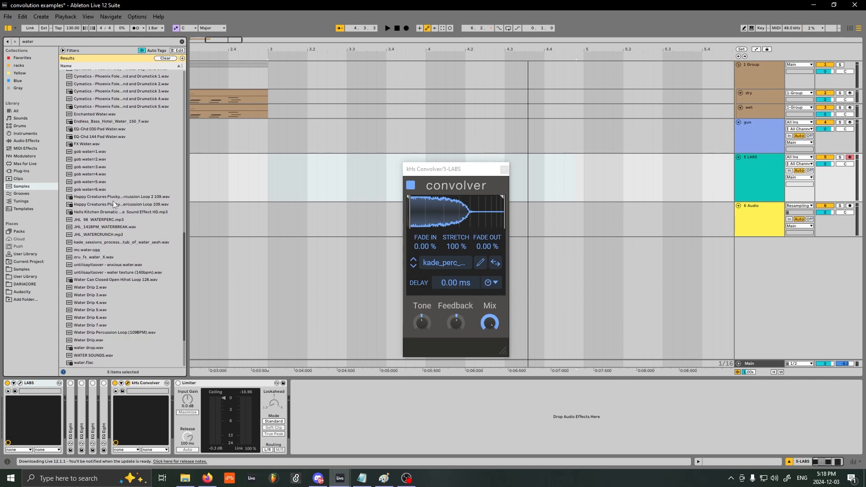
Step: Load gob waterr3.wav into the convolver as its impulse response, trim off its beginning, and close the plug-in window
click(95, 167)
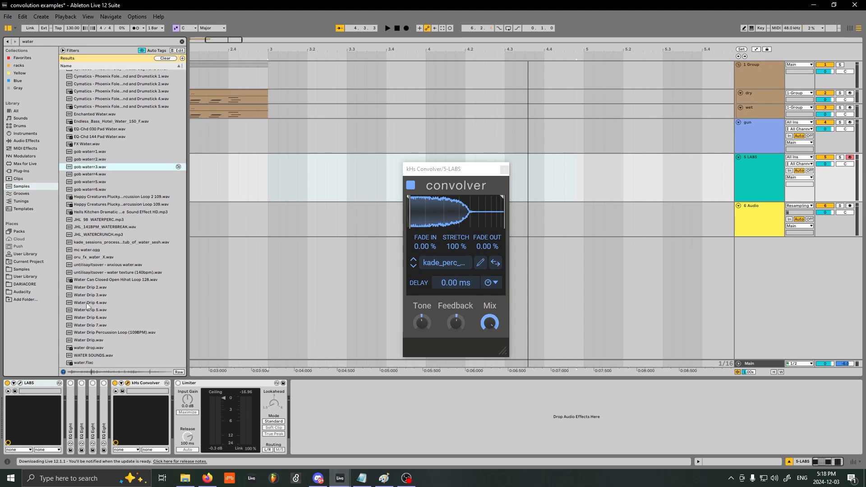
drag(91, 167, 468, 214)
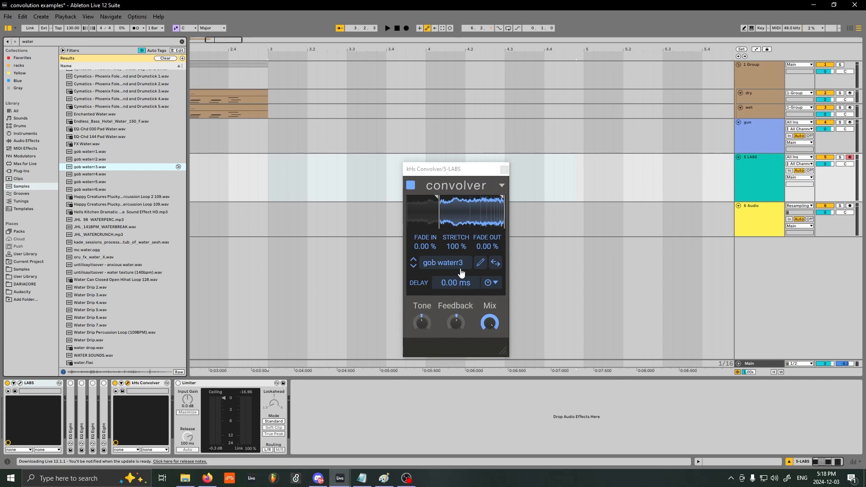
click(504, 170)
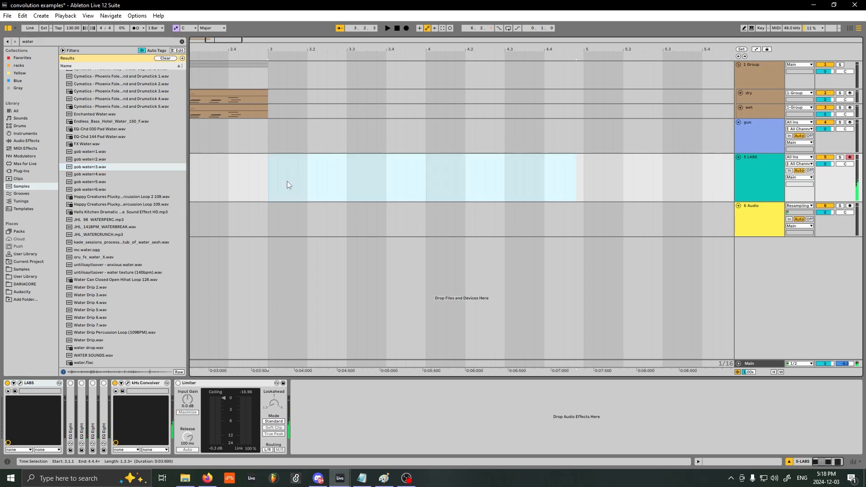
Step: Check the Soft Piano preset in the LABS window and close it again
click(272, 180)
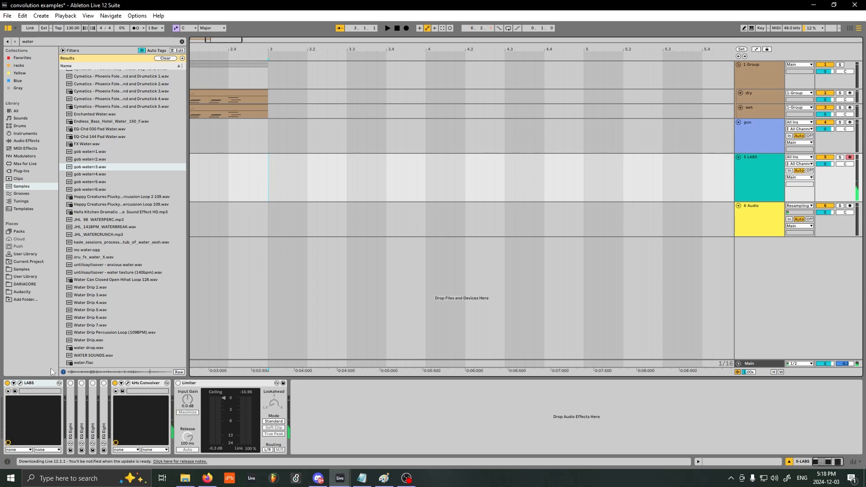
click(21, 382)
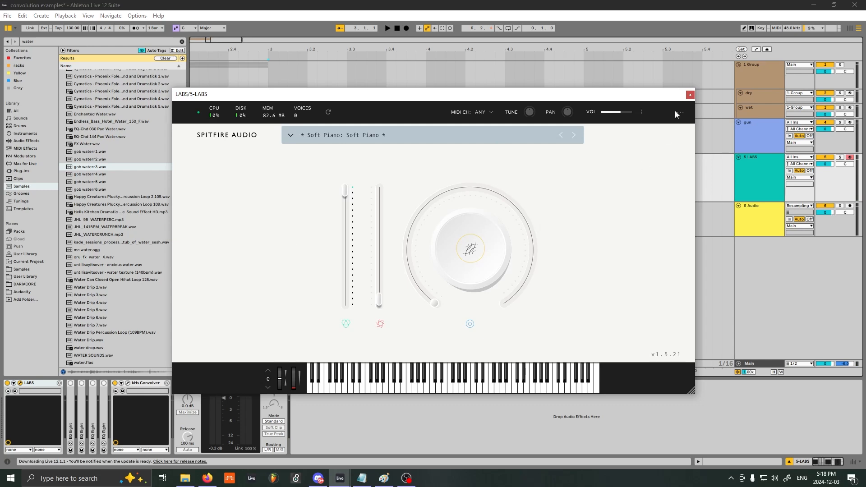
click(690, 94)
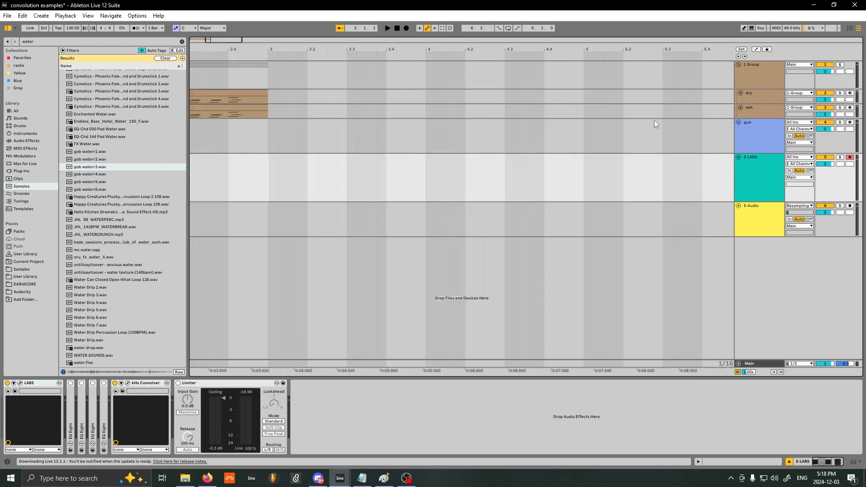
Step: Turn on the four EQ Eights between LABS and the convolver and unfold the last one
double_click(70, 397)
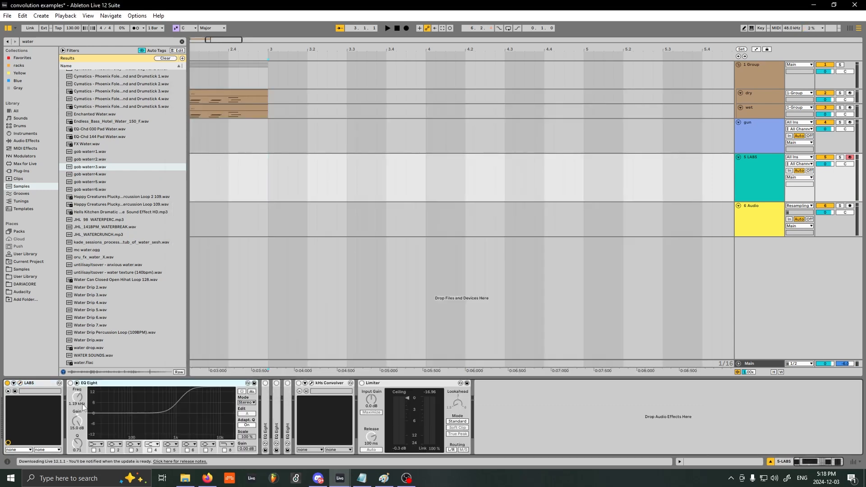
click(70, 383)
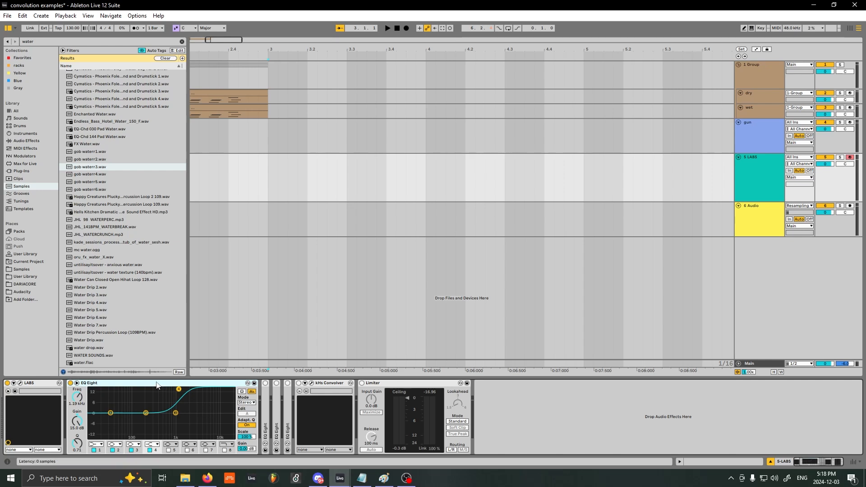
double_click(71, 386)
click(92, 383)
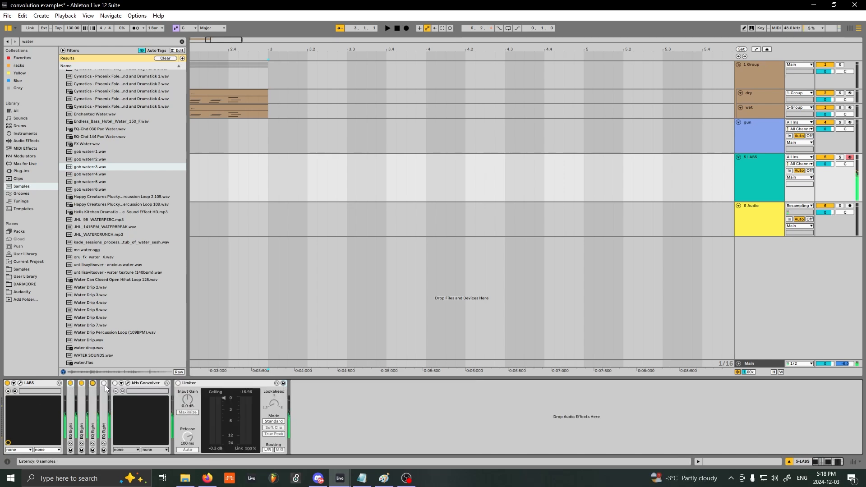
click(104, 383)
double_click(104, 403)
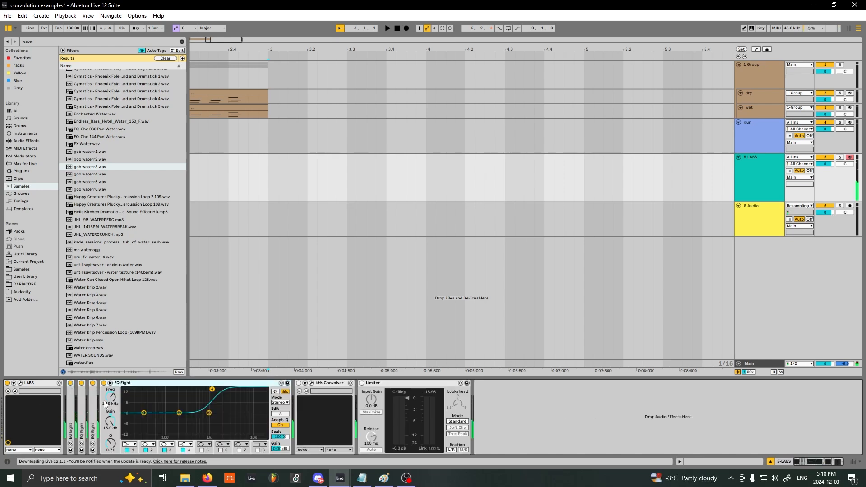
Step: Fold the last EQ Eight, open the kHs Convolver window on the LABS track, and switch the convolver on
double_click(148, 383)
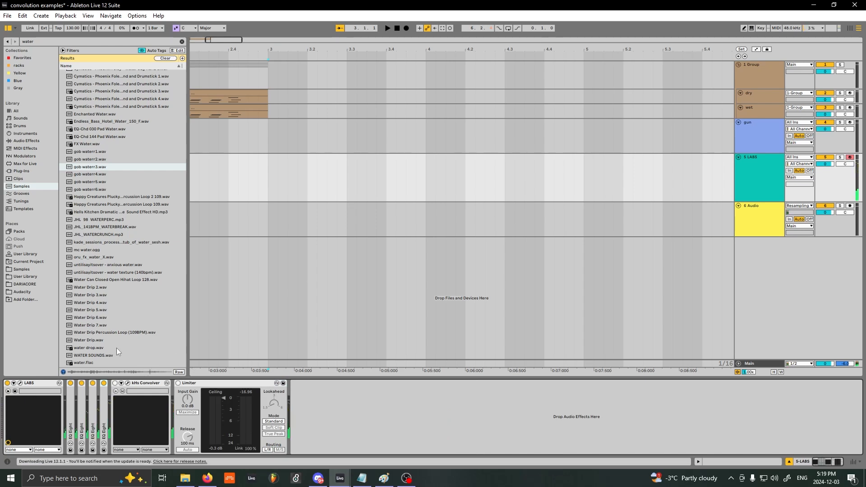
click(122, 391)
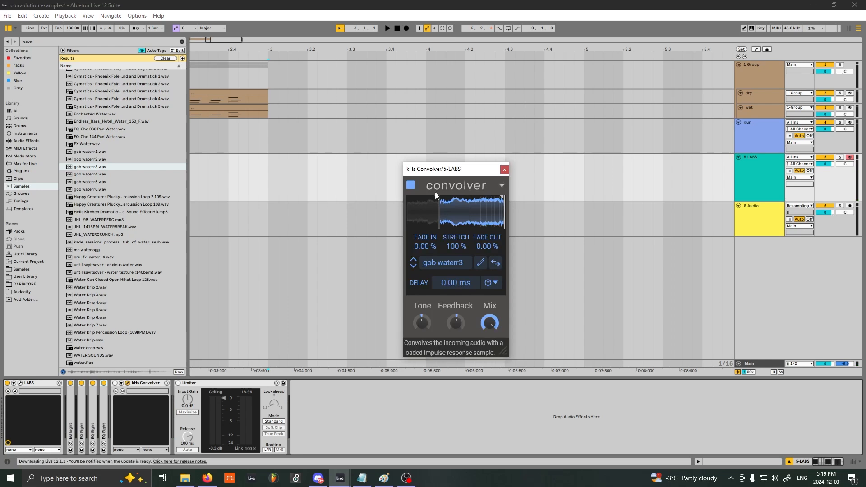
drag(434, 168, 361, 178)
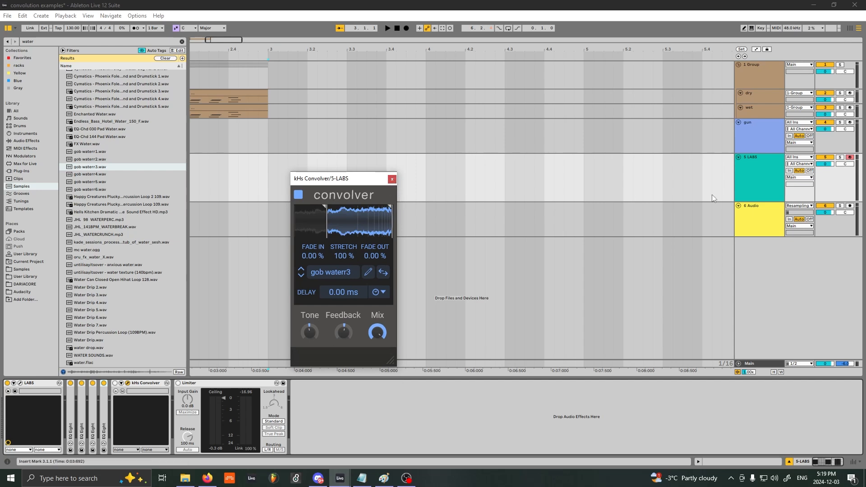
drag(376, 226, 404, 217)
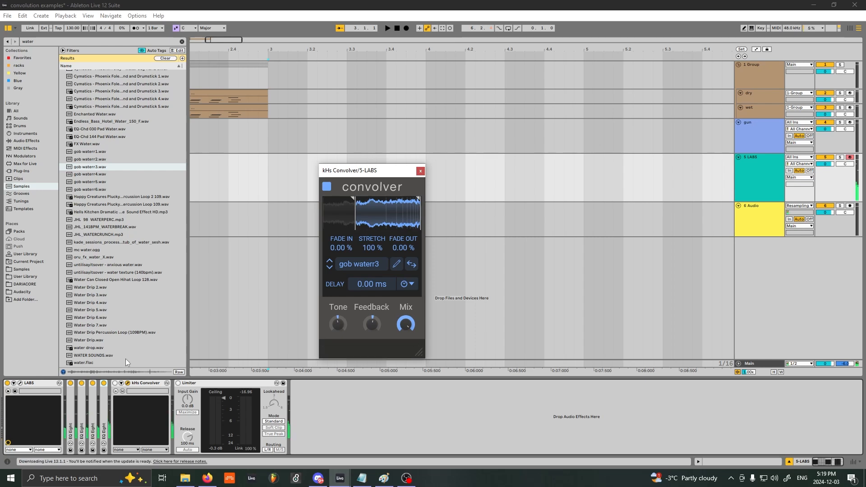
click(446, 191)
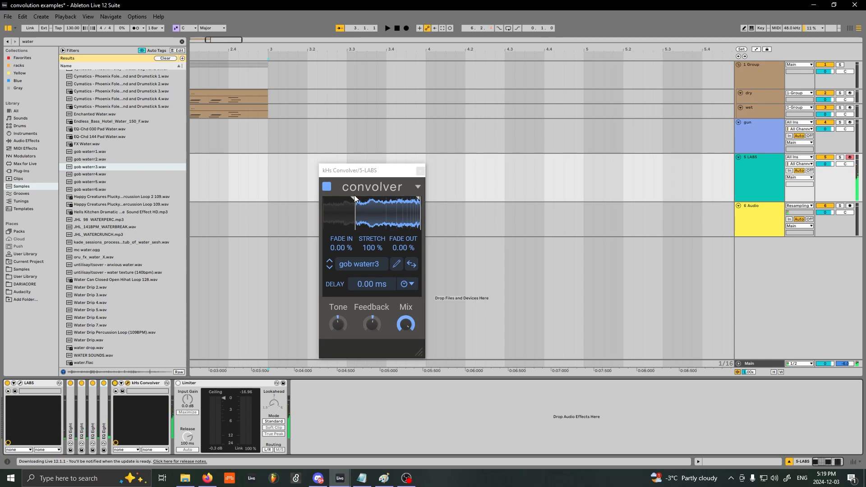
Step: Shift the gob waterr3 impulse's trim range to the sample's beginning, extend it almost to the end, and set the stretch to 51 %
drag(412, 217, 382, 218)
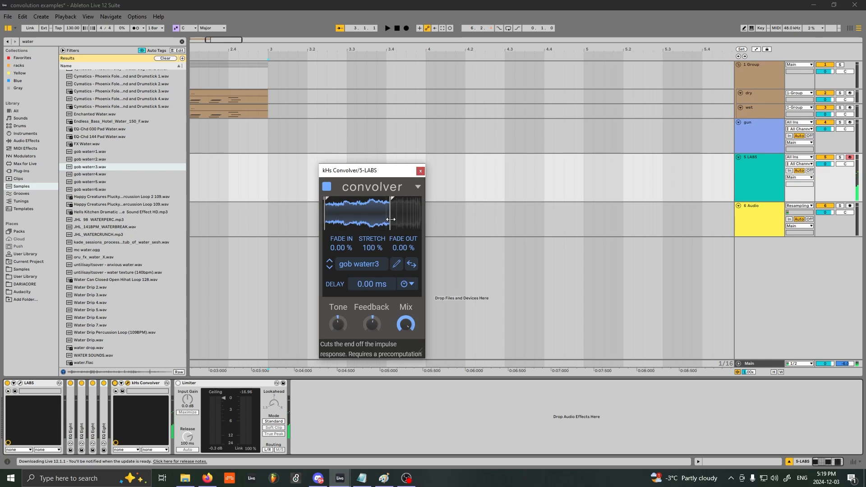
drag(372, 248, 372, 269)
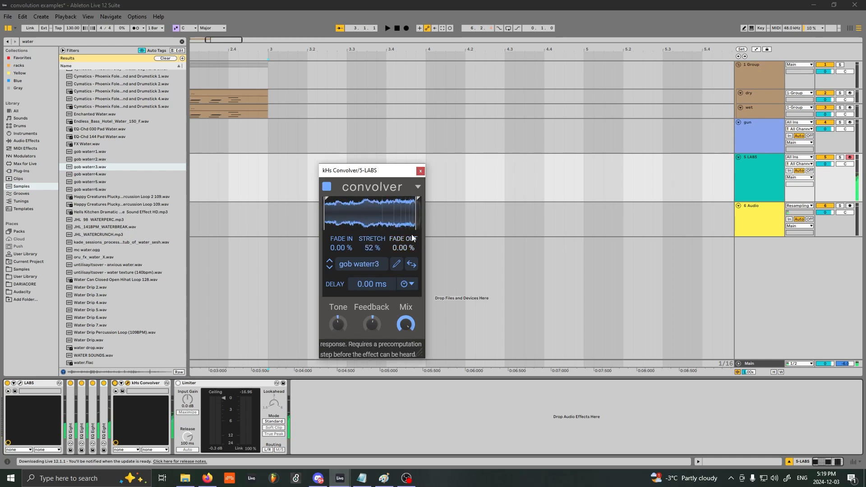
drag(375, 248, 372, 247)
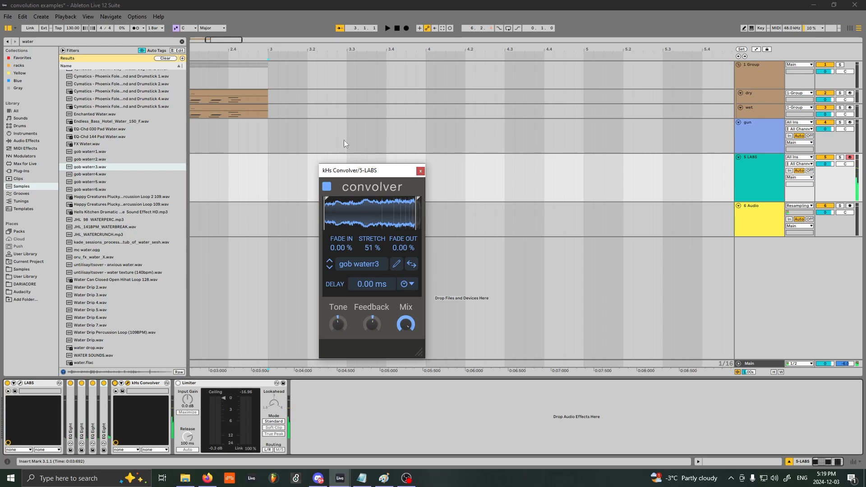
Step: Raise the convolver's Tone above its centre position and set the impulse stretch to 72 %
drag(377, 174, 311, 171)
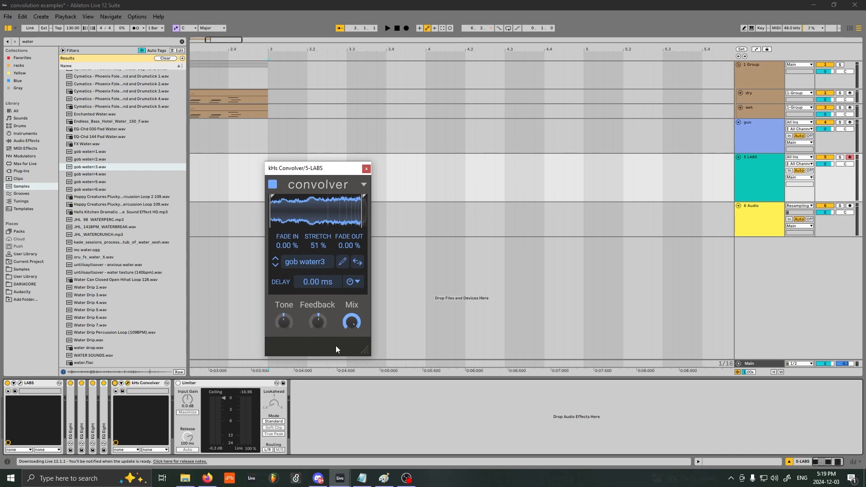
mouse_move(320, 320)
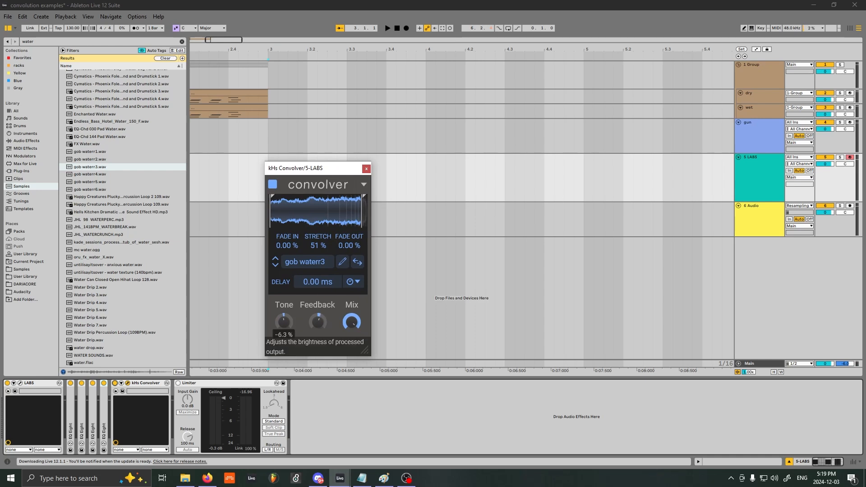
drag(283, 321, 283, 313)
mouse_move(318, 244)
mouse_down()
mouse_move(318, 235)
mouse_move(318, 243)
mouse_up()
mouse_move(327, 245)
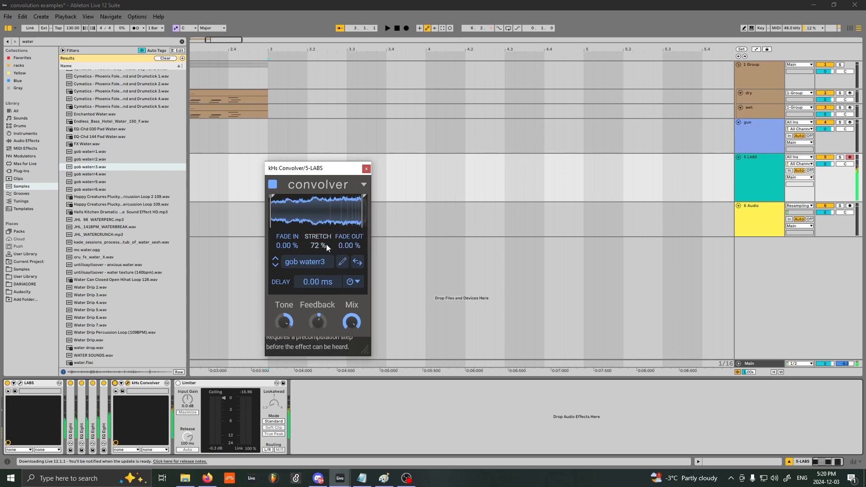
Step: Turn on the Limiter after the convolver and set the impulse stretch to 172 %
click(177, 378)
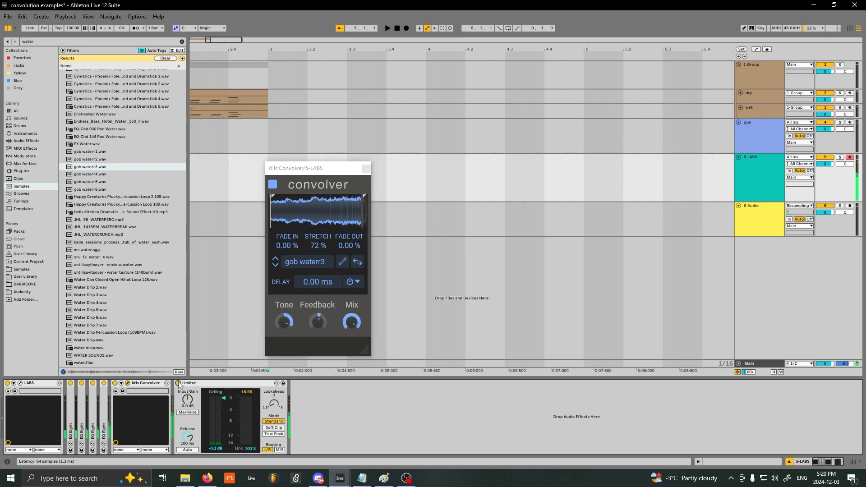
mouse_move(289, 312)
drag(318, 245, 318, 244)
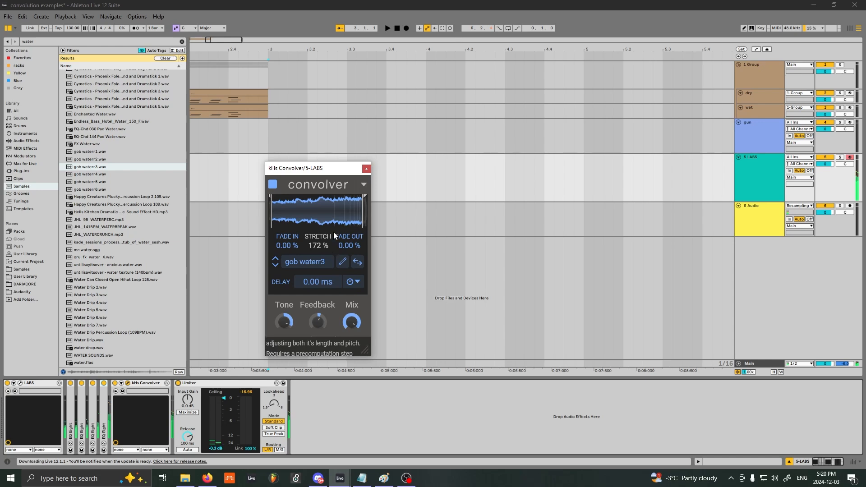
drag(336, 173, 437, 175)
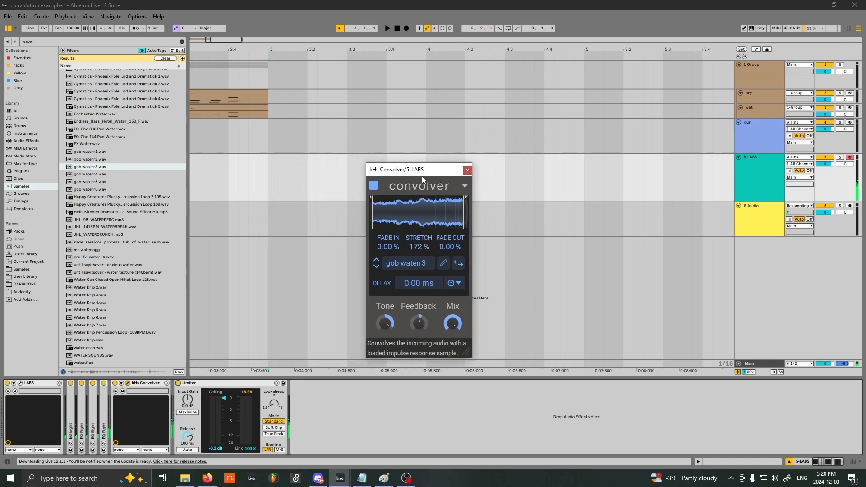
Step: Search the sample library for "forest" and preview Cymatics - LIFE - Forest 1.wav
click(138, 40)
key(ctrl+a)
text(forest)
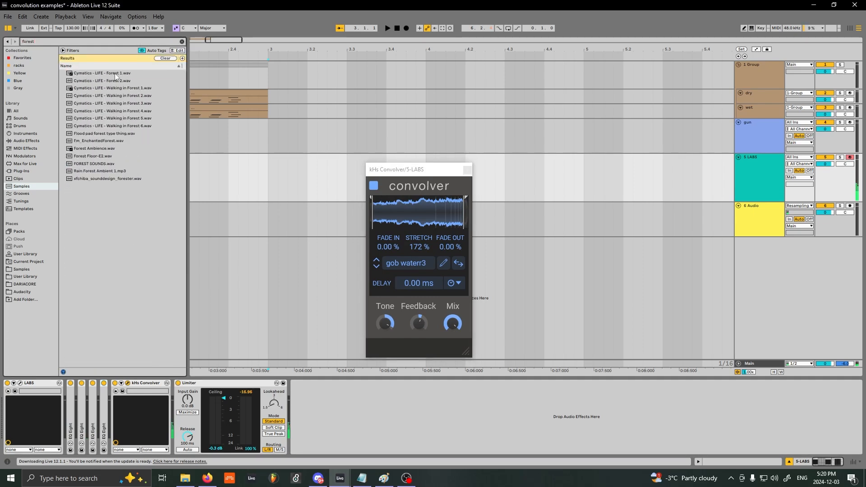
click(114, 74)
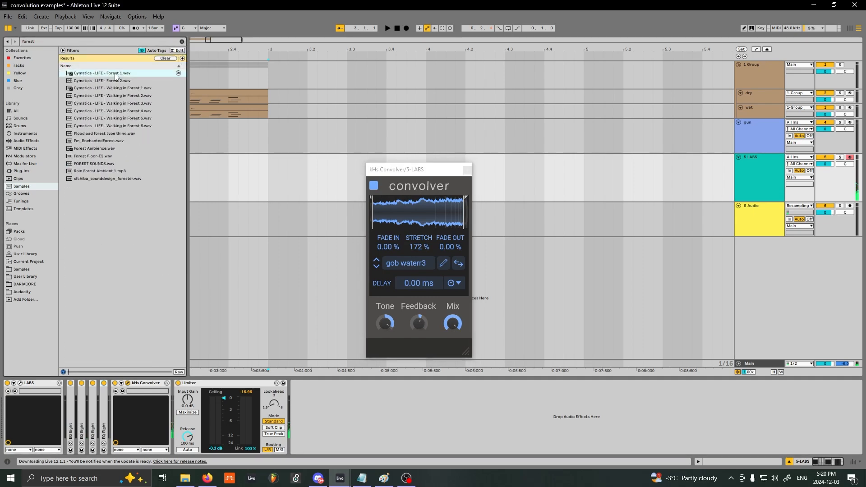
Step: Search the samples for "birds", preview the chirping samples, and load Cymatics - LIFE - Stream and Birds 1.wav as the convolver's impulse response
click(120, 41)
text(bird)
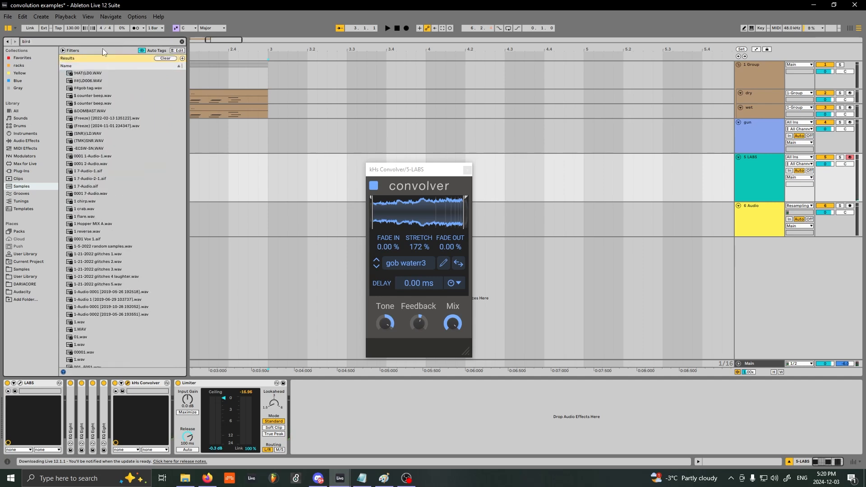
text(s)
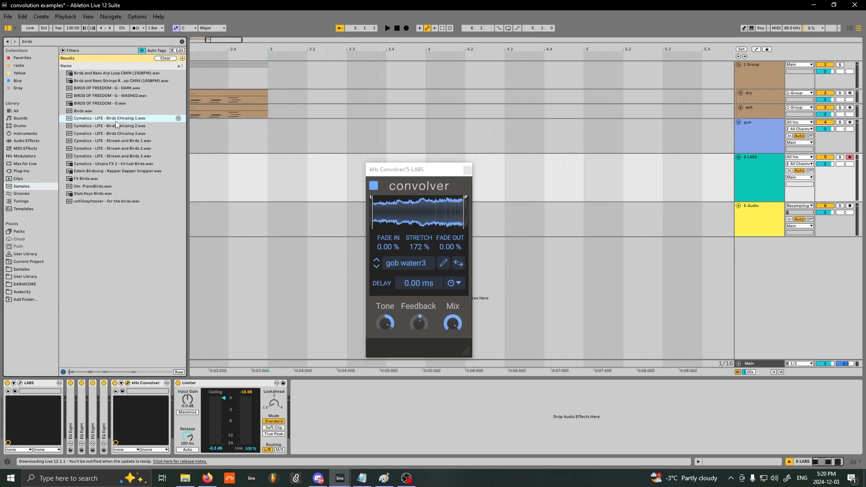
click(115, 125)
click(115, 134)
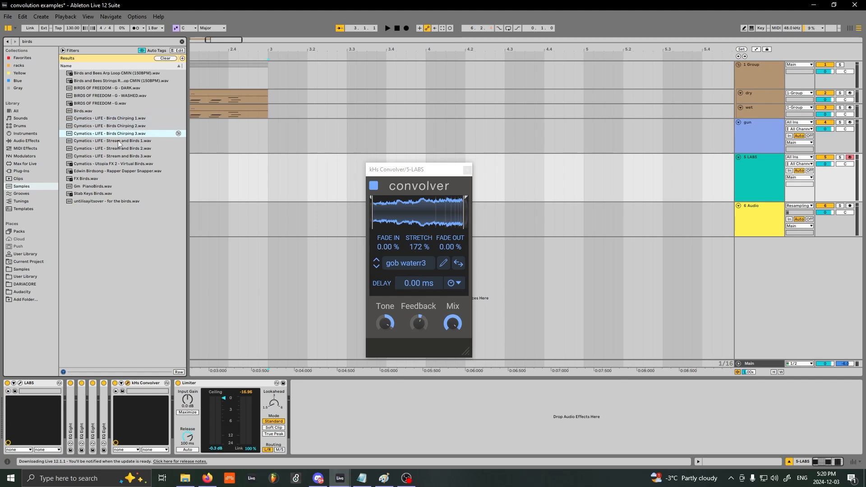
click(118, 142)
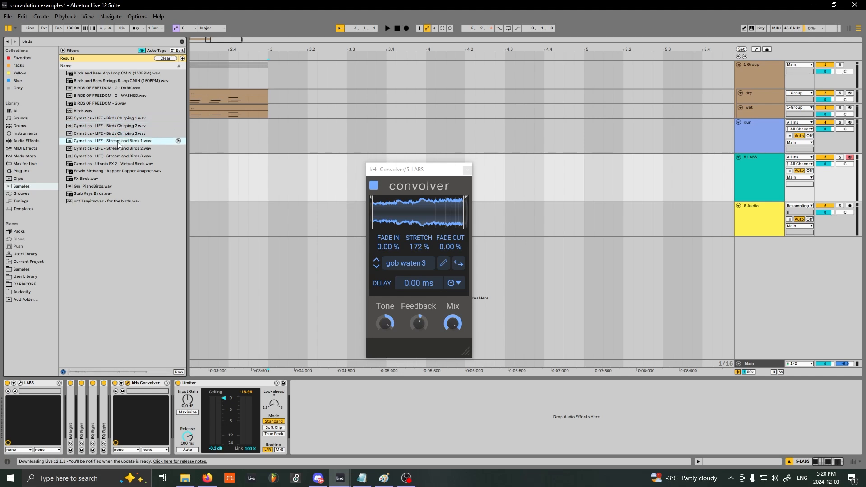
drag(295, 209, 410, 217)
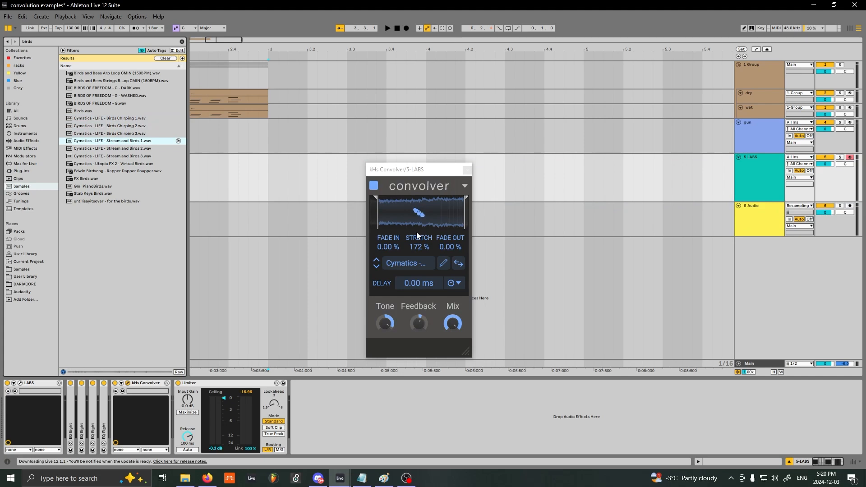
Step: Shorten the bird impulse from its end, extend it back to full length, and set Fade Out to 16.7 %
drag(465, 212, 411, 220)
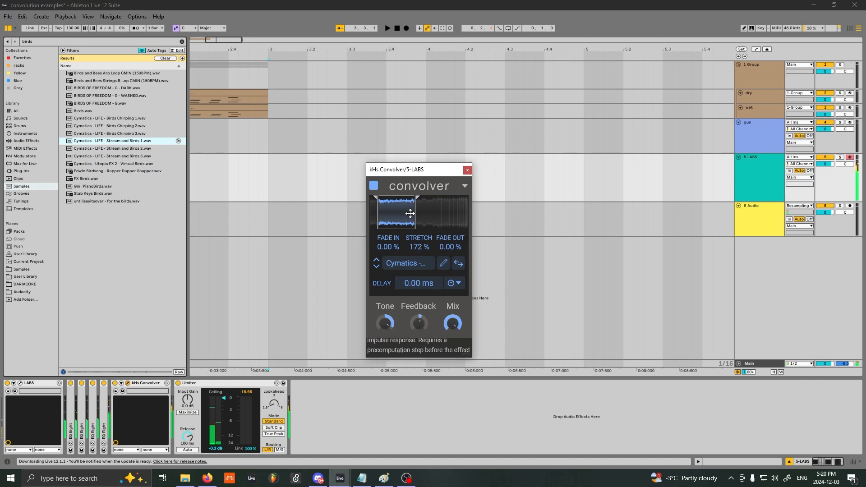
mouse_move(416, 198)
mouse_down()
mouse_move(486, 225)
mouse_move(450, 243)
mouse_up()
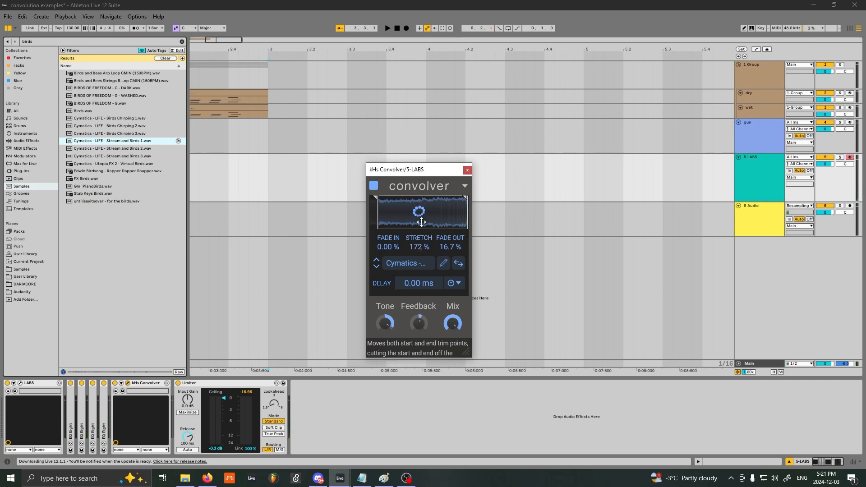
drag(420, 214, 433, 211)
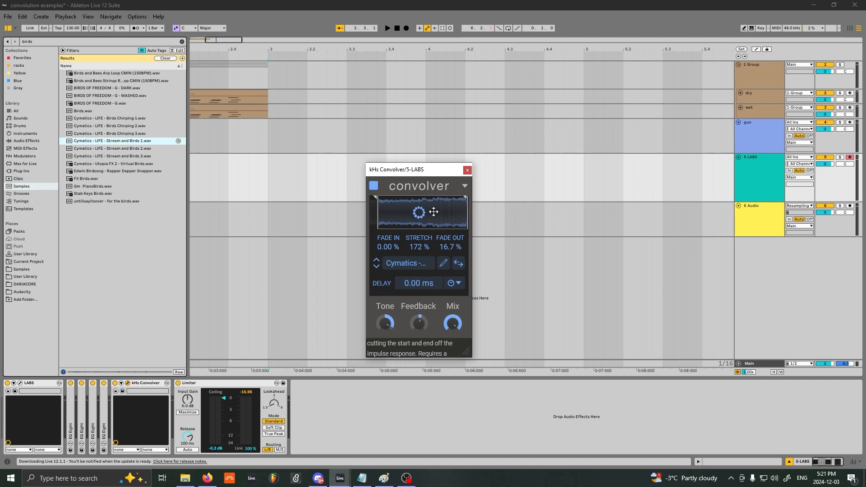
drag(427, 169, 486, 175)
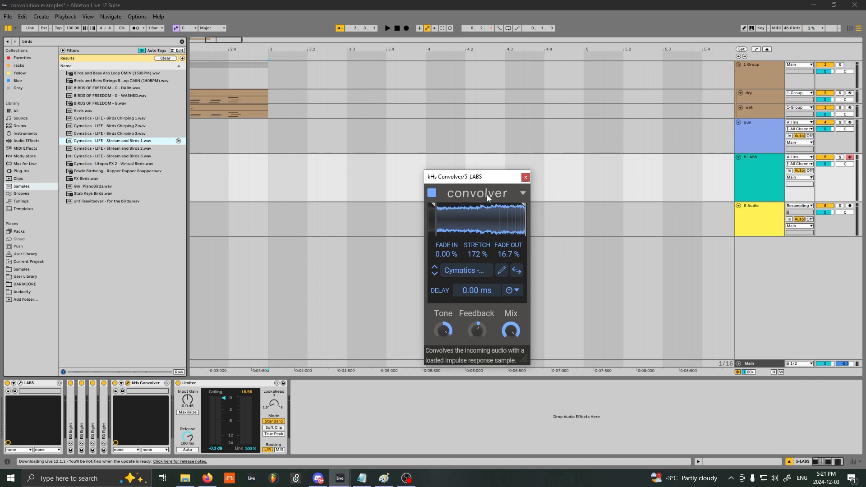
drag(486, 177, 389, 153)
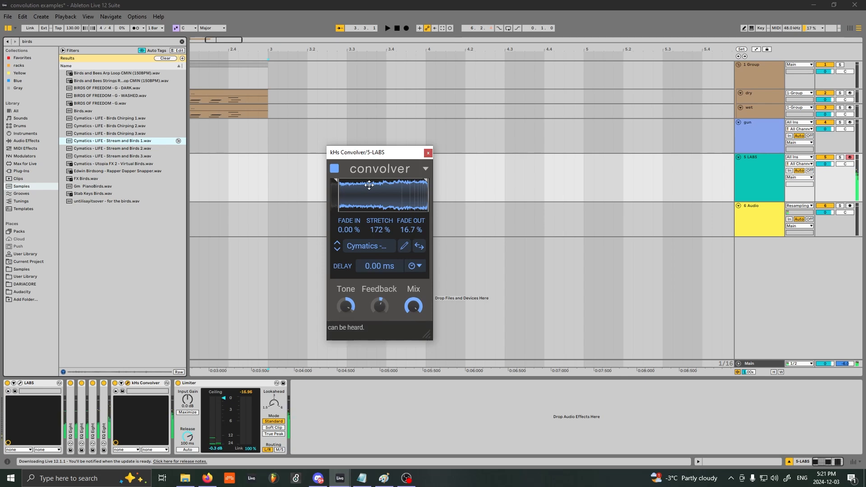
drag(377, 161, 592, 215)
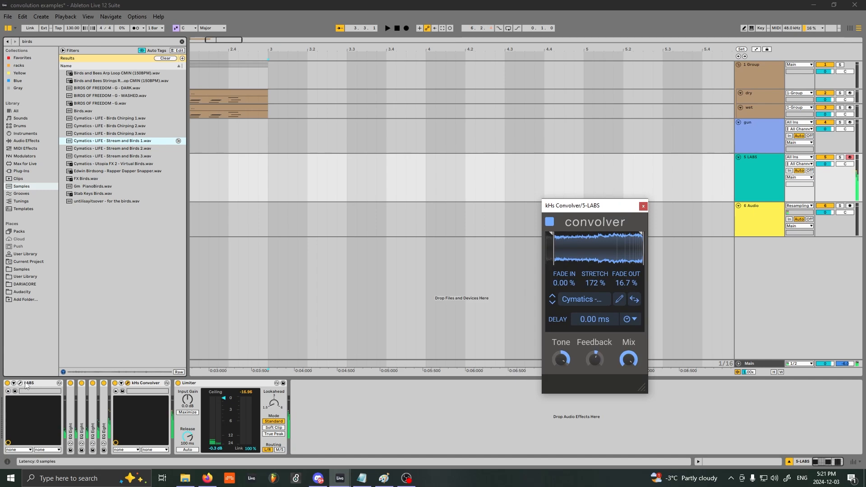
drag(586, 205, 382, 152)
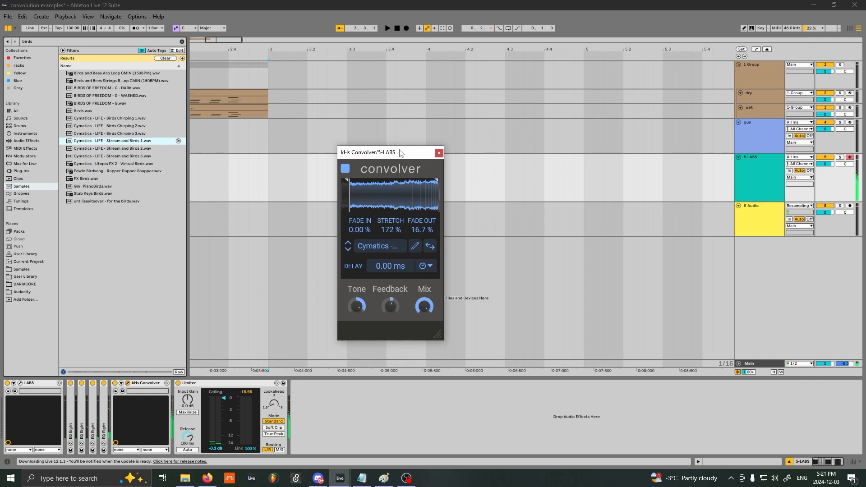
drag(400, 153, 327, 148)
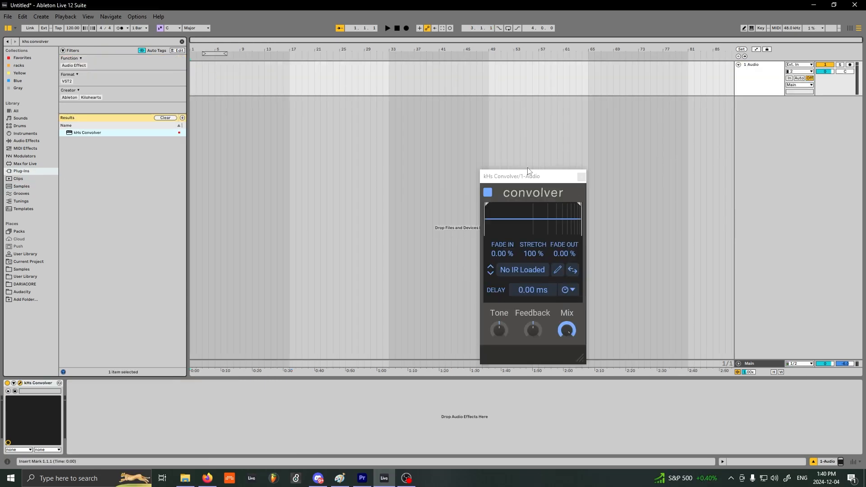
drag(528, 168, 409, 168)
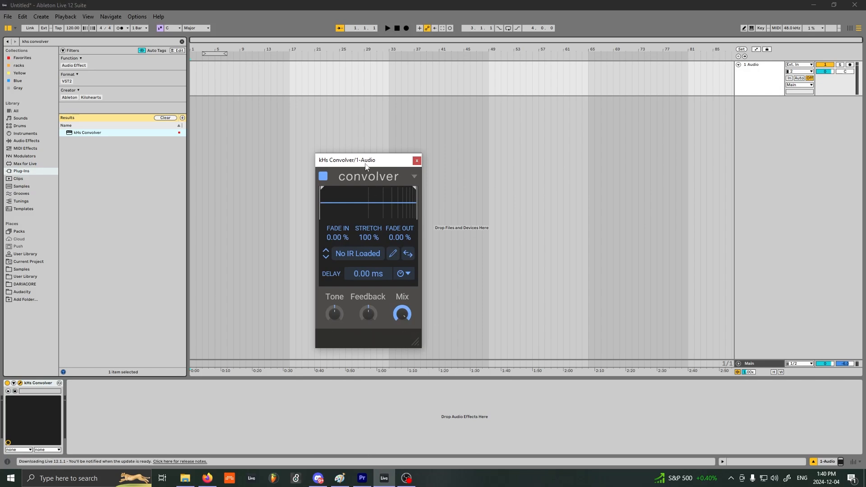
drag(366, 167, 348, 154)
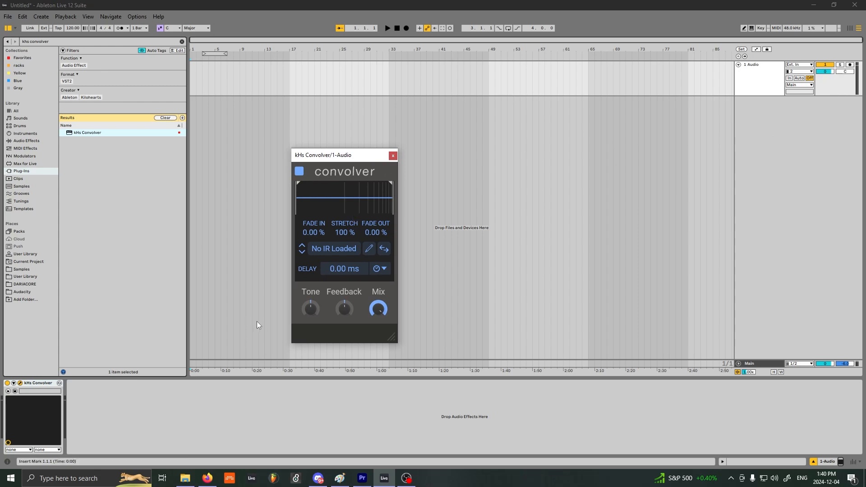
drag(354, 156, 441, 193)
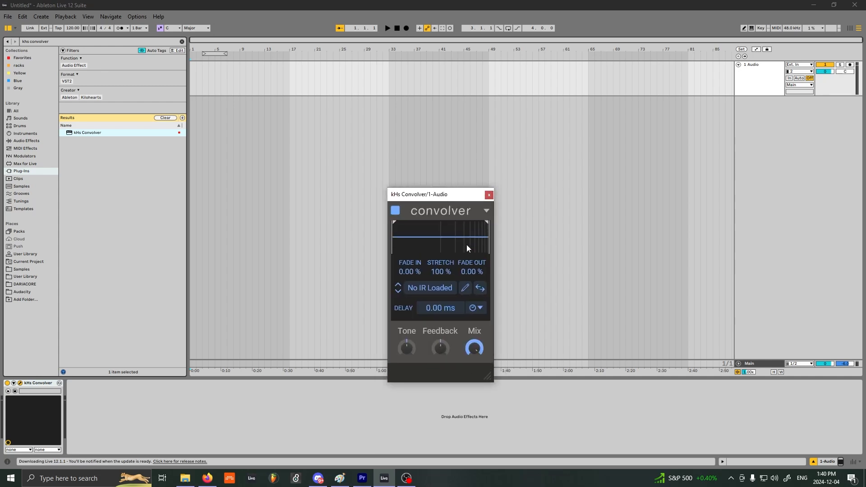
drag(466, 244, 413, 240)
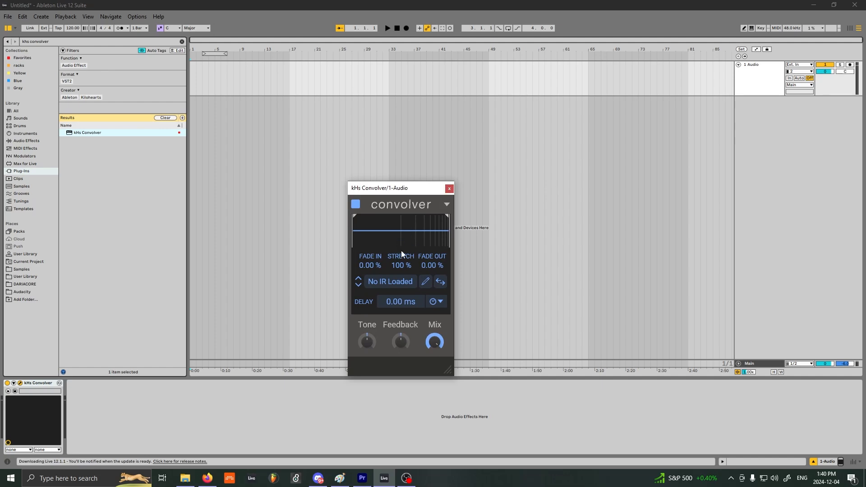
drag(407, 188, 362, 191)
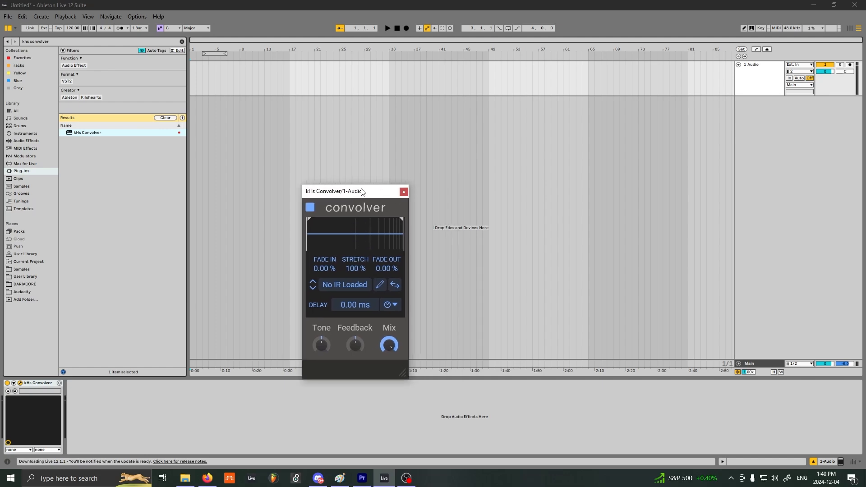
Step: Open the Downloads folder in File Explorer and place its window so the convolver stays reachable
click(185, 478)
click(374, 212)
drag(484, 148, 740, 266)
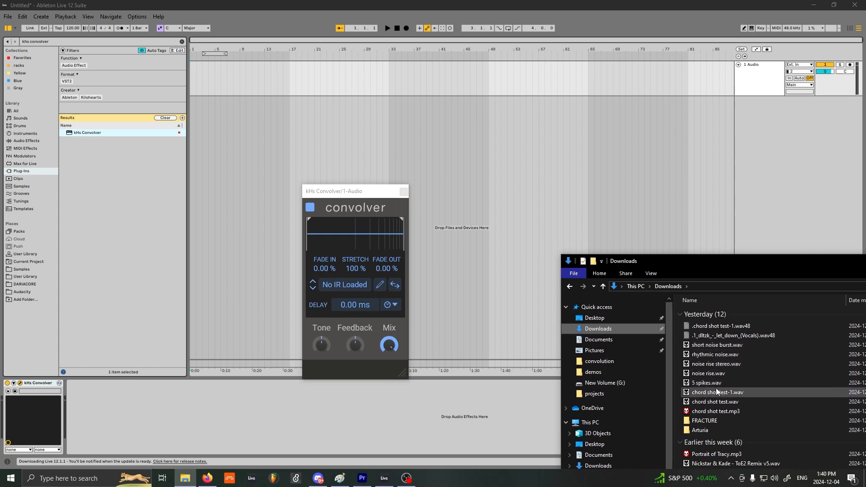
Step: Load 5 spikes.wav from the Downloads folder as the convolver's impulse response and reposition the convolver window over the arrangement
drag(711, 382, 355, 239)
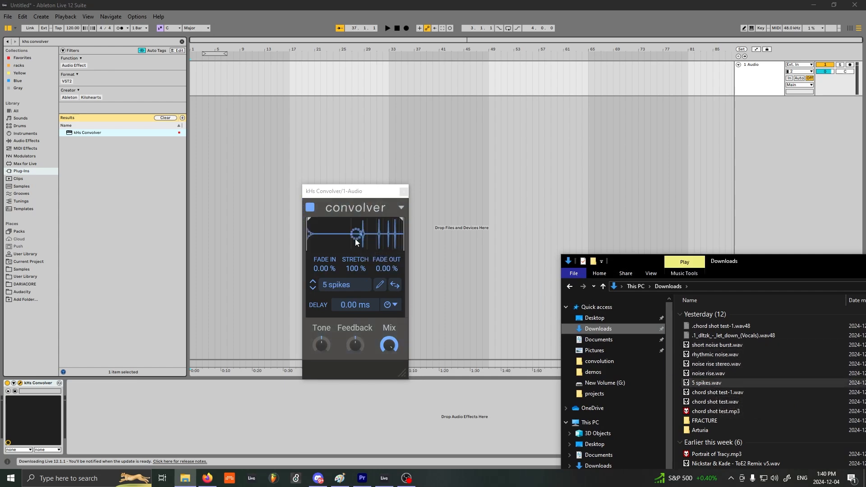
click(362, 201)
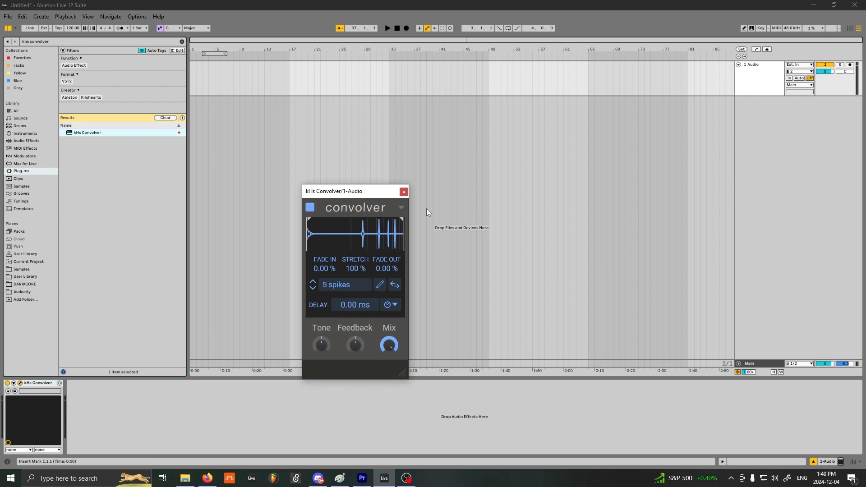
drag(373, 190, 547, 174)
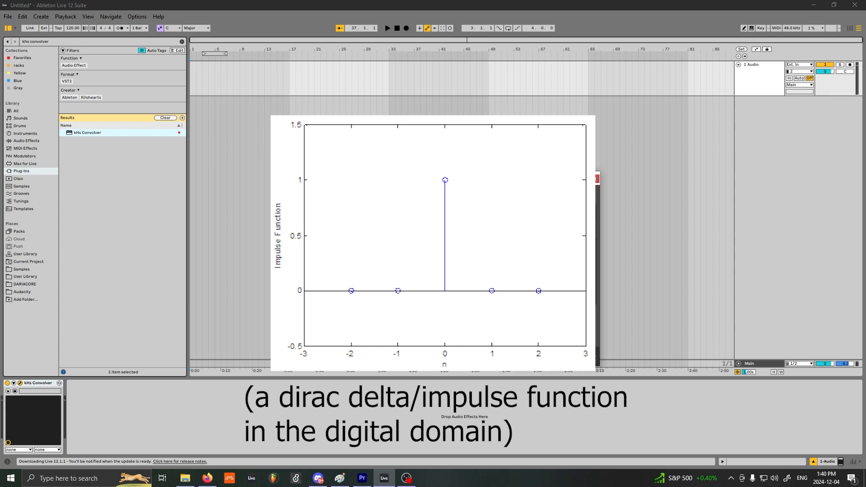
key(ctrl+alt+p)
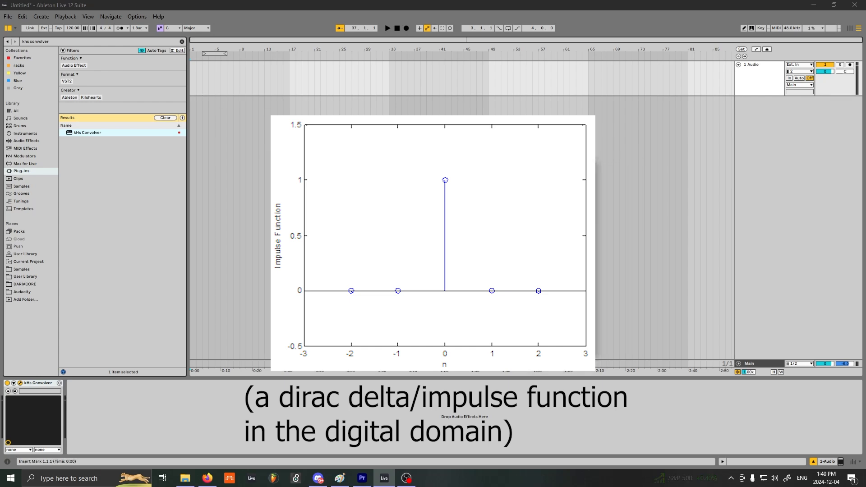
key(ctrl+alt+p)
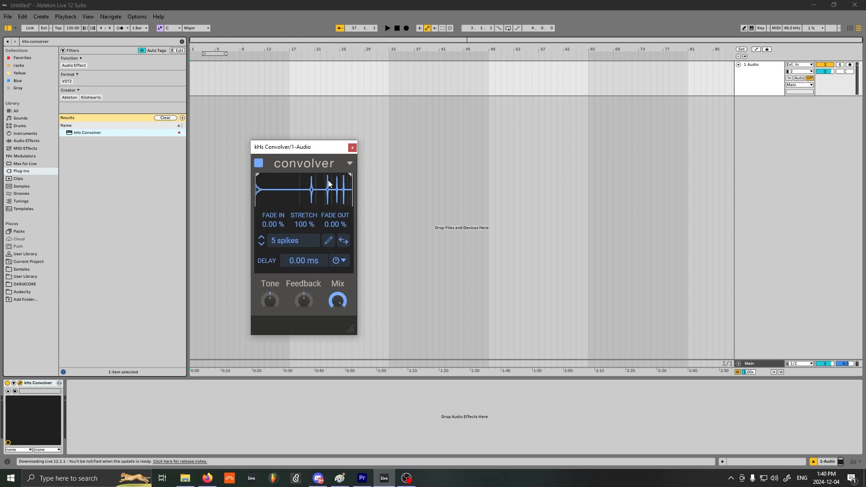
drag(307, 147, 501, 166)
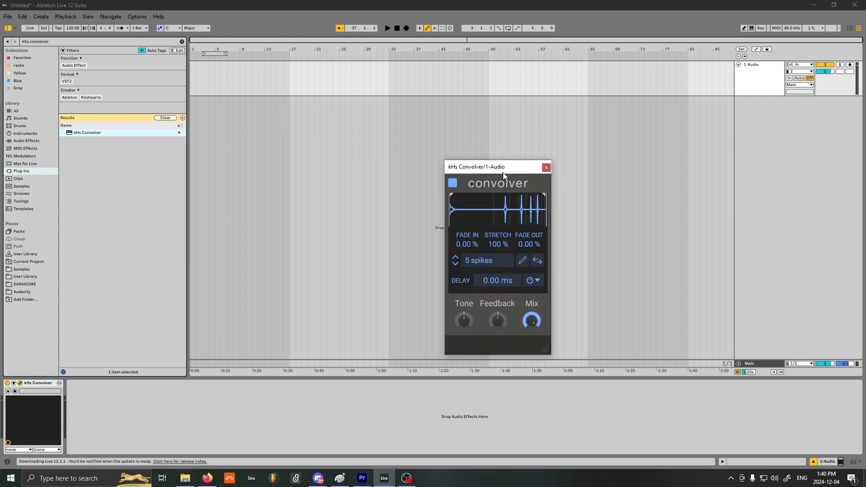
Step: Search the samples for "acapella", place 133 BPM Frou Frou - A New Kind of Love (Acapella).wav on the convolver's track, and play it
click(182, 41)
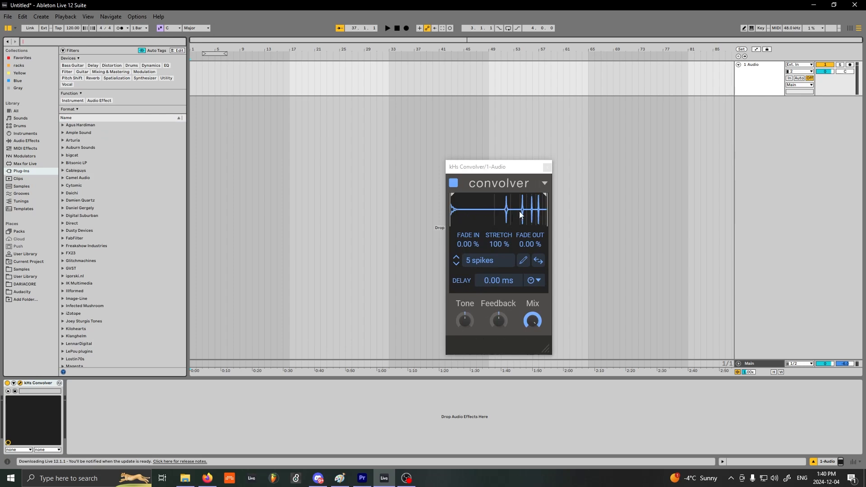
drag(492, 174, 404, 182)
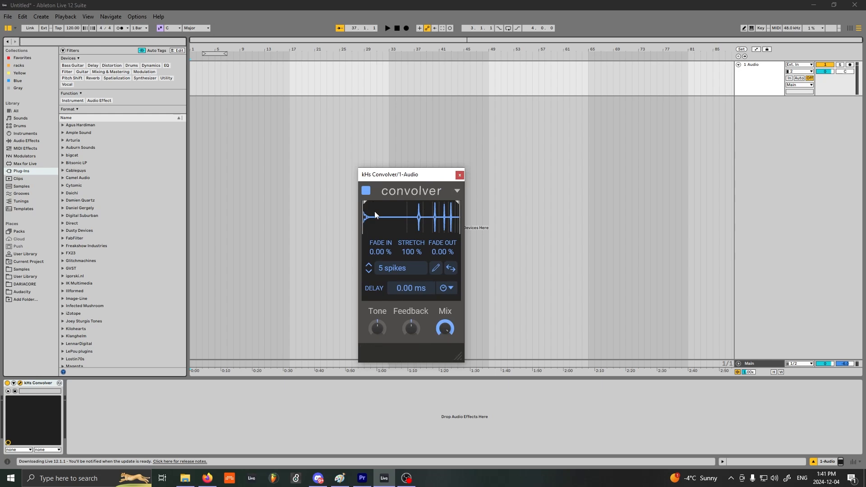
click(33, 142)
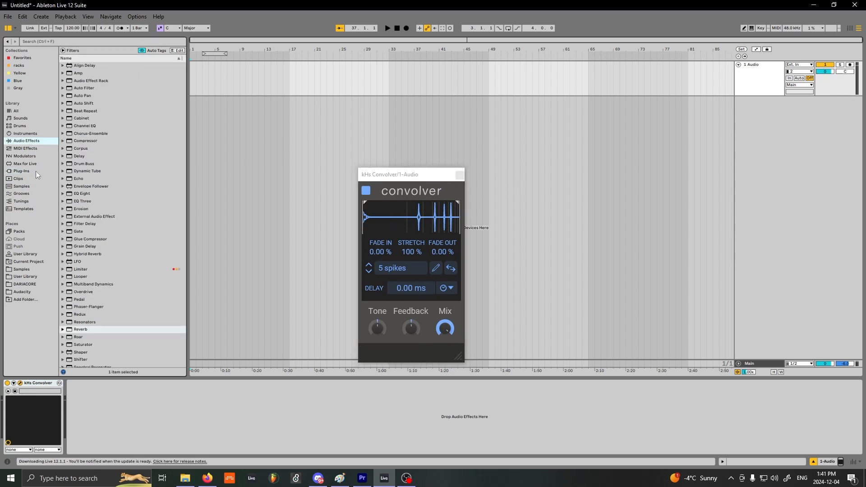
click(22, 186)
click(50, 42)
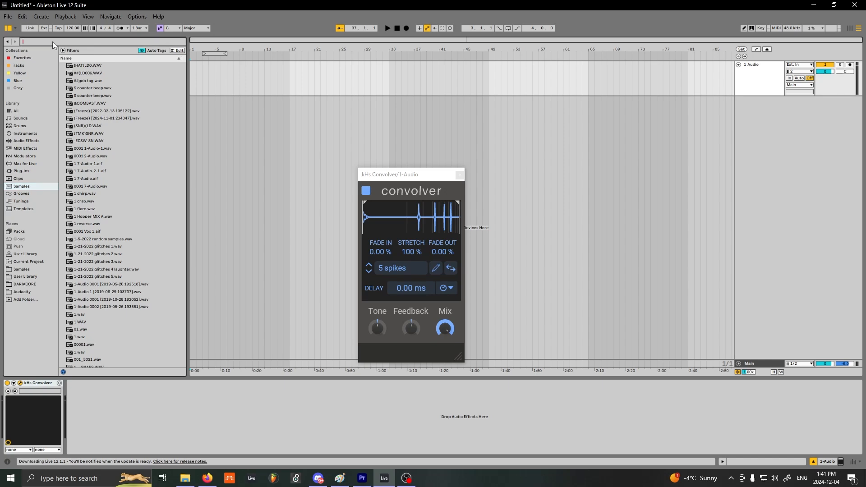
text(acaep)
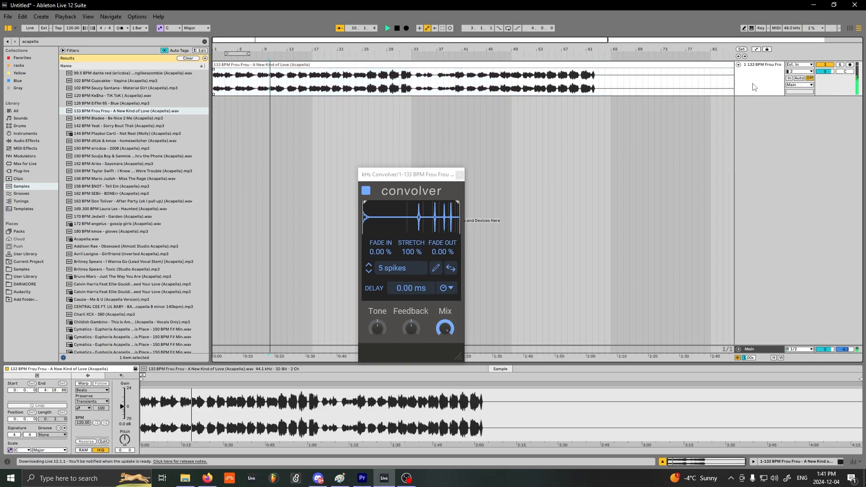
click(350, 311)
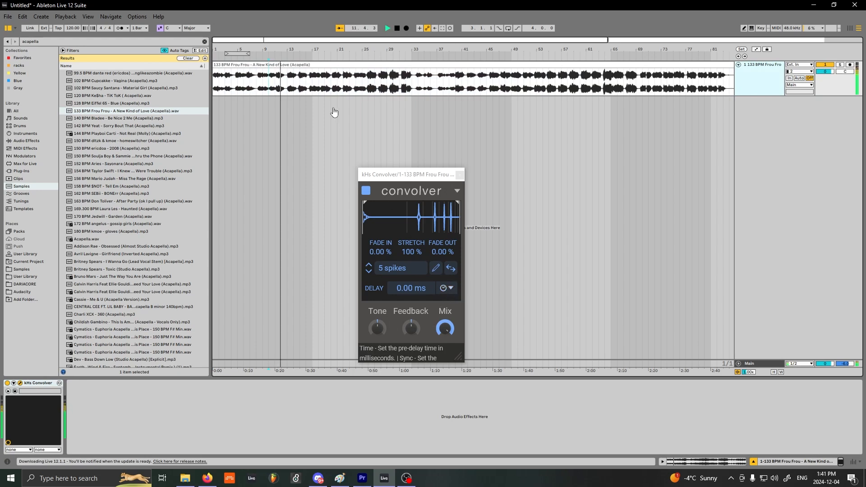
Step: Lower the convolver's Mix while the acapella plays, stop playback, and move the convolver window clear of the clip
click(445, 329)
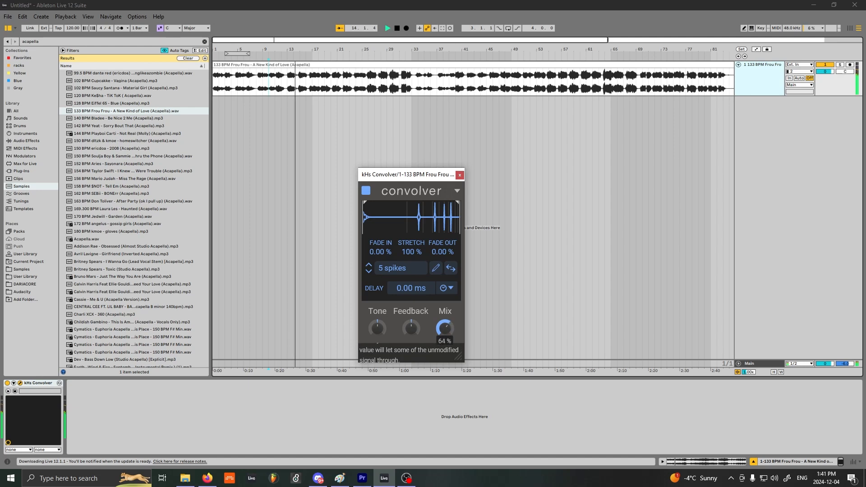
key(space)
click(296, 83)
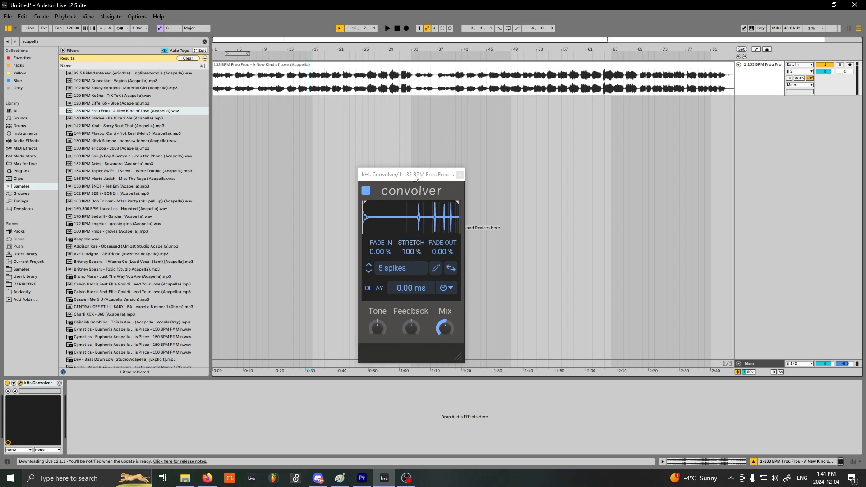
drag(410, 253, 542, 240)
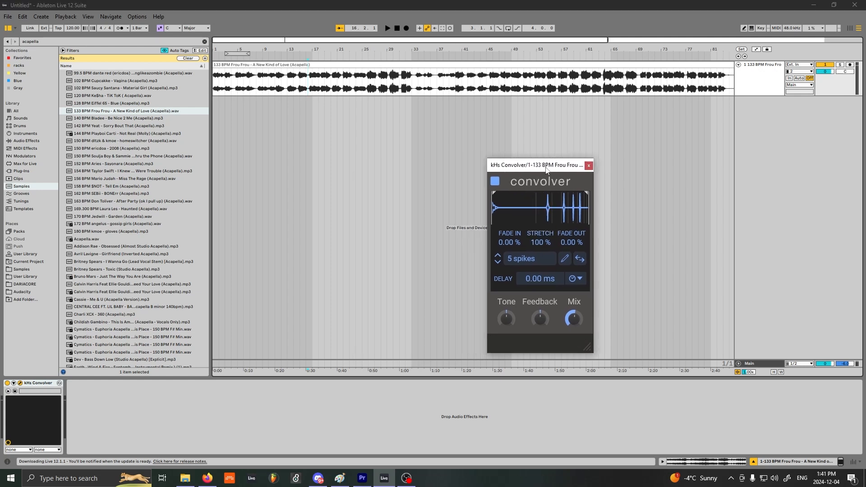
drag(536, 165, 505, 208)
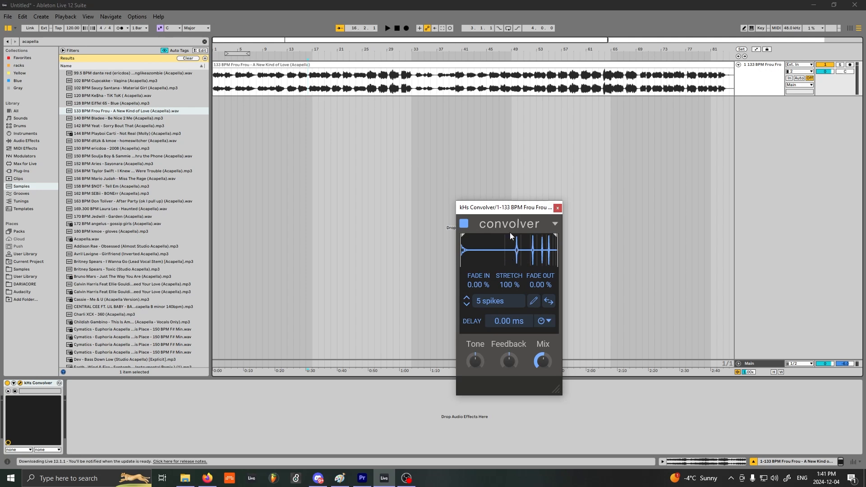
drag(505, 209, 466, 217)
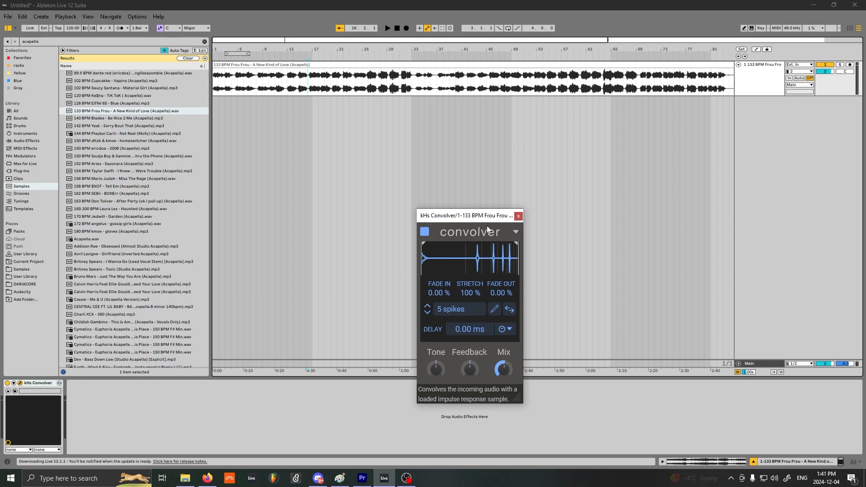
Step: Play the acapella from bar 31 through the spikes impulse, setting Stretch to 400 % and Mix to 51 %
click(401, 80)
click(401, 81)
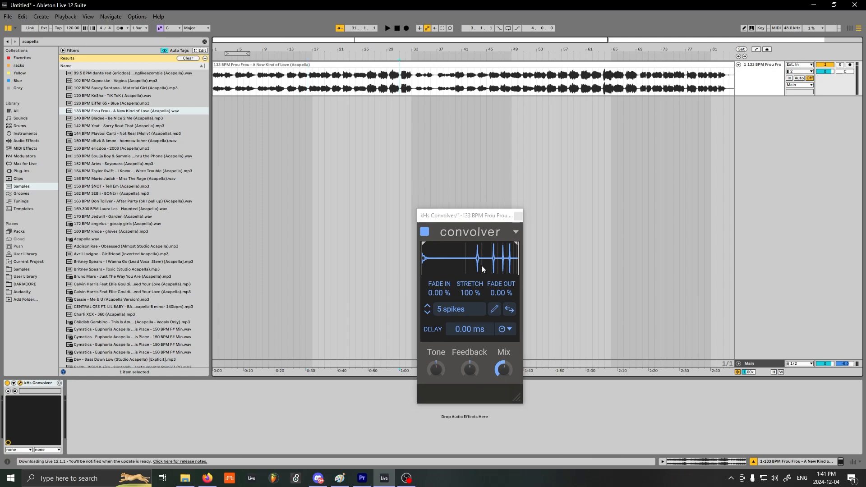
key(space)
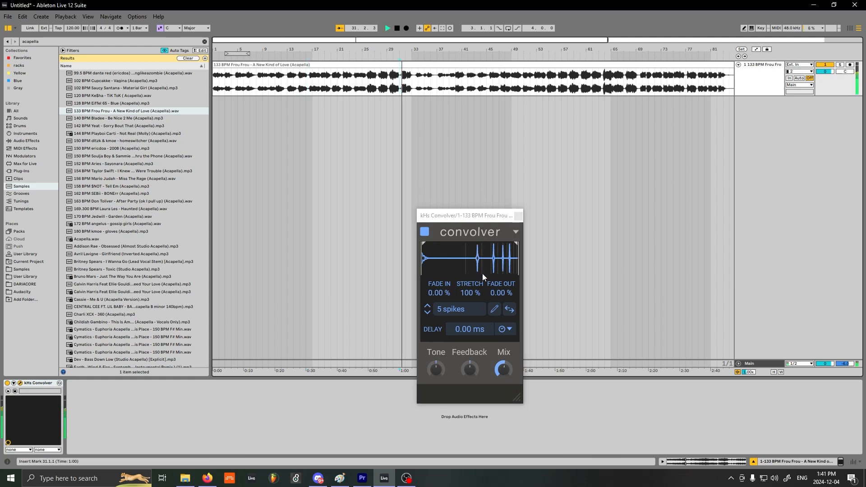
drag(471, 293, 466, 258)
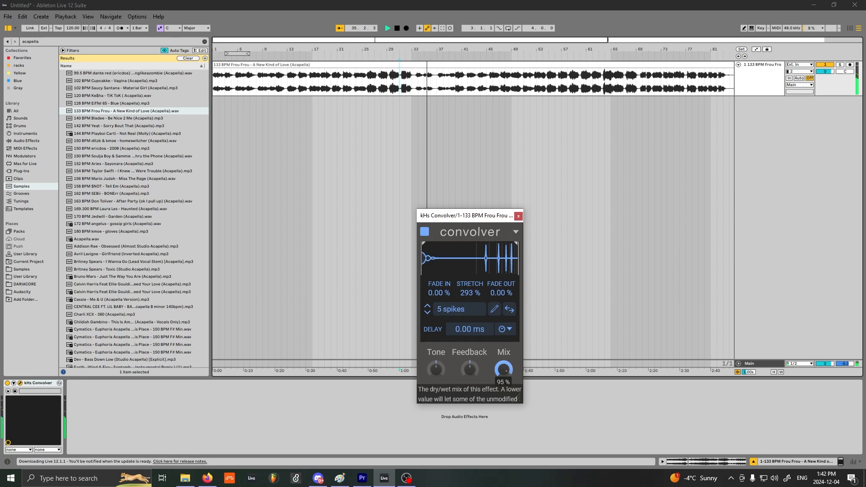
drag(504, 369, 504, 365)
drag(462, 297, 470, 168)
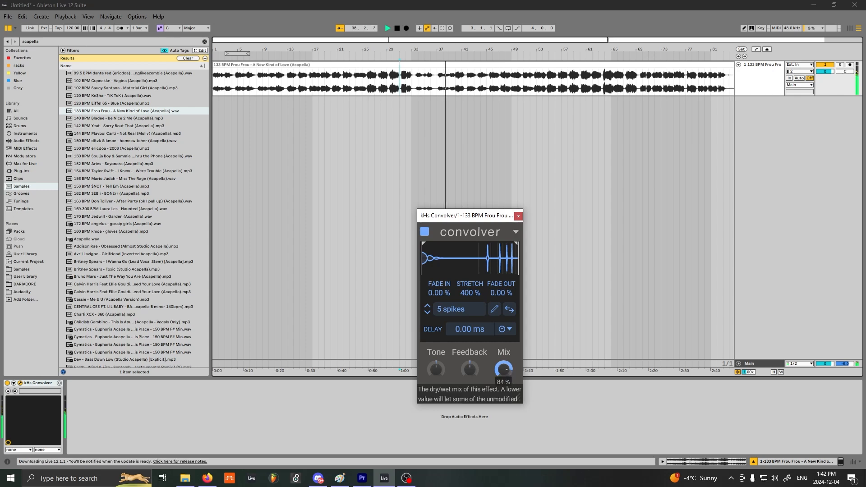
drag(503, 369, 504, 388)
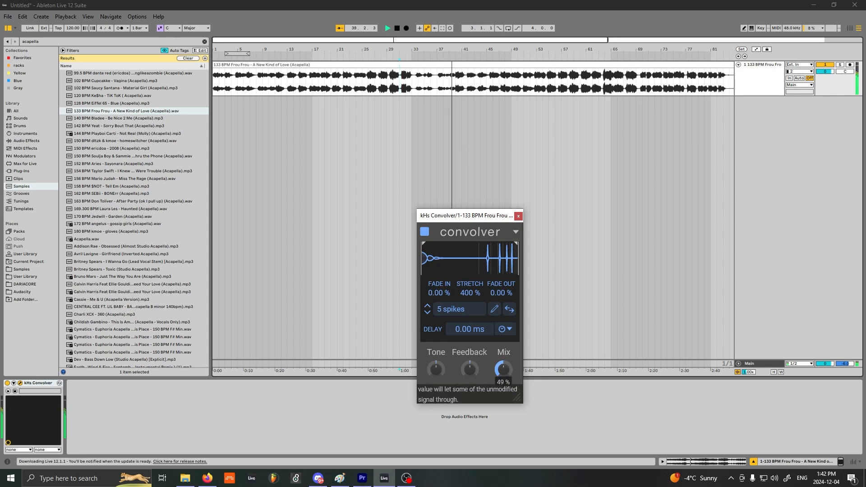
drag(504, 388, 504, 386)
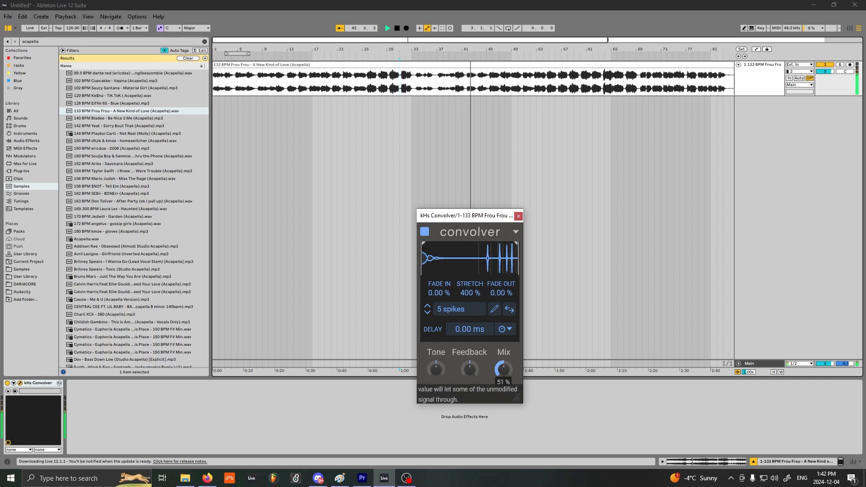
Step: Stop playback, set the convolver's Feedback to 53 %, and shift its window away from the file browser's area
mouse_move(470, 369)
mouse_down()
mouse_move(469, 356)
mouse_move(436, 371)
mouse_move(469, 383)
mouse_up()
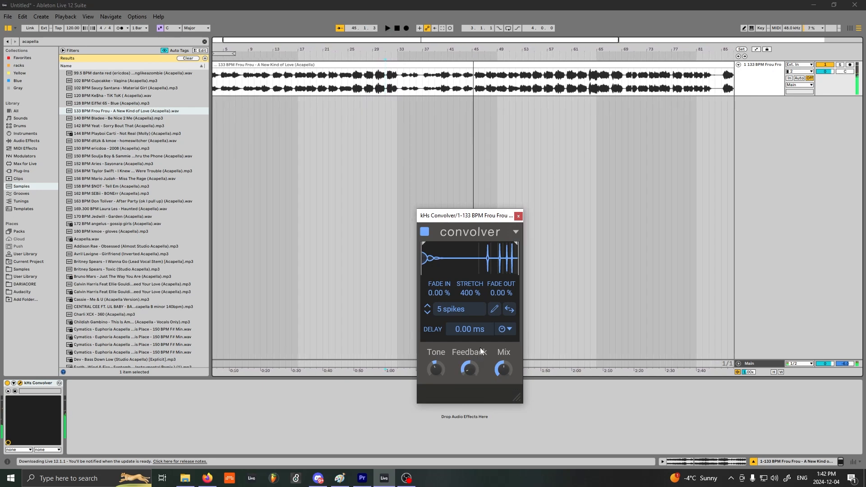
drag(469, 369, 474, 352)
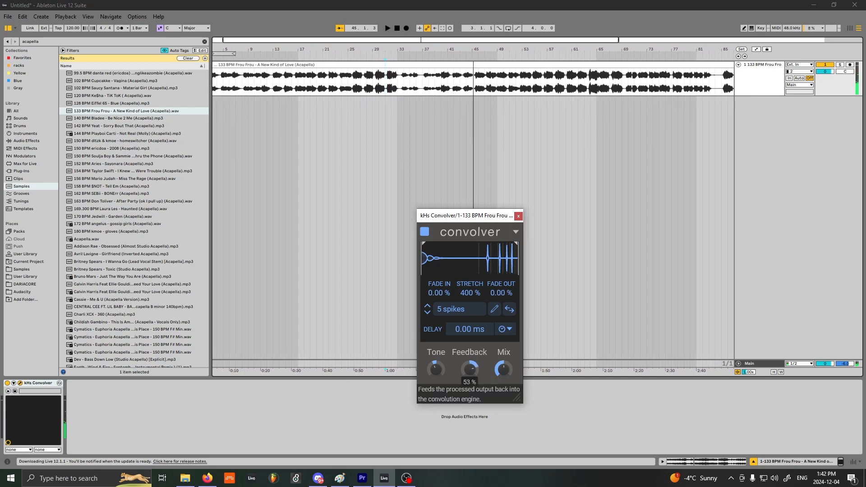
drag(500, 220, 405, 231)
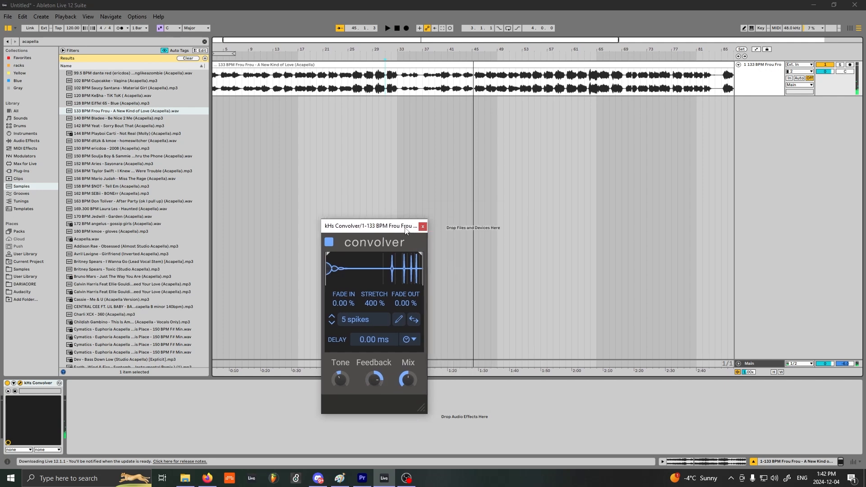
Step: Load noise rise stereo.wav from the Downloads folder as the convolver's impulse response
click(185, 478)
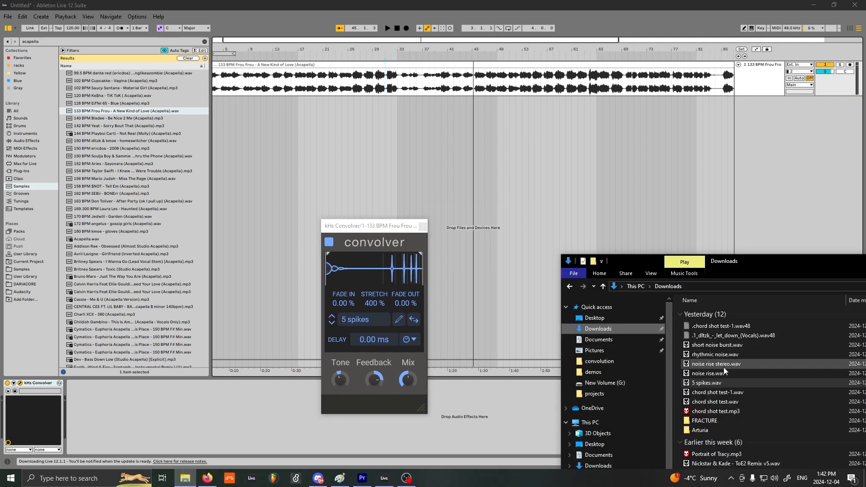
drag(718, 366, 360, 269)
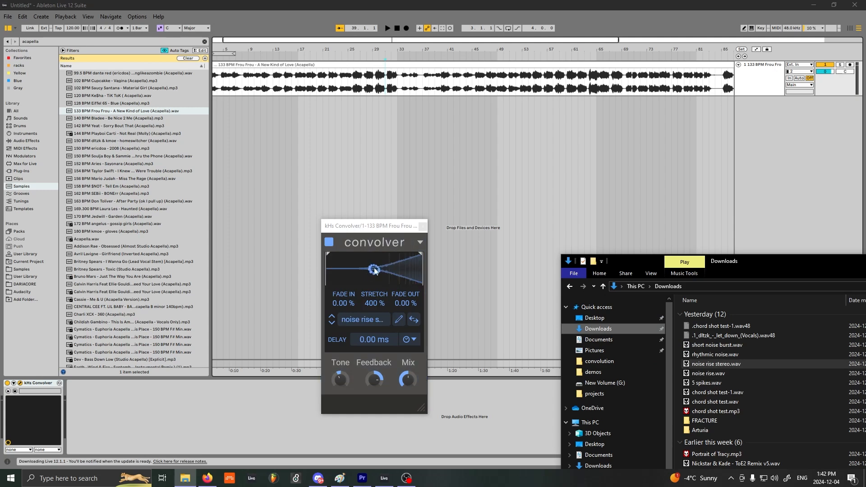
click(391, 229)
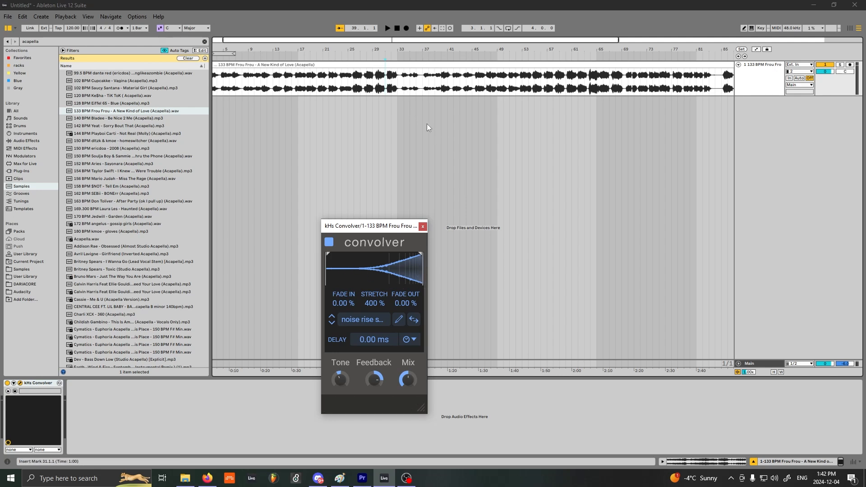
Step: Play the acapella from bar 31 through the noise rise with full Mix and 100 % Stretch, raising Tone and lowering Feedback
drag(385, 43, 446, 79)
key(space)
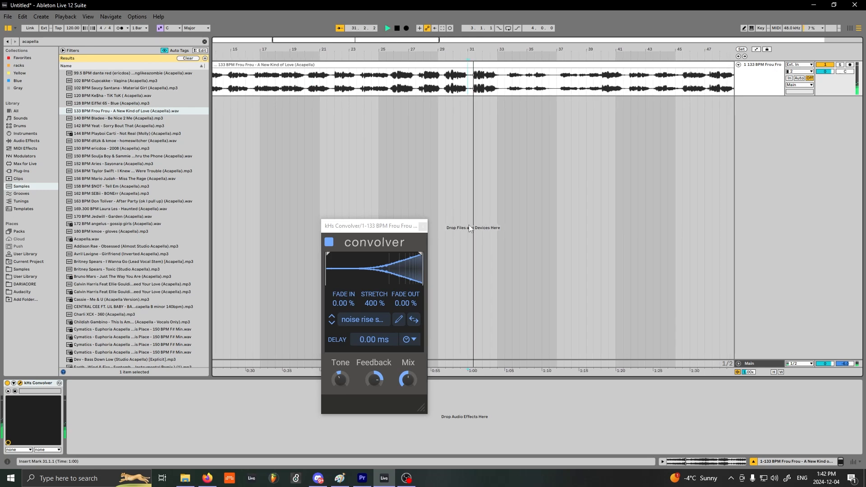
click(404, 380)
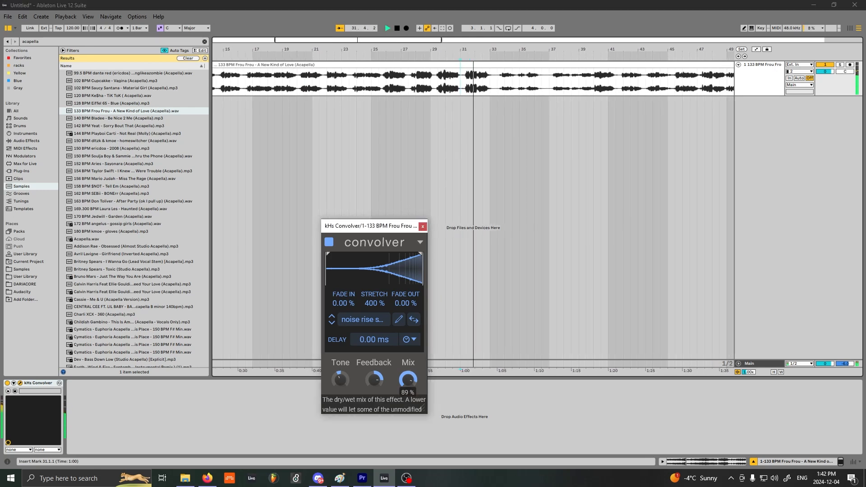
double_click(375, 304)
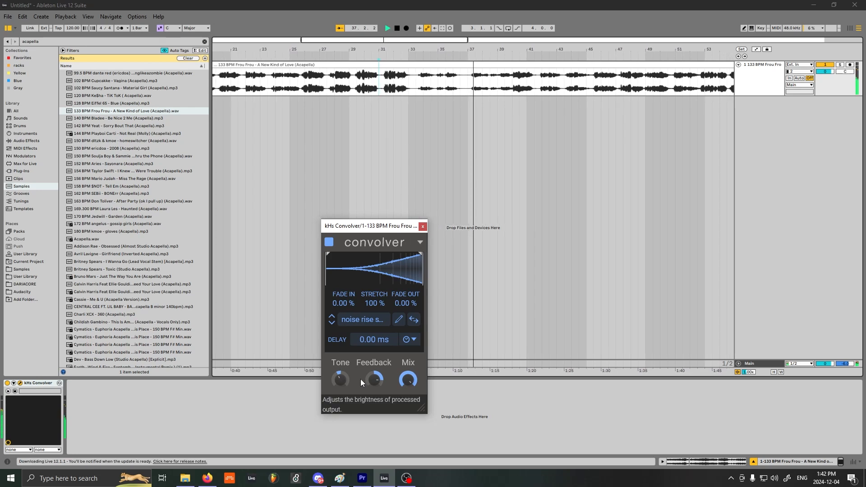
drag(339, 376, 339, 370)
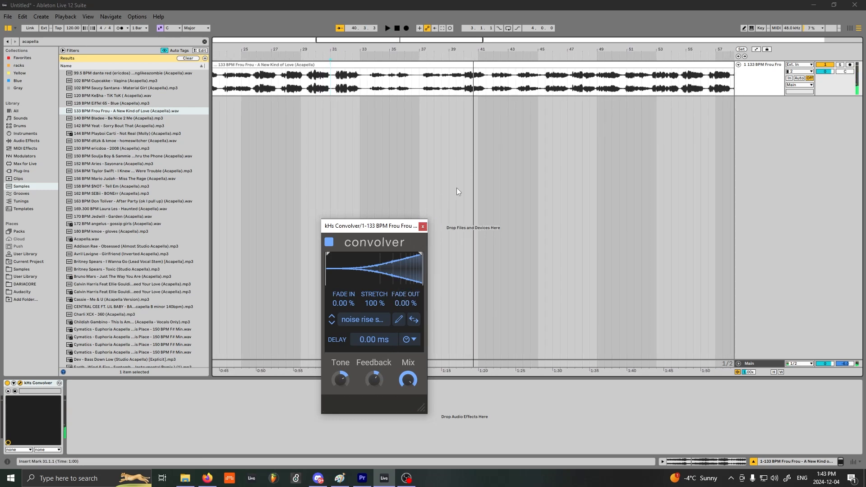
drag(396, 229, 435, 201)
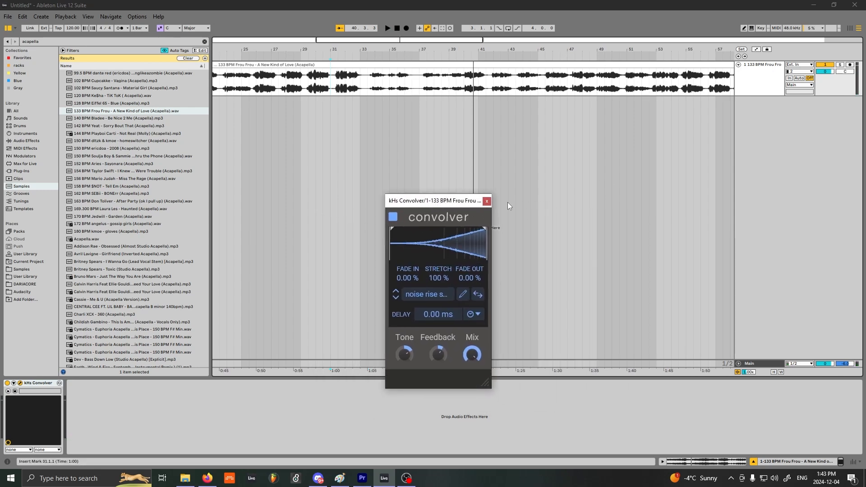
click(185, 478)
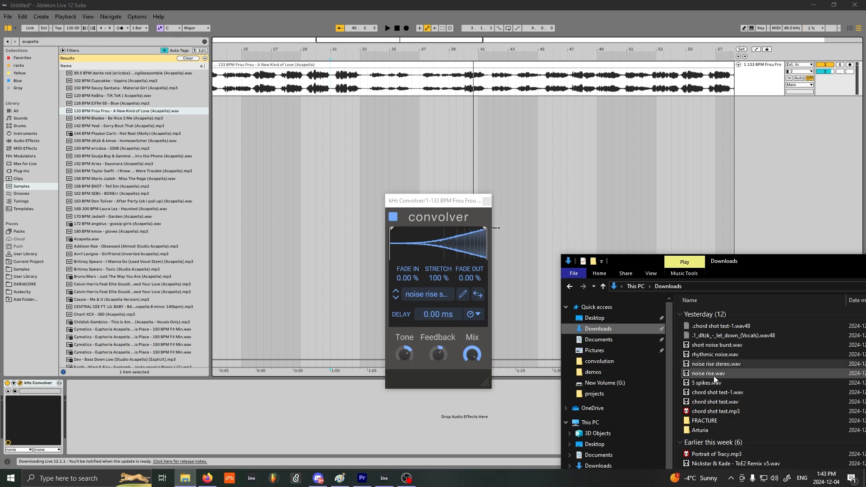
click(436, 203)
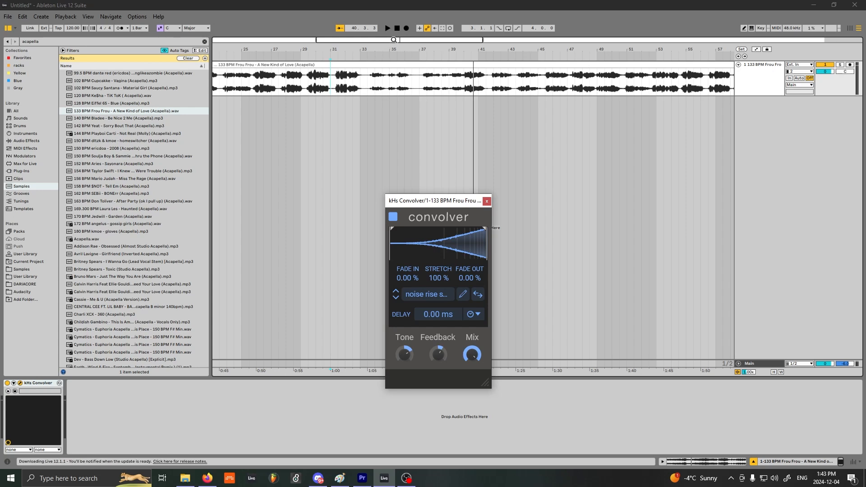
Step: Close the convolver window and increase the acapella track's height to enlarge its waveform
drag(392, 45, 393, 38)
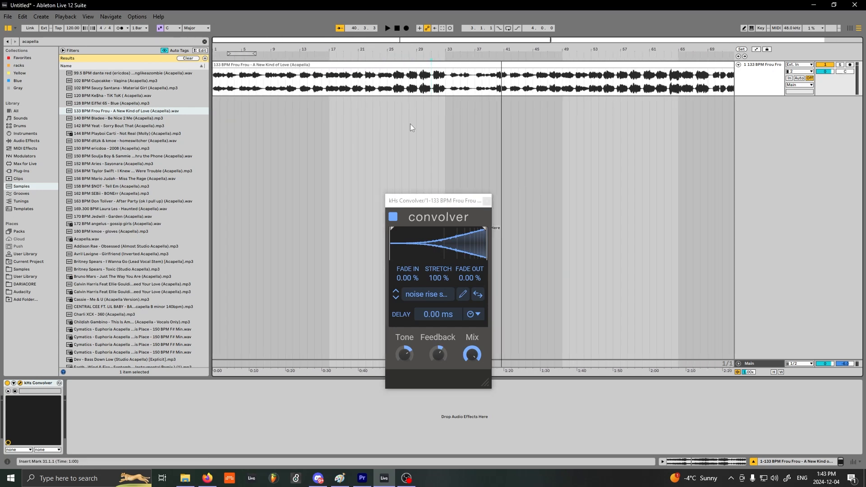
click(487, 201)
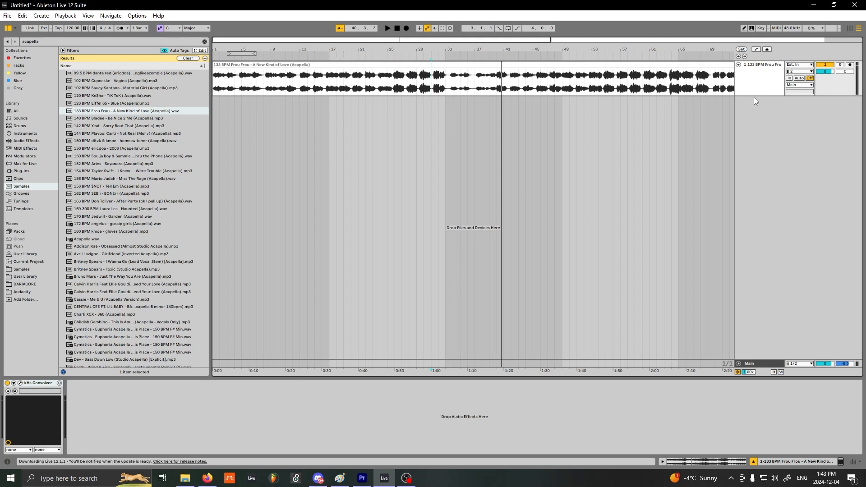
drag(754, 97, 753, 184)
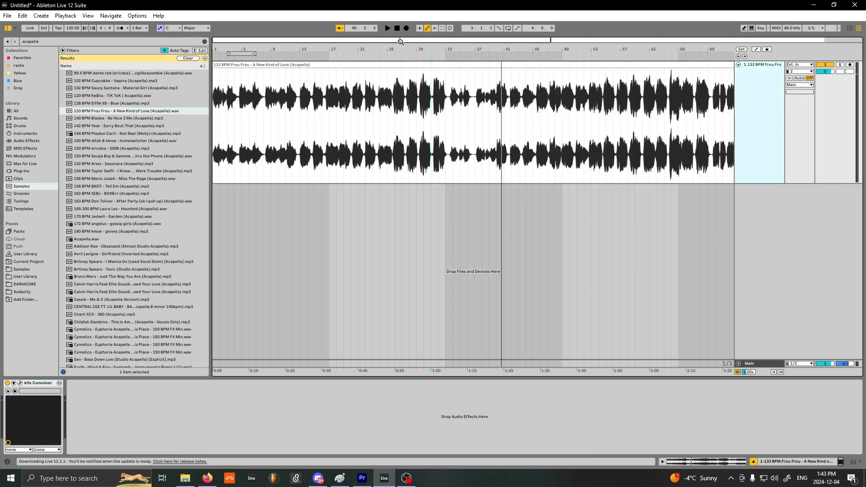